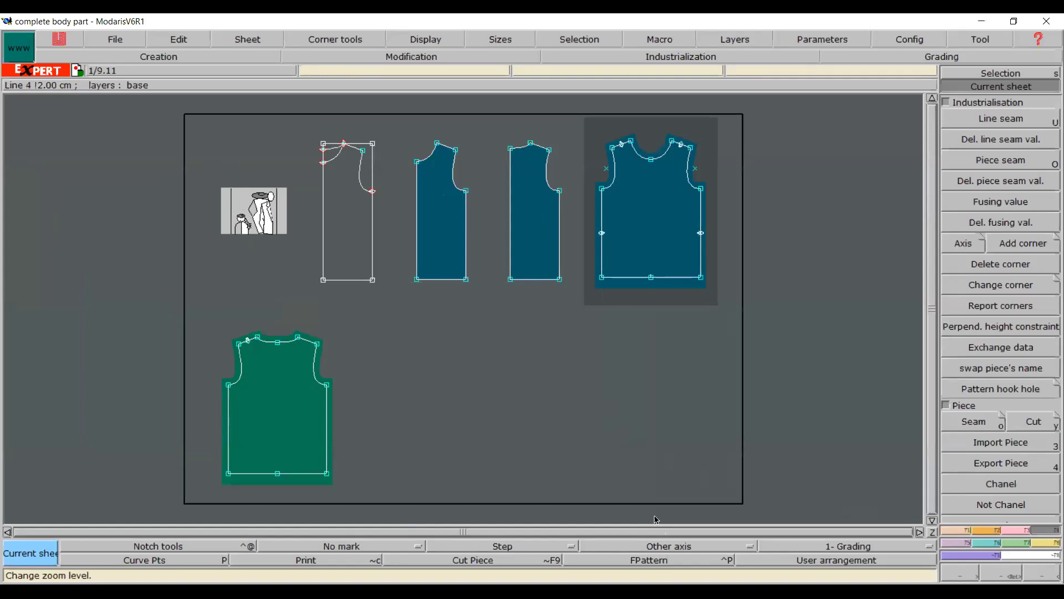
Turn on the display of all sizes and the title blocks for the pattern sheets
click(417, 39)
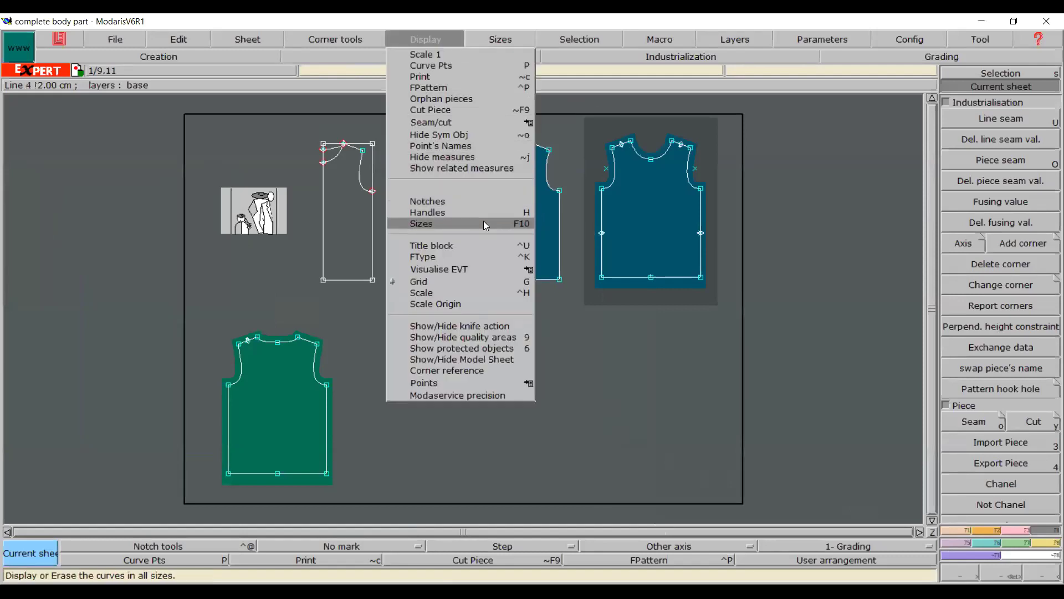
click(478, 224)
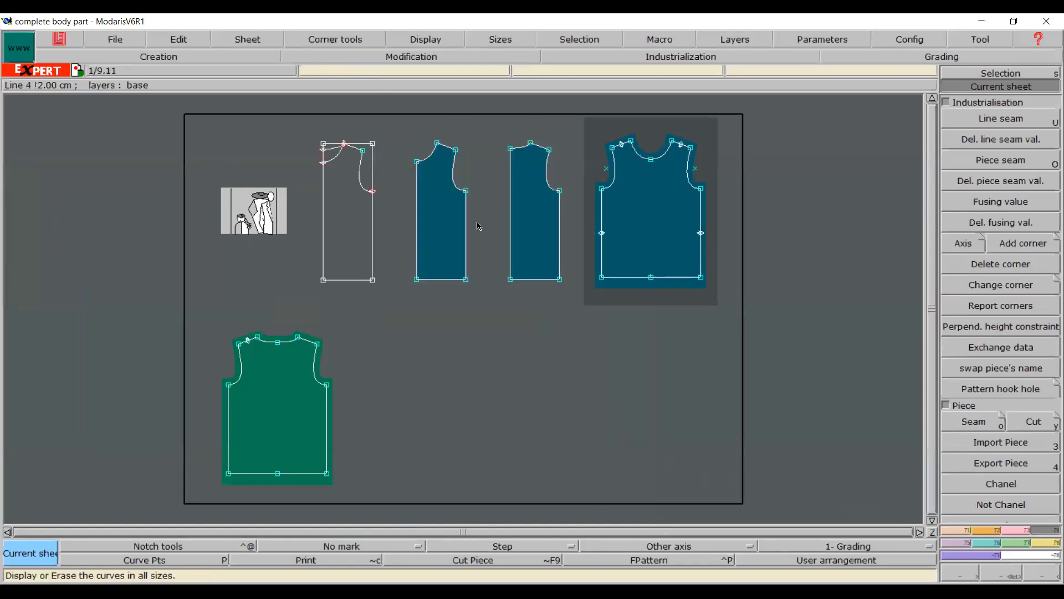
click(427, 40)
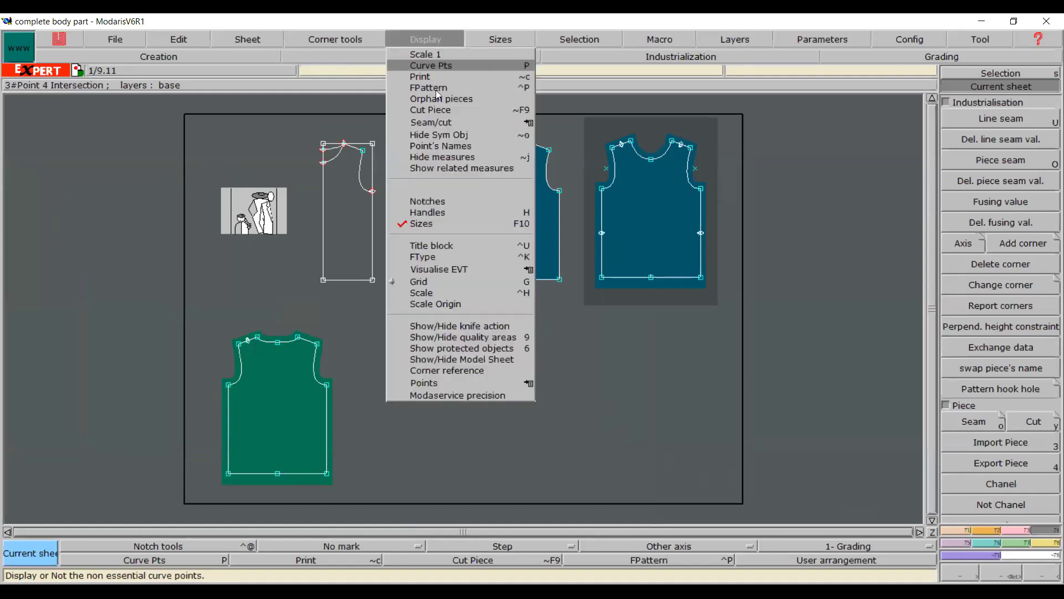
click(447, 247)
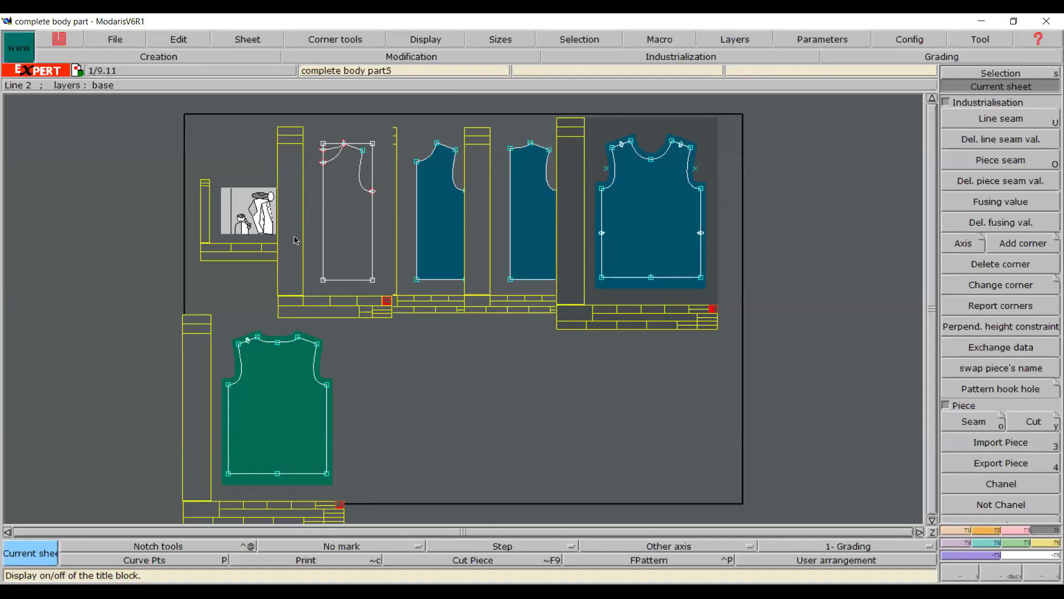
Create a new blank sheet over the half-body construction sheet
scroll(295, 236, up, 2)
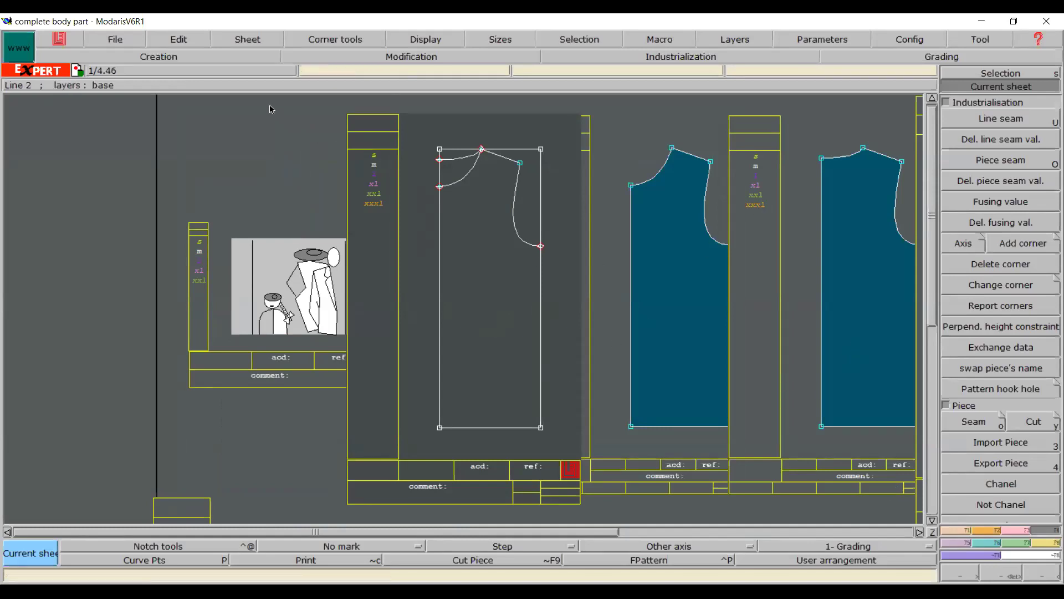
click(245, 37)
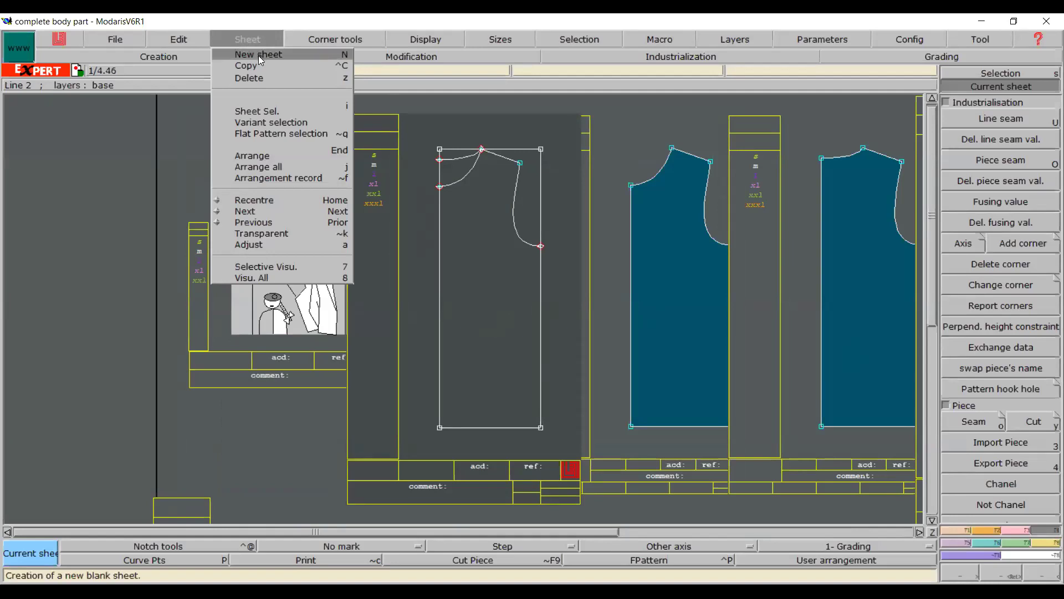
click(258, 56)
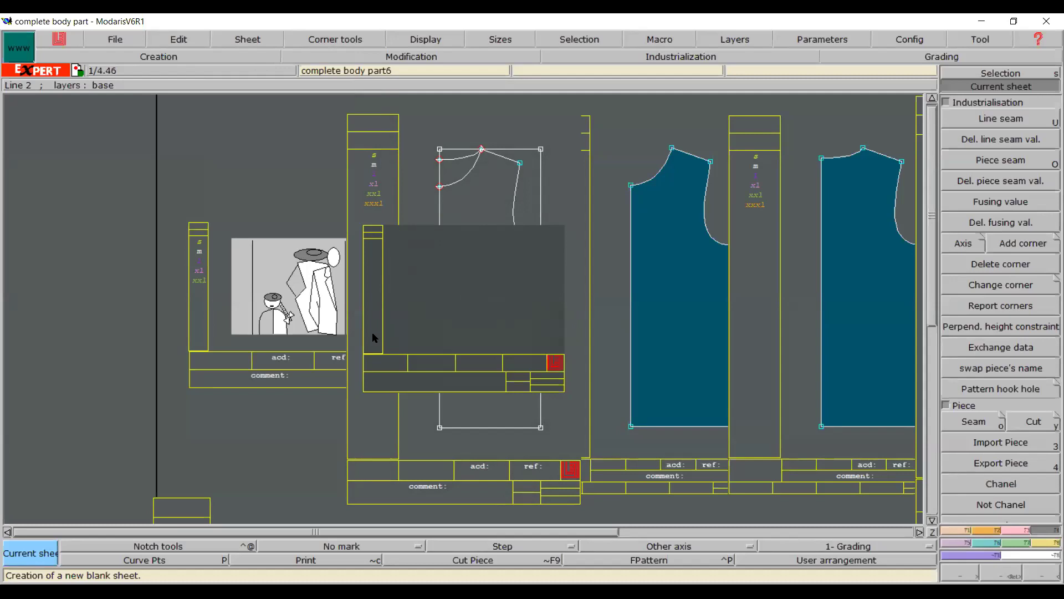
click(480, 373)
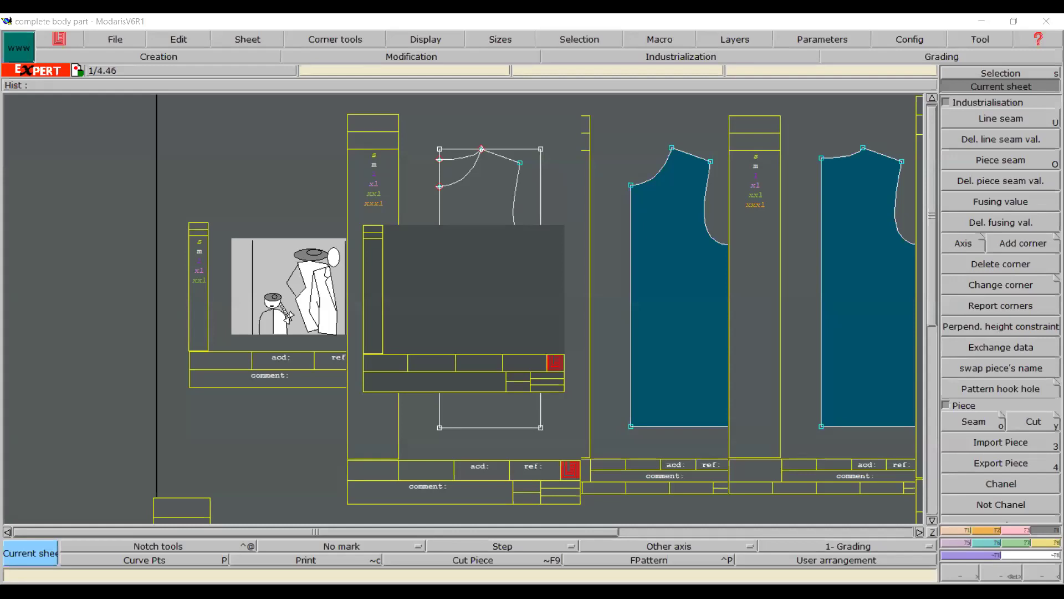
click(538, 327)
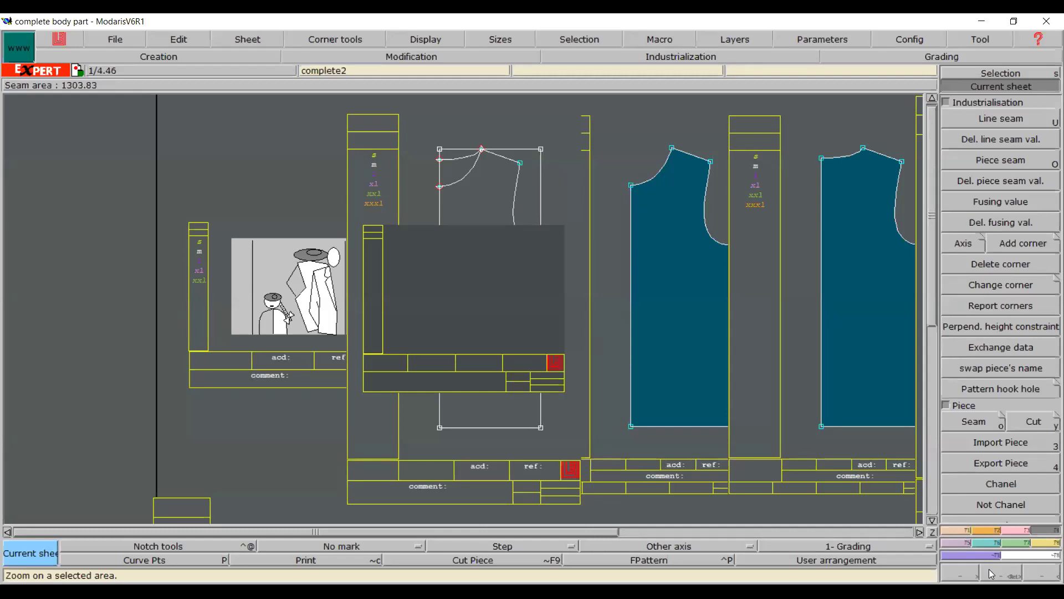
Draw a rectangle on the new blank sheet with a width of 12 cm and a height of 39 cm
click(964, 531)
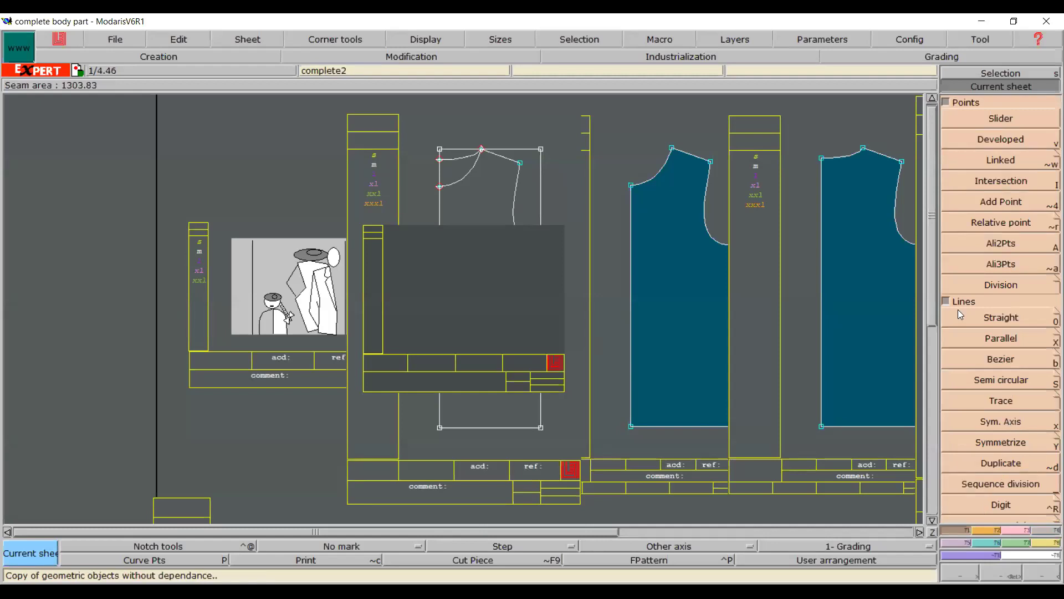
click(989, 529)
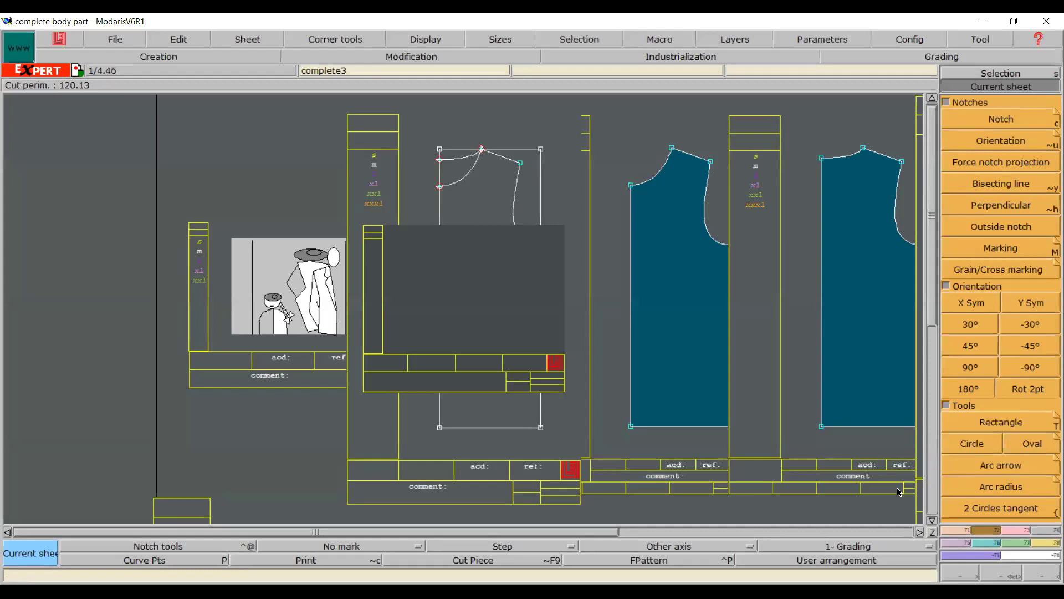
click(1001, 424)
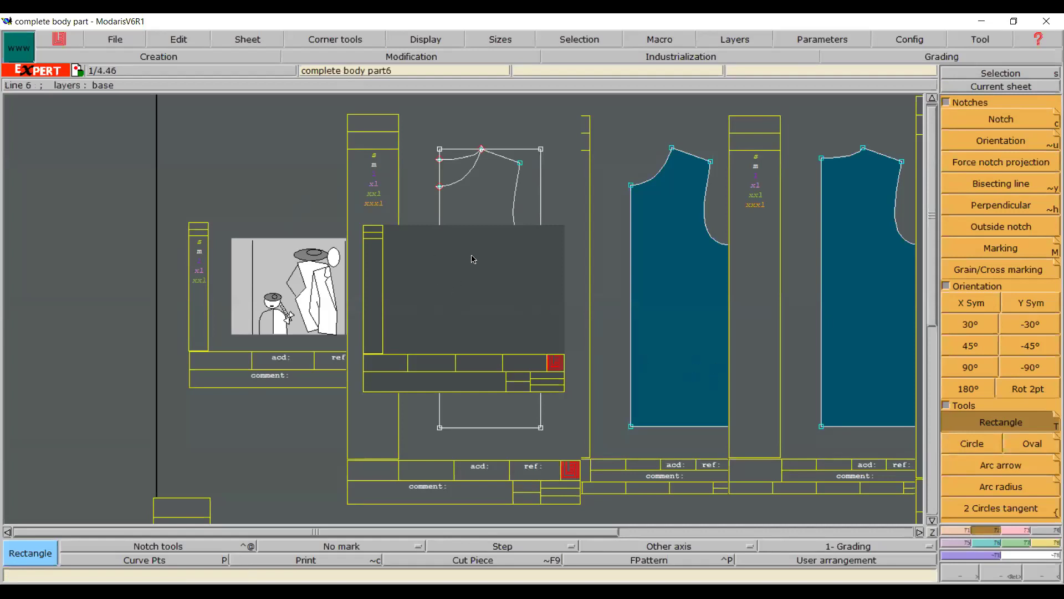
click(404, 246)
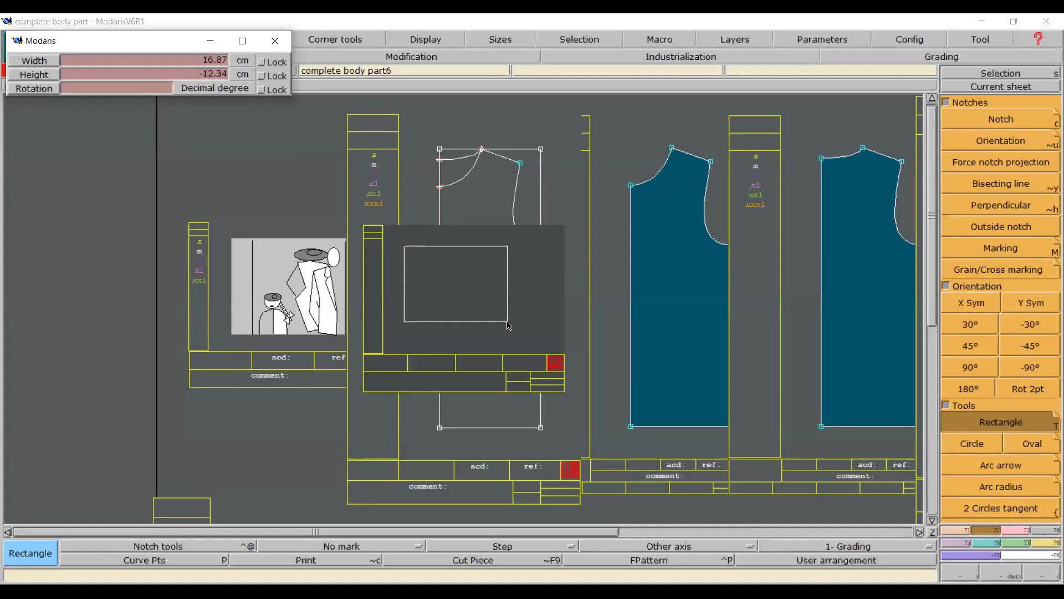
key(Down)
text(12)
key(Return)
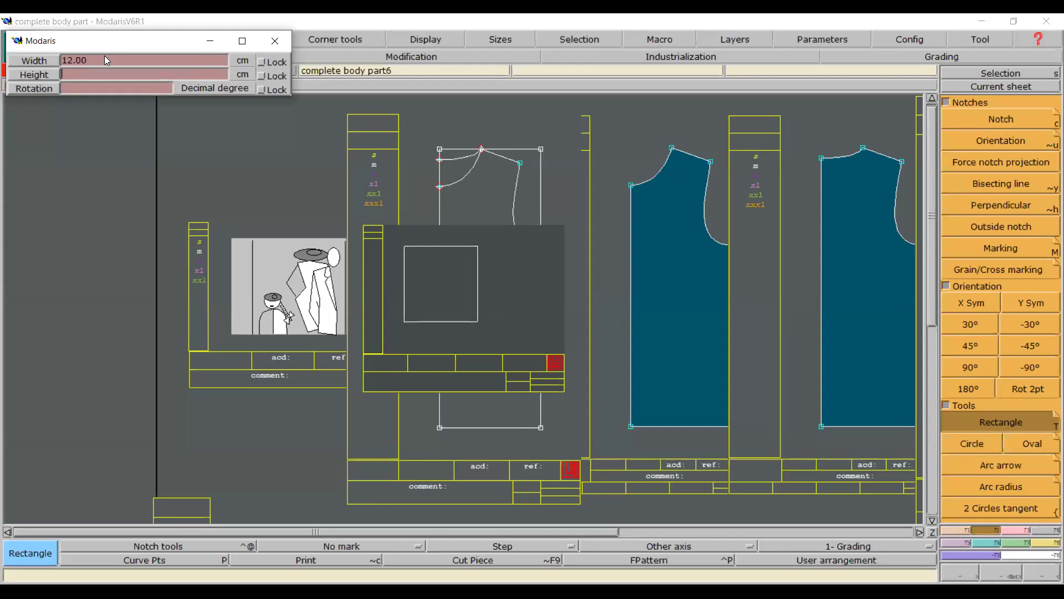
text(39)
key(Return)
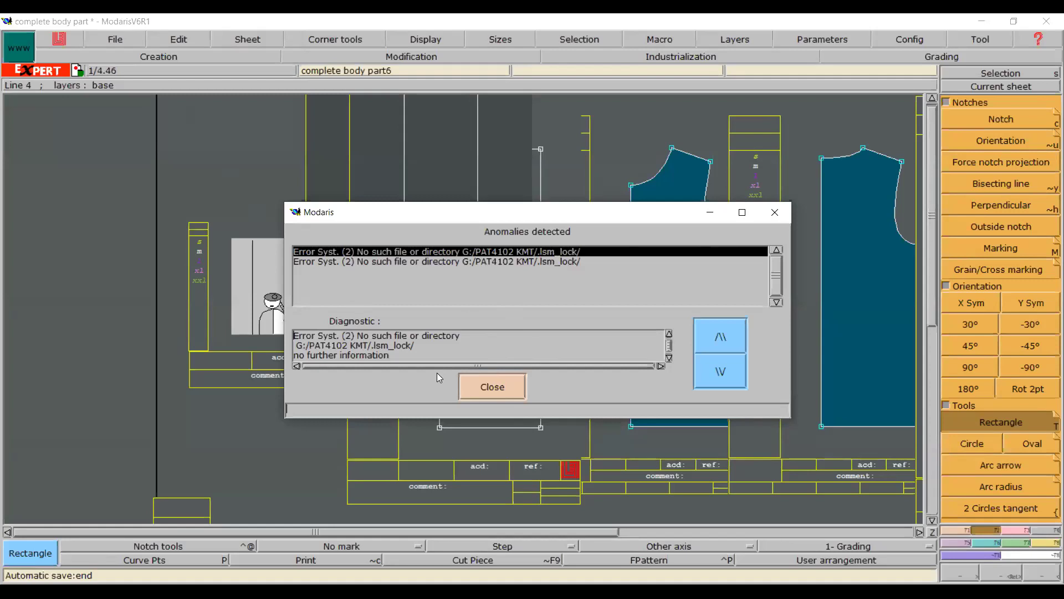
click(492, 388)
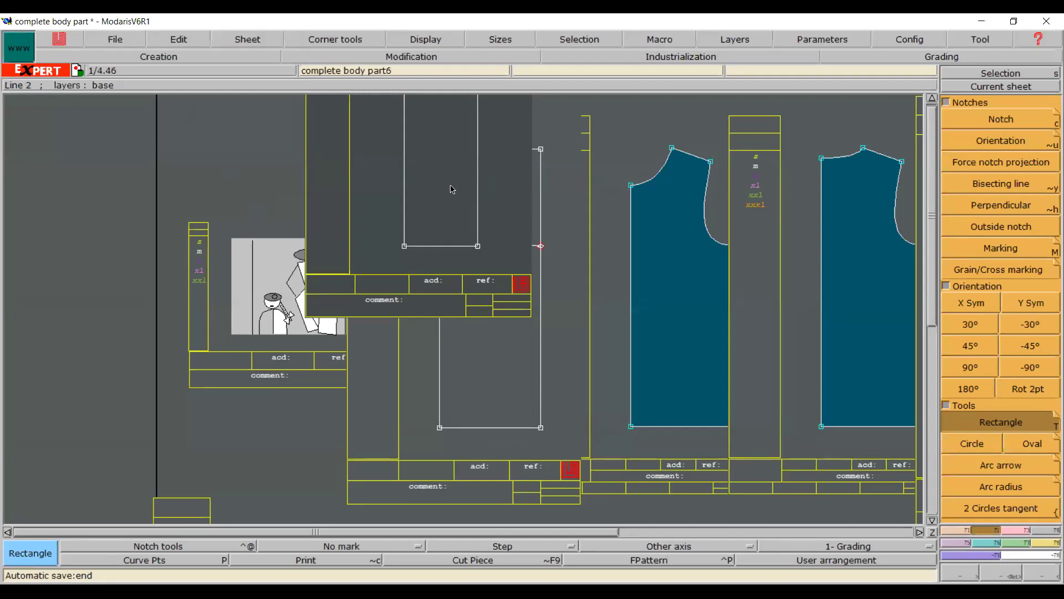
click(463, 205)
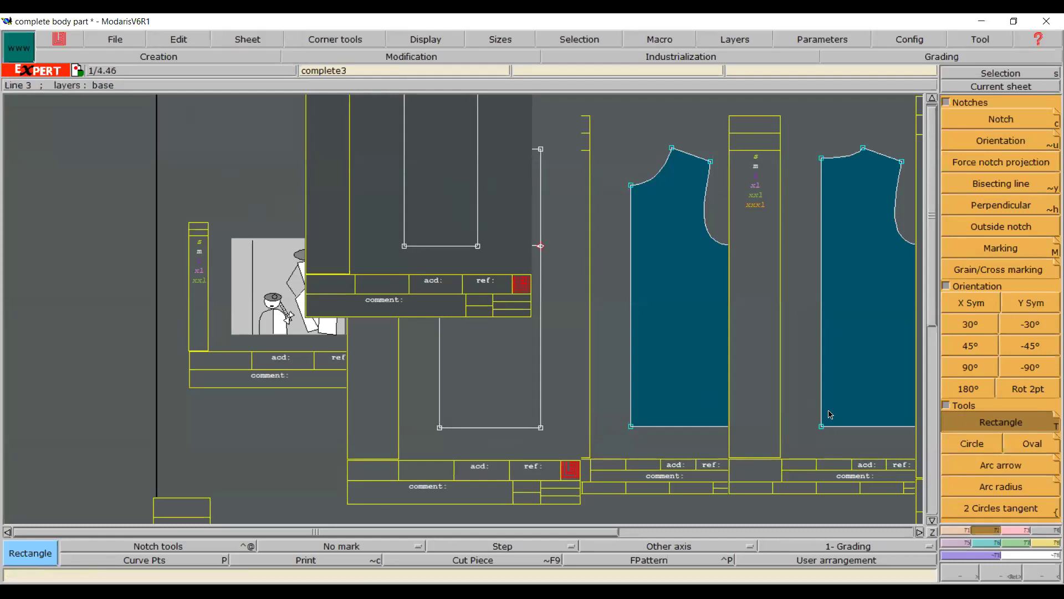
Make the rectangle's sheet the current sheet and consult the sleeve measurements in the t-shirt spec PDF
click(934, 531)
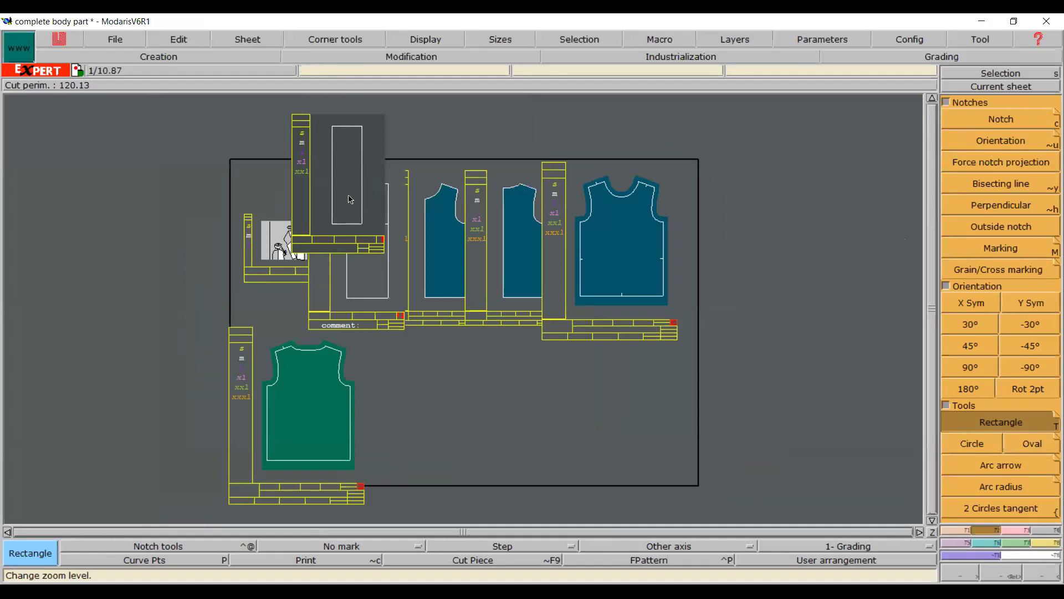
click(982, 87)
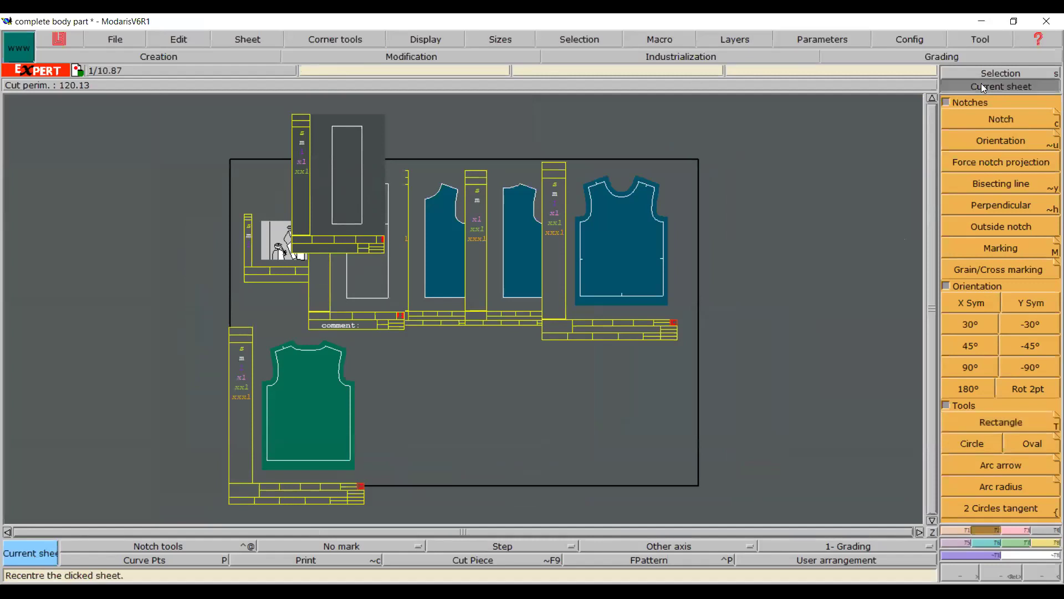
click(338, 151)
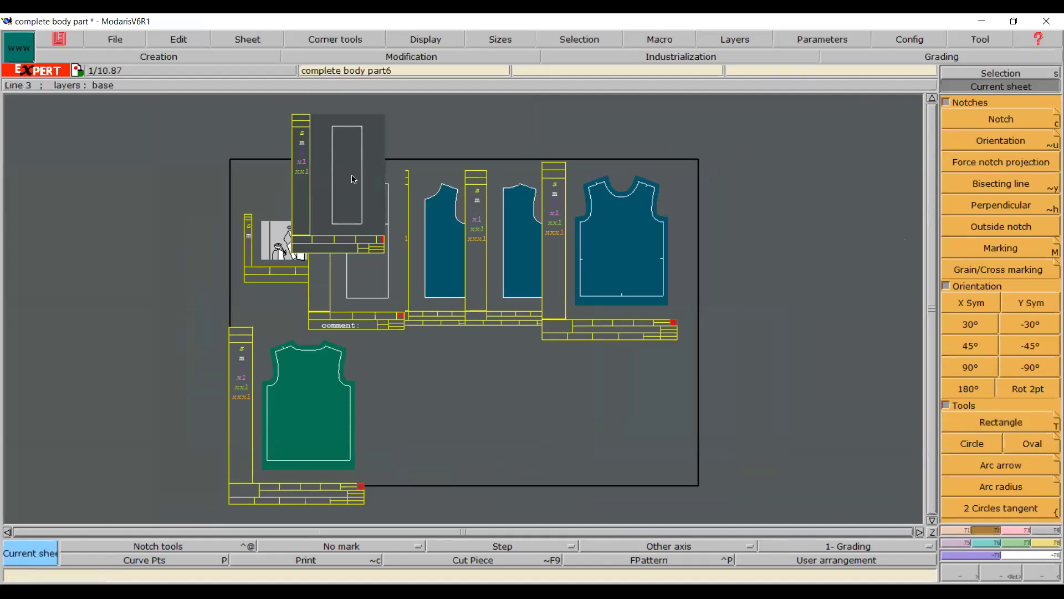
scroll(353, 178, up, 3)
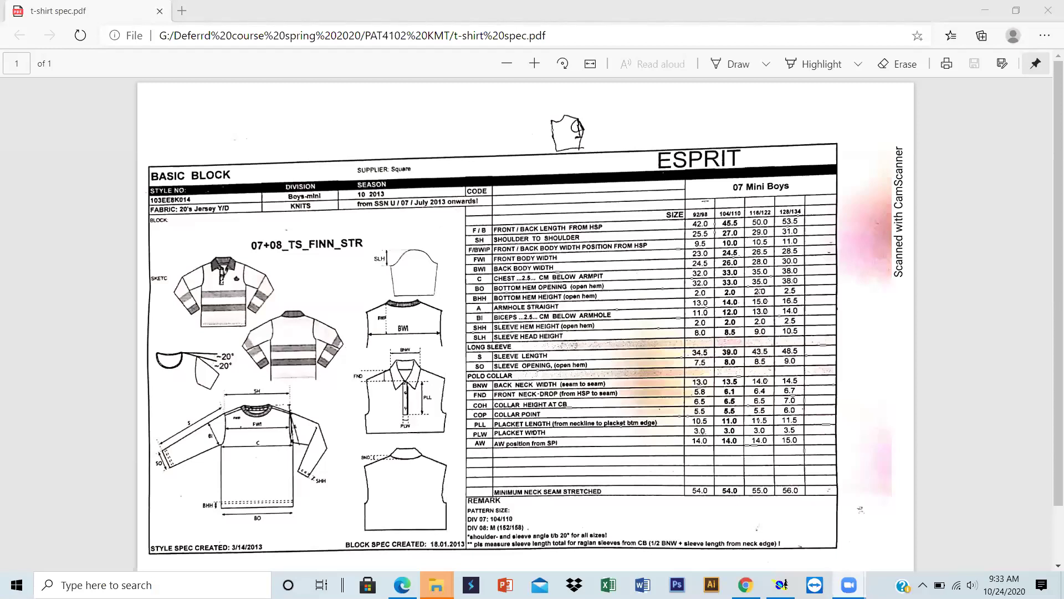
click(1001, 385)
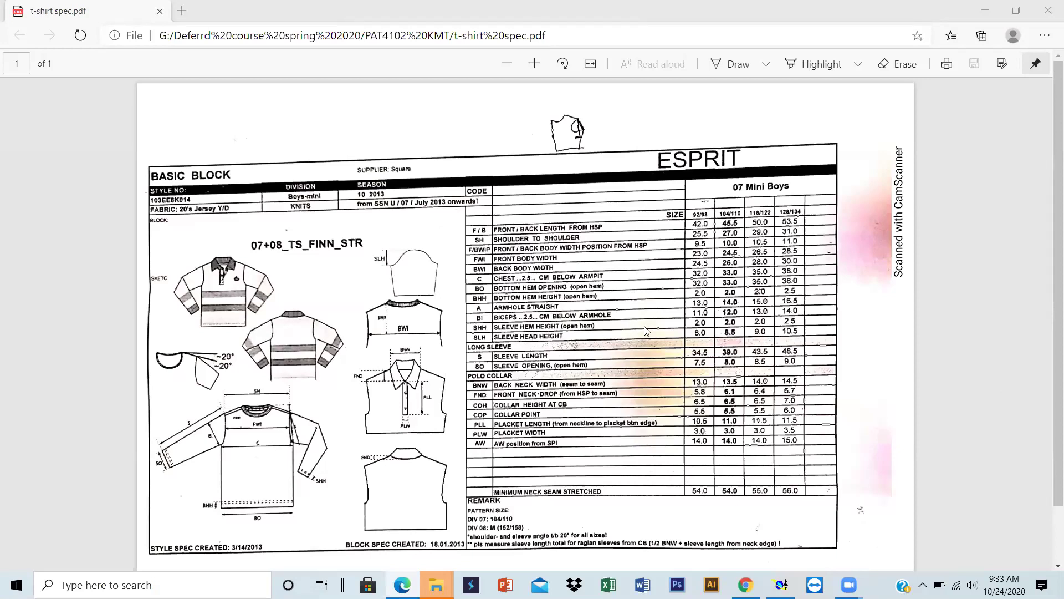
Switch to Illustrator and create a new landscape document, 800 pt wide and 600 pt high
mouse_move(781, 585)
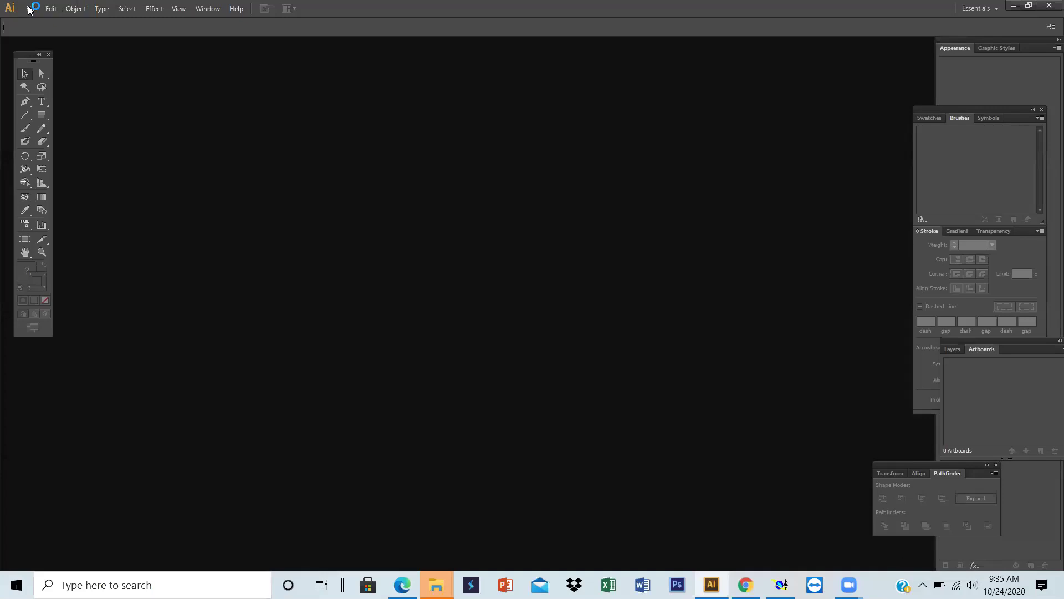
click(30, 9)
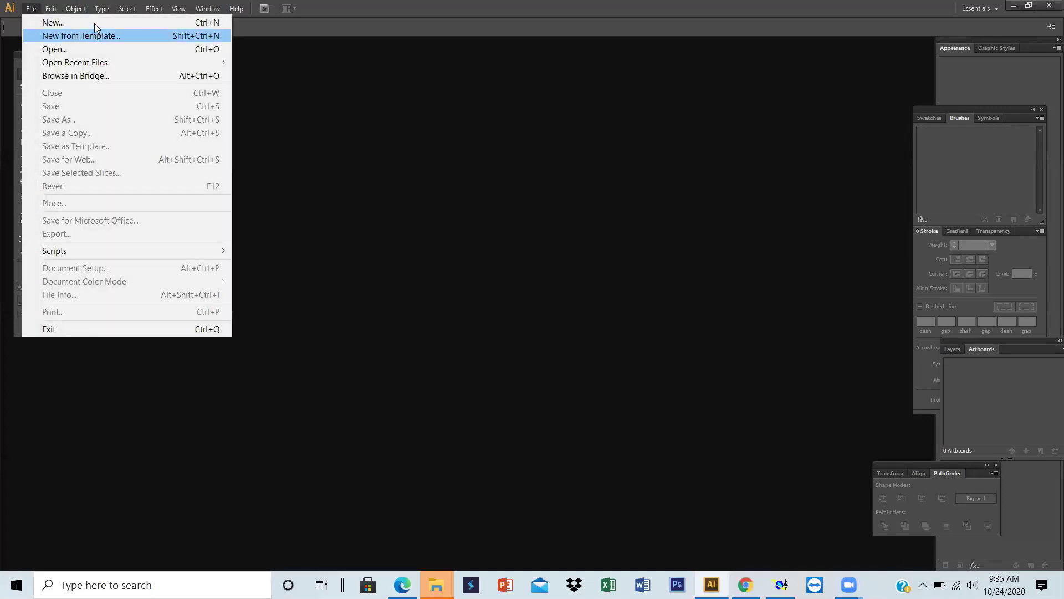
click(95, 24)
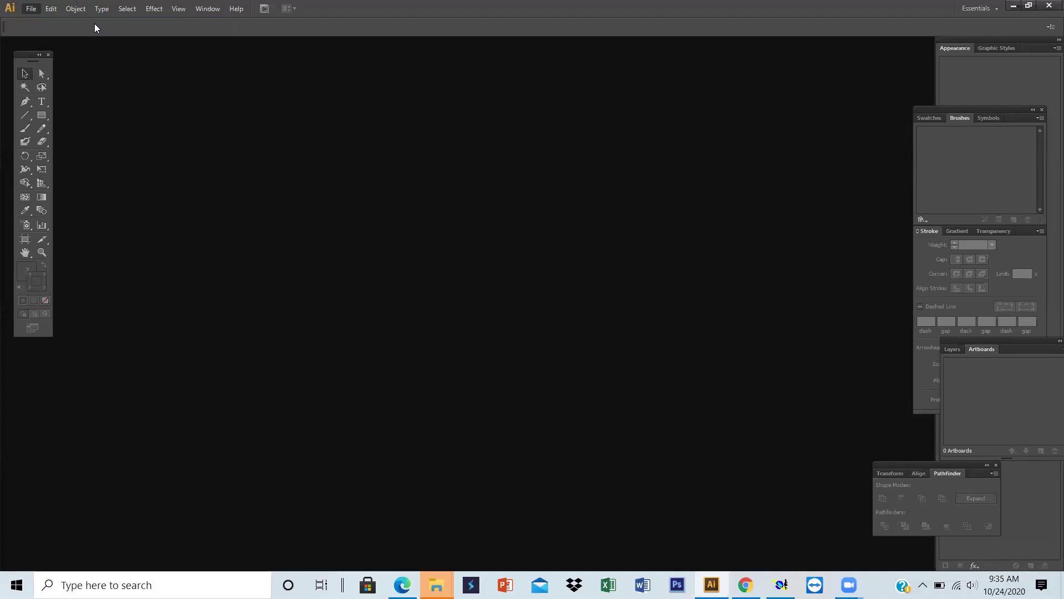
click(549, 267)
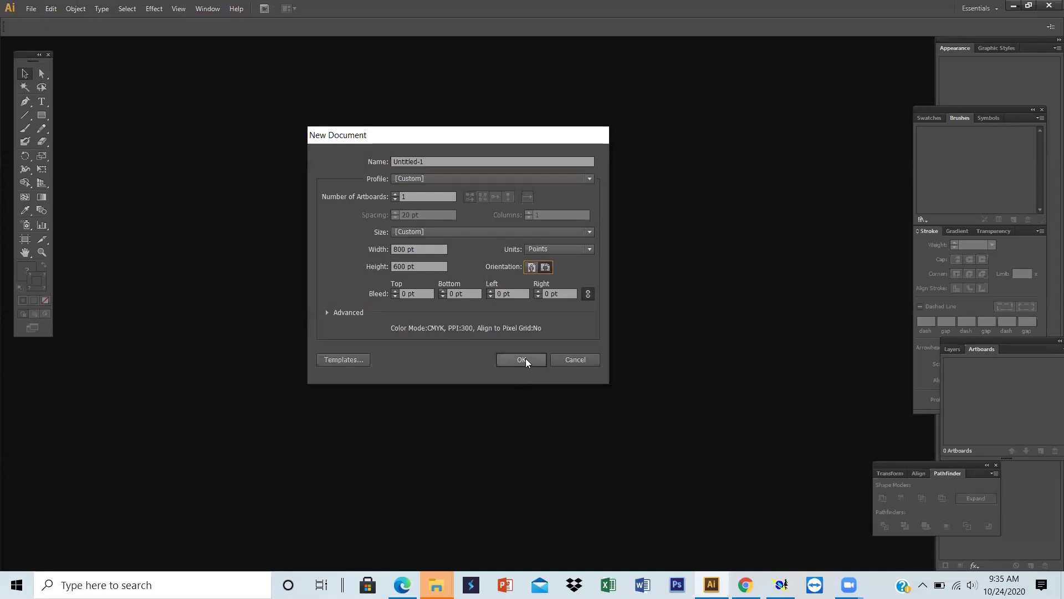
click(526, 360)
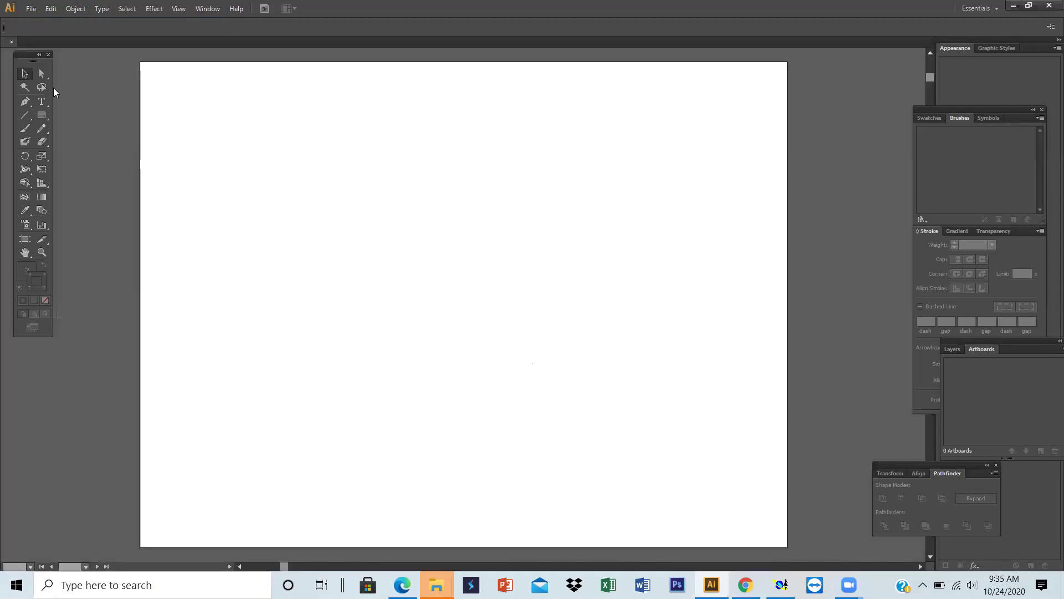
Draw a horizontal straight line with the Pen tool across the artboard's upper area, ending at about X 404 pt, Y 173 pt, and deselect it
click(27, 102)
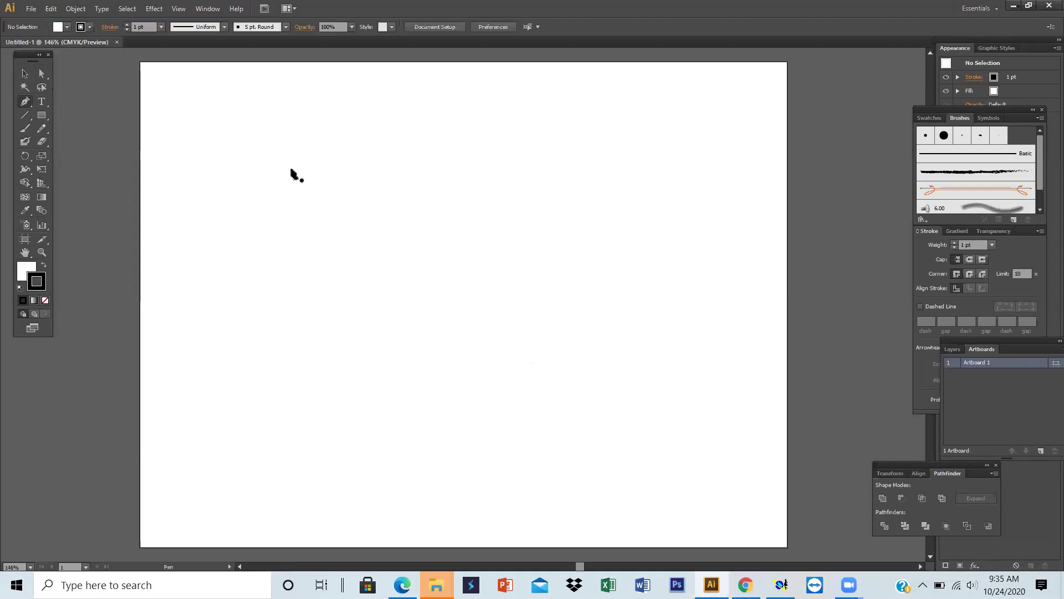
click(287, 201)
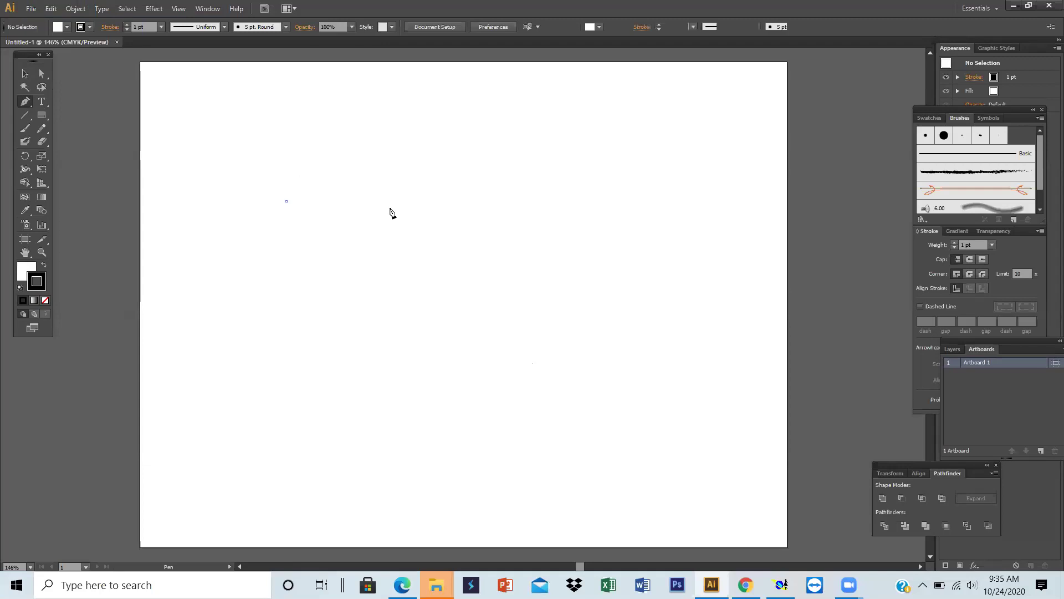
click(467, 201)
click(25, 73)
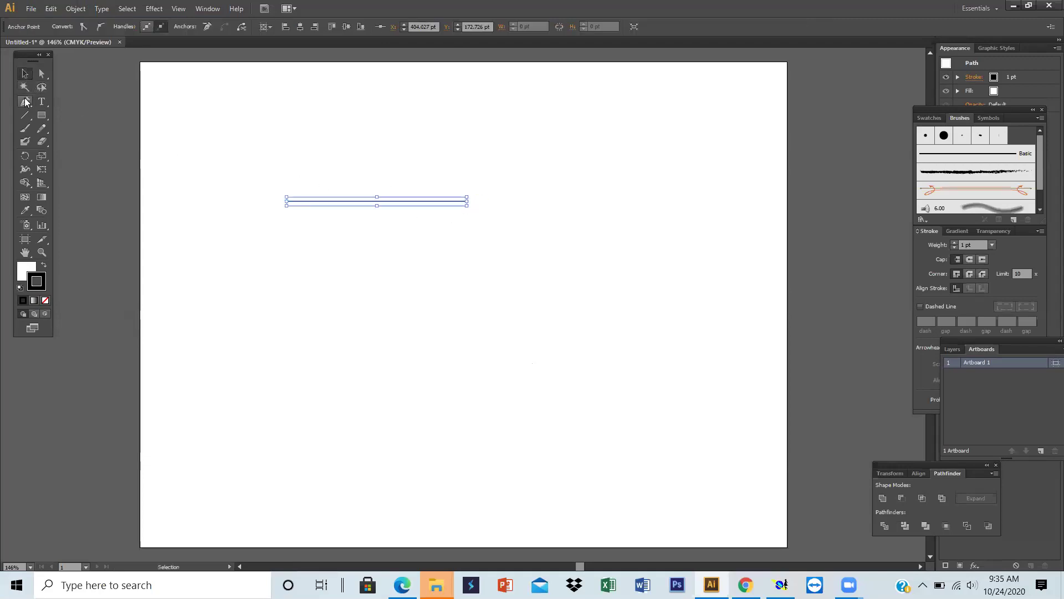
click(271, 267)
Extend the line's left end with a curved segment rising to about X 222 pt, Y 147 pt, and remove the outgoing handle there
click(25, 101)
click(286, 201)
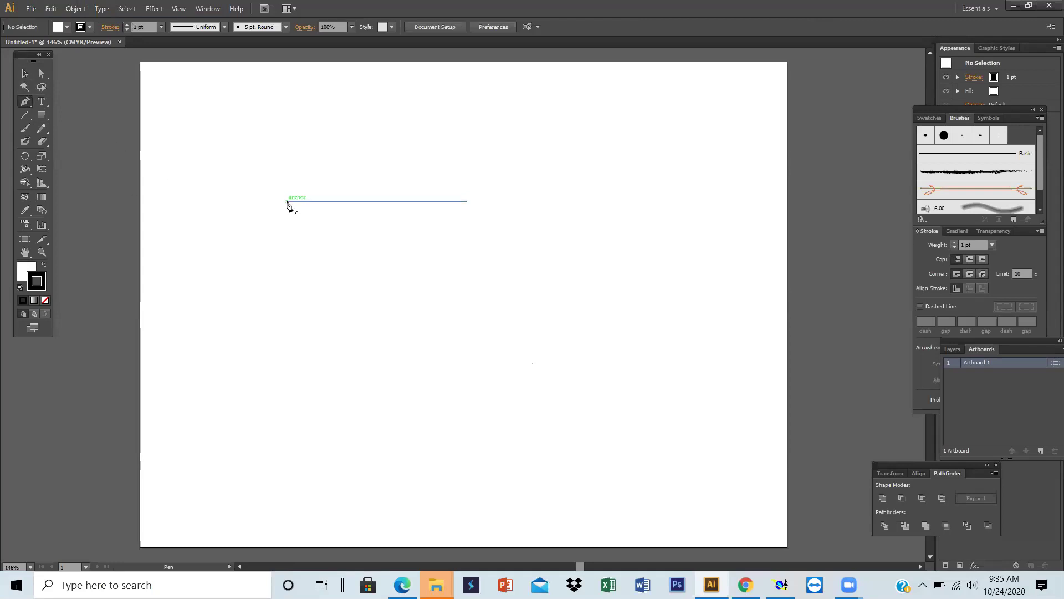
click(286, 201)
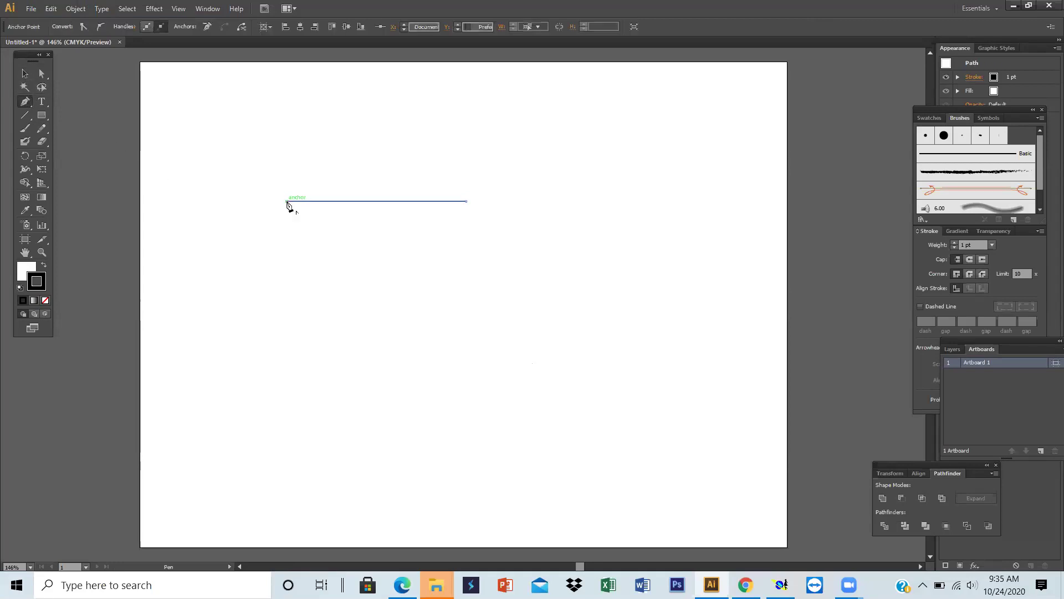
mouse_move(320, 179)
mouse_down()
mouse_move(335, 173)
mouse_move(330, 164)
mouse_up()
click(320, 179)
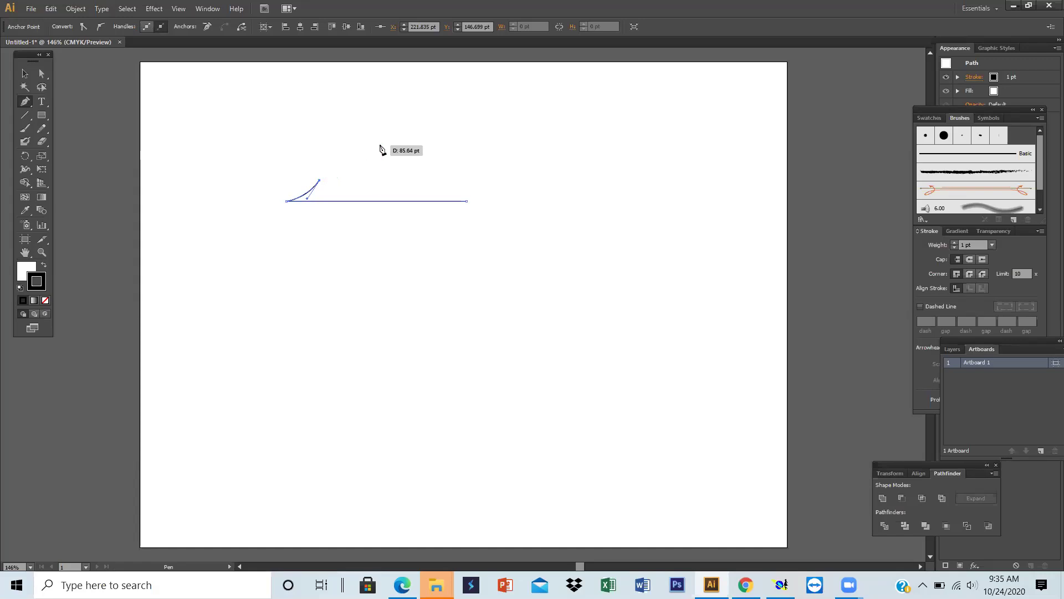
drag(377, 145, 405, 142)
key(ctrl+z)
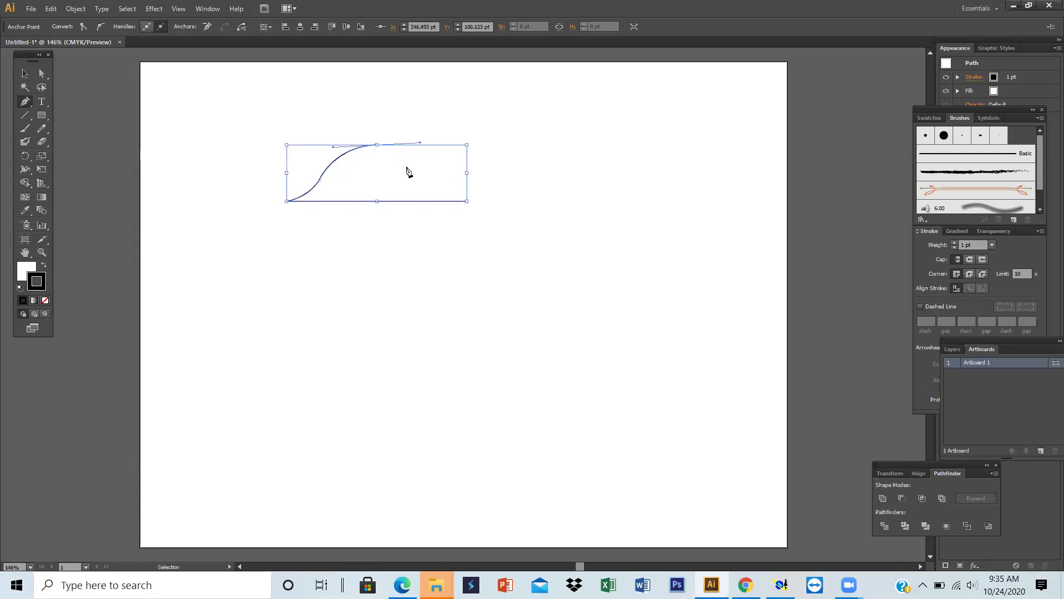
key(ctrl+z)
key(ctrl+z)
key(ctrl+z)
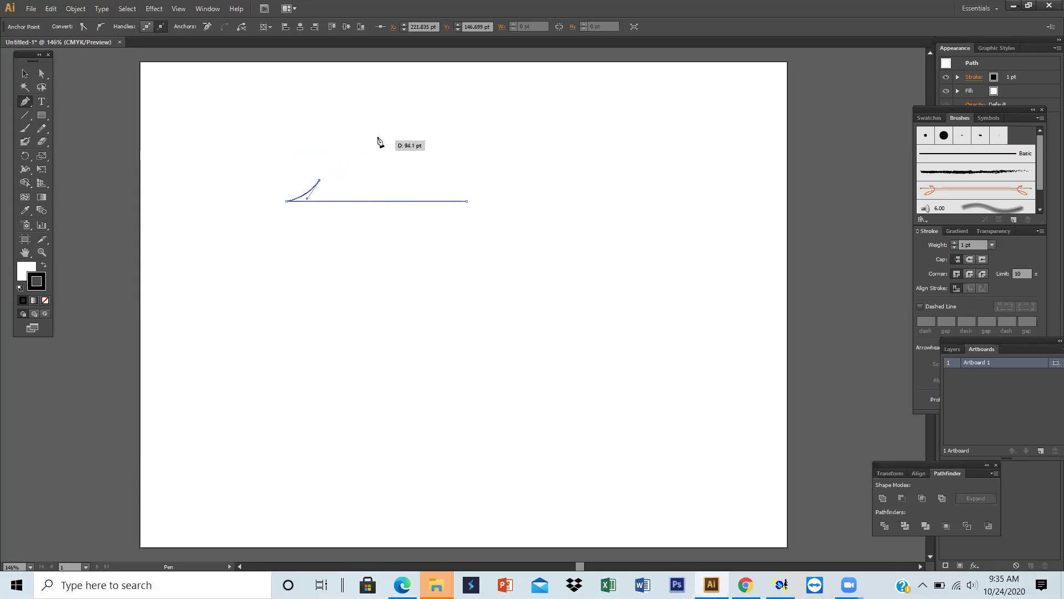
Try a smooth Pen curve from the short curve's upper end to a peak above the base line, and undo it
shift+drag(370, 129, 407, 138)
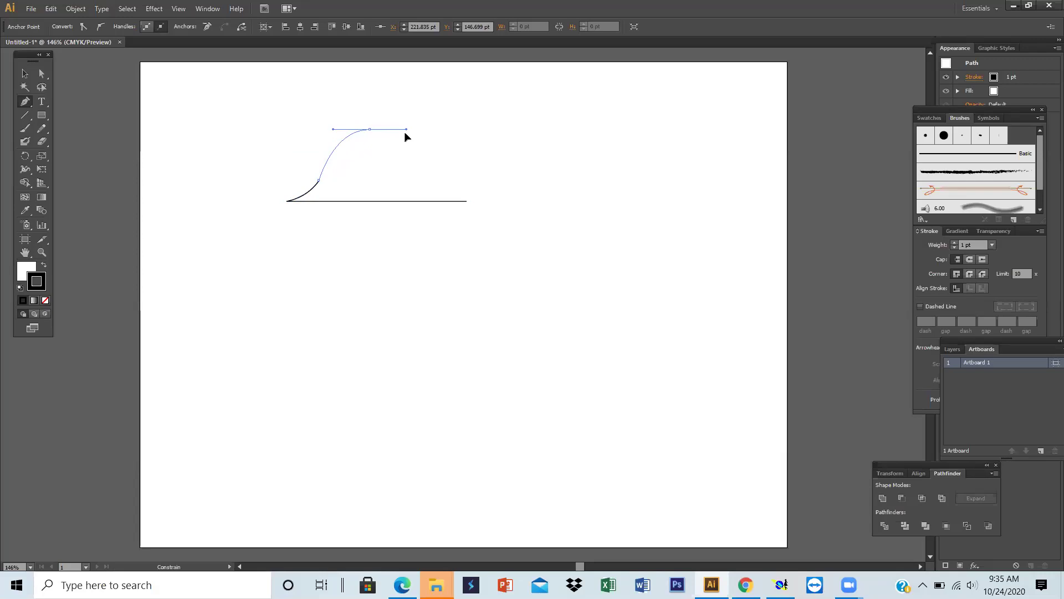
shift+drag(404, 131, 405, 133)
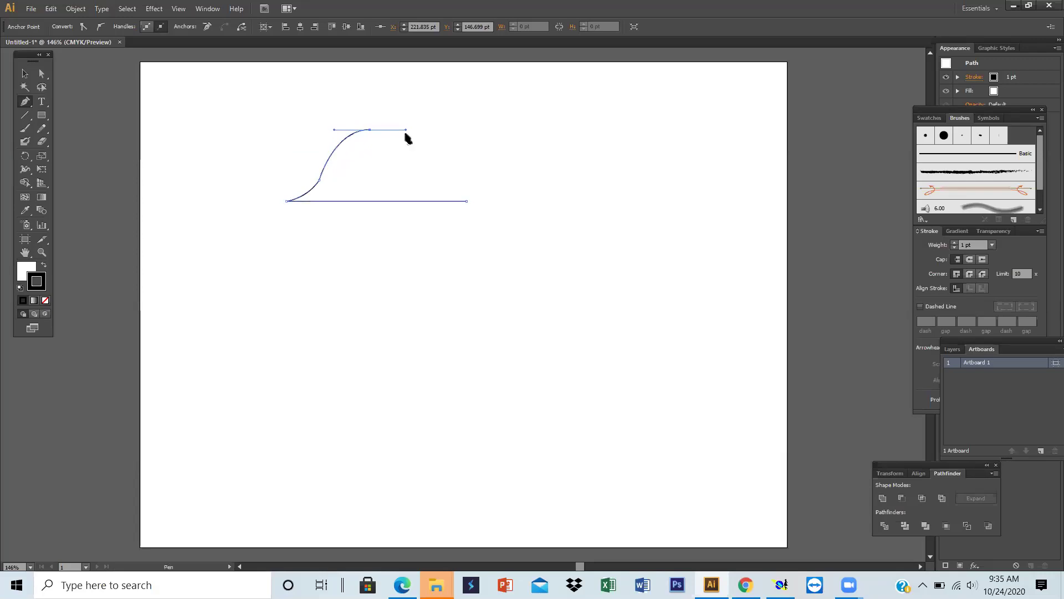
click(24, 73)
click(293, 260)
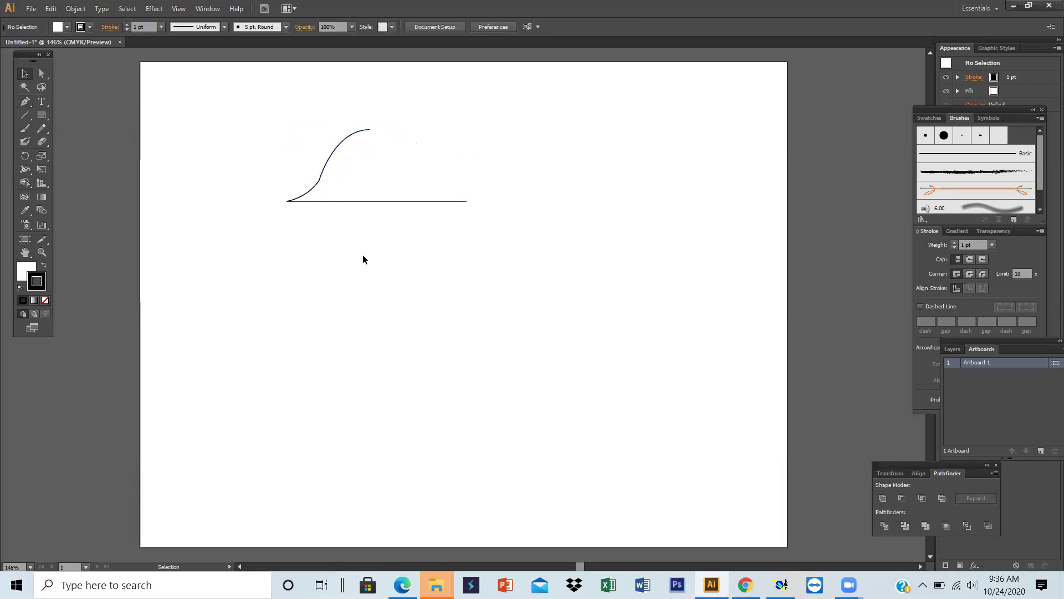
key(ctrl+z)
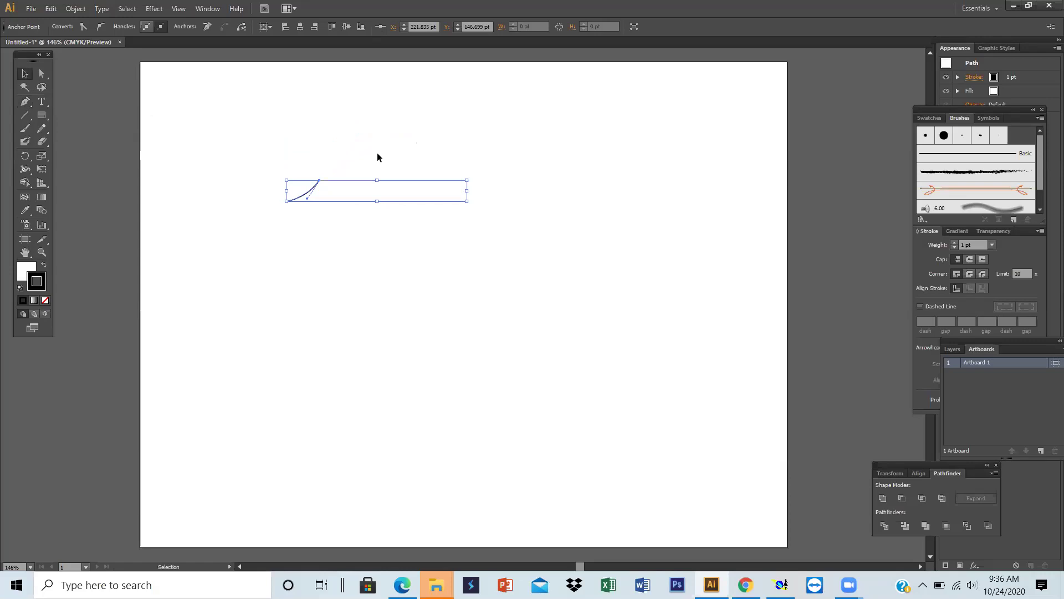
Continue the path from the short curve's upper end with a smooth curve to about X 293 pt, Y 112 pt, and deselect it
click(25, 102)
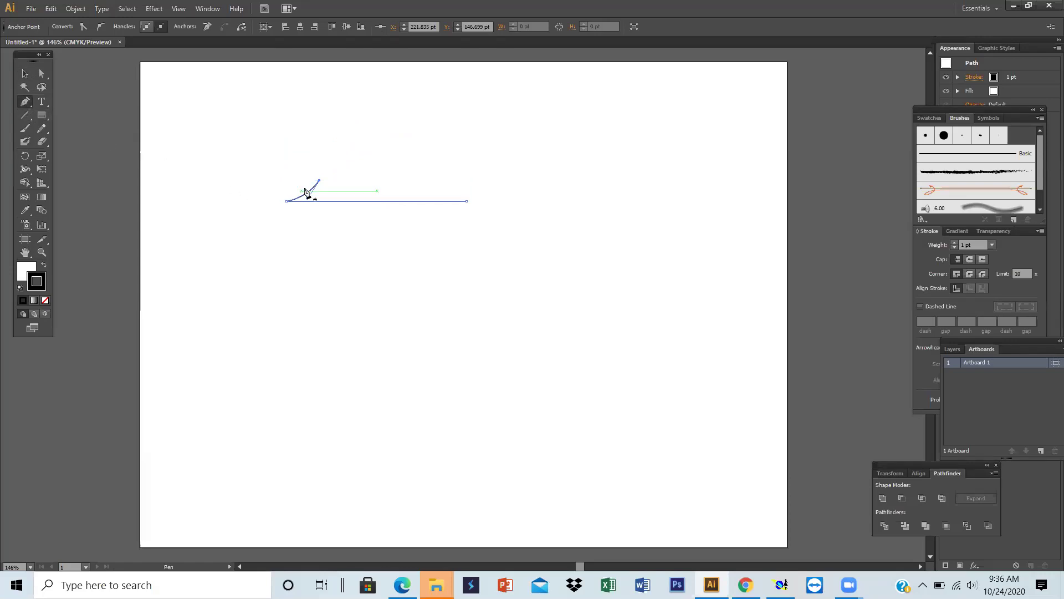
click(320, 181)
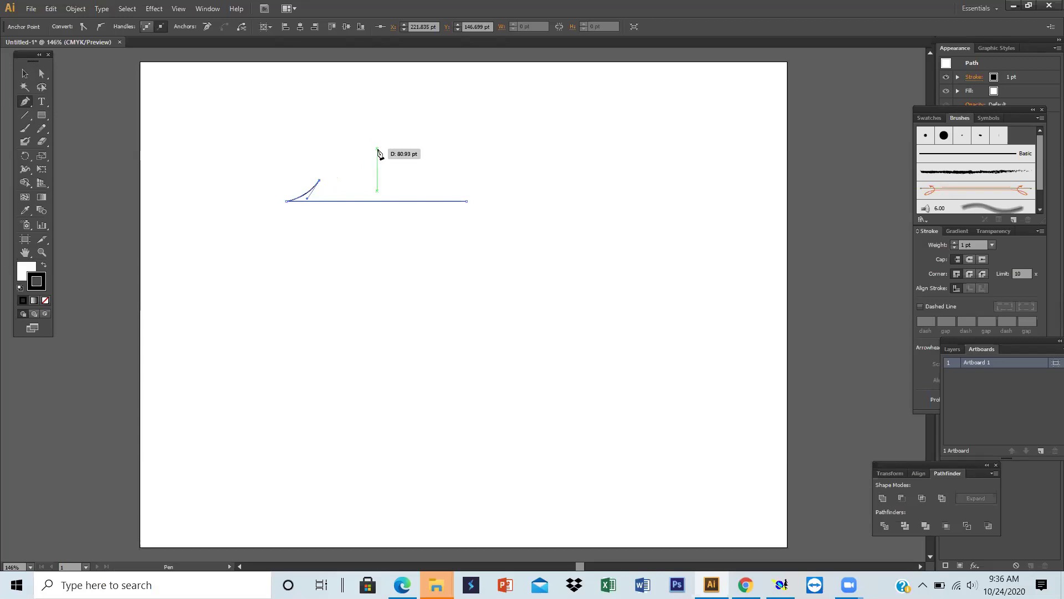
drag(376, 153, 424, 153)
click(24, 73)
click(299, 190)
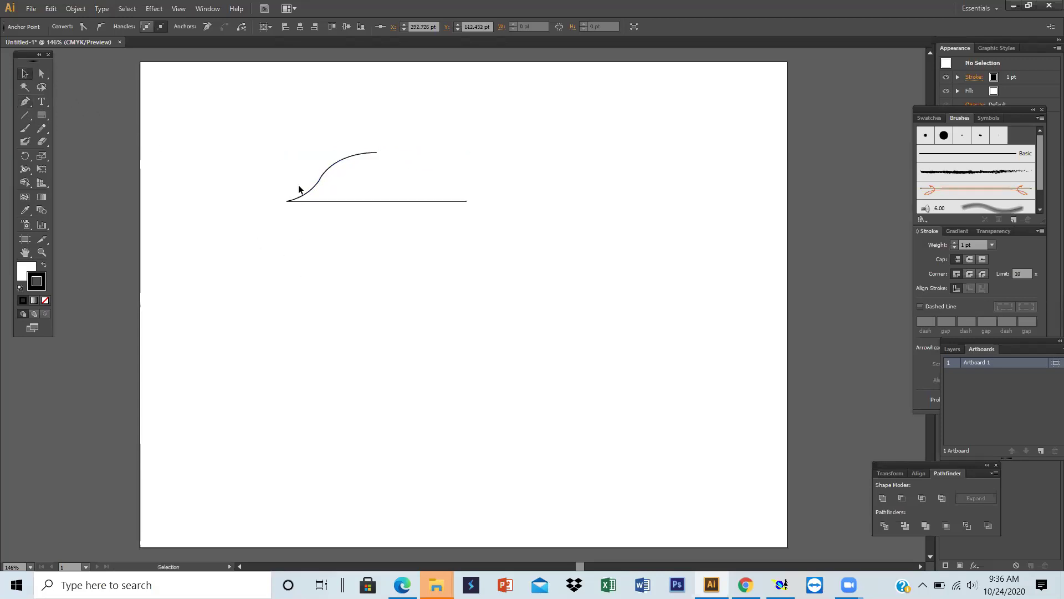
Reflect a copy of the half sleeve-head path across the vertical axis
click(334, 161)
right_click(335, 165)
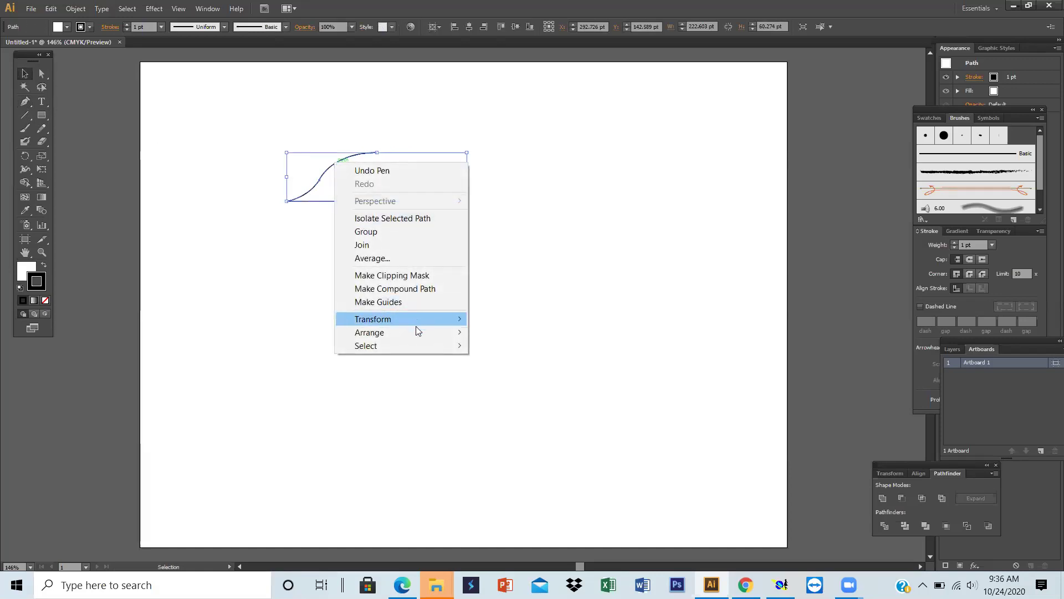
mouse_move(420, 332)
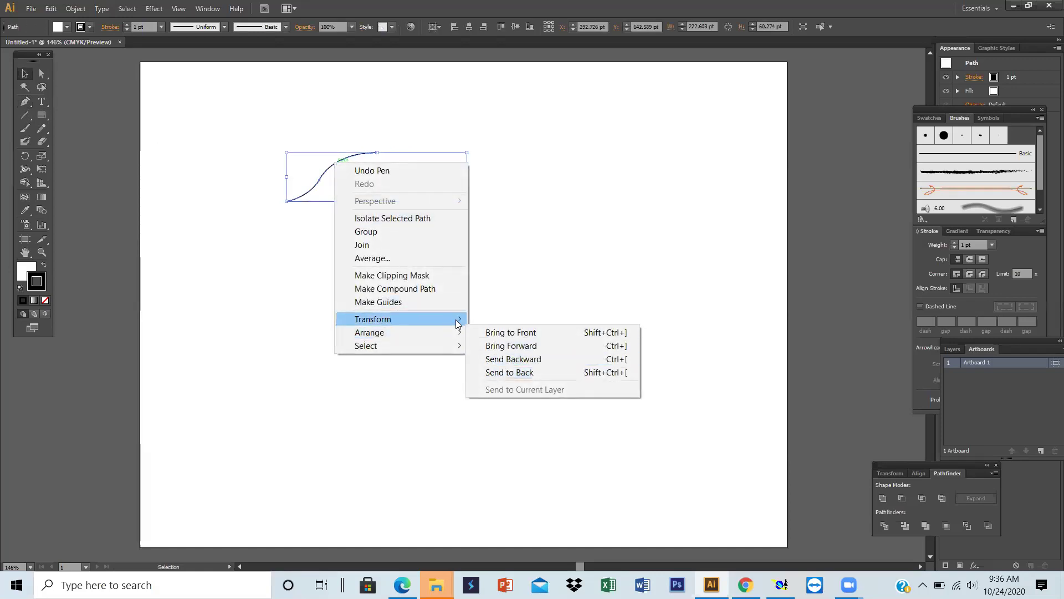
mouse_move(458, 320)
click(498, 363)
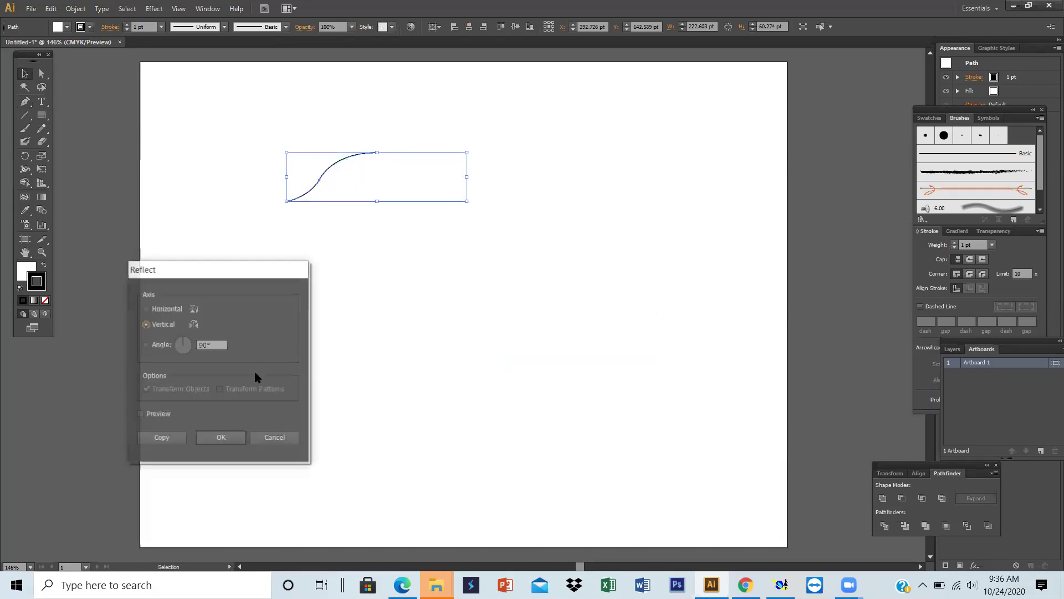
click(166, 438)
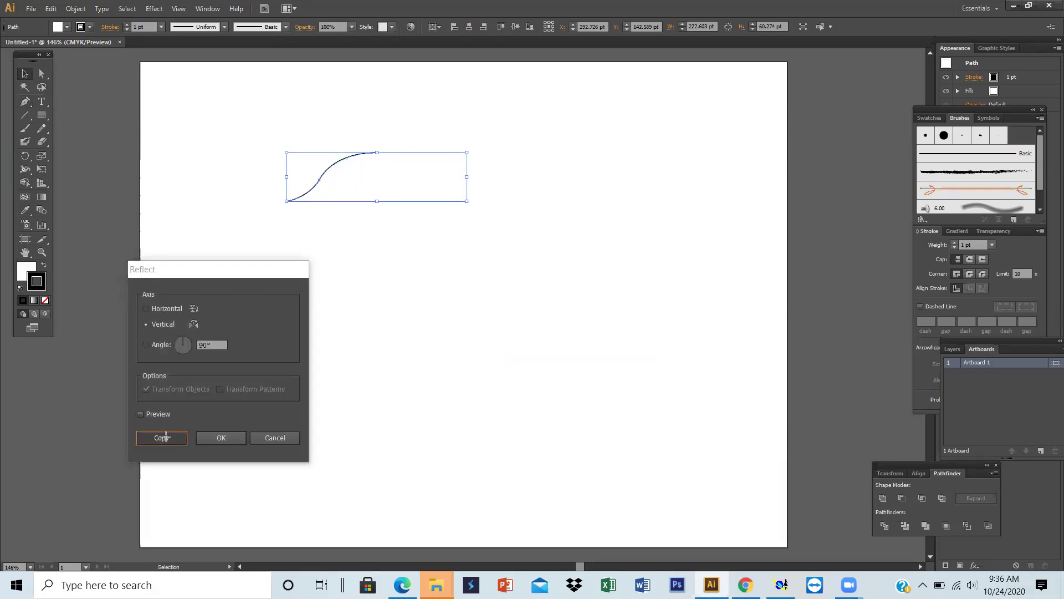
Select both halves of the sleeve head and set their fill to None
click(381, 327)
click(374, 186)
click(22, 269)
click(47, 299)
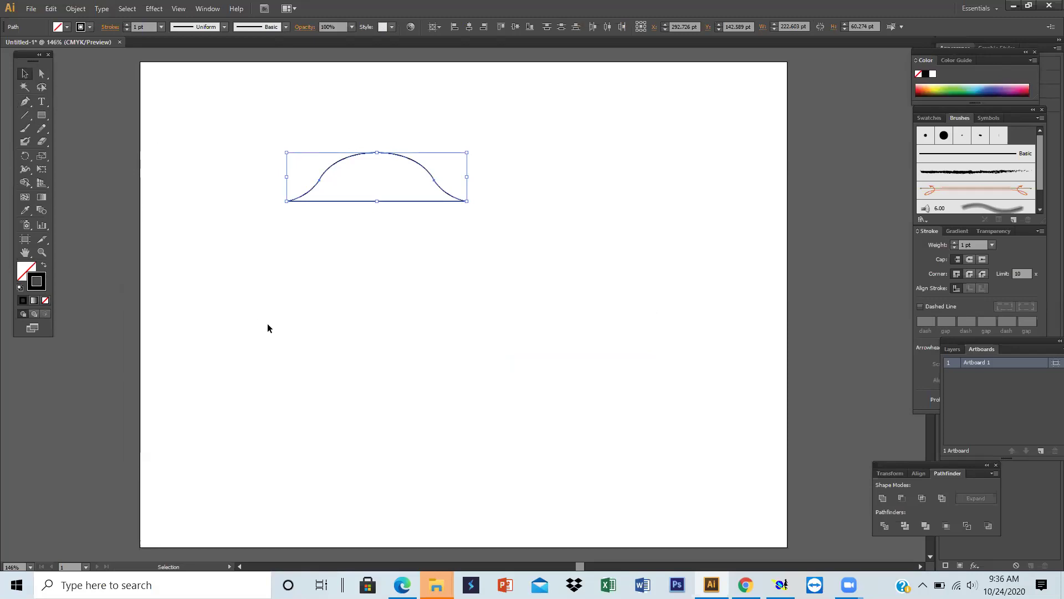
Draw a side seam from the base line's left end to about X 218, Y 441 pt and a horizontal hem to about X 370 pt
click(22, 103)
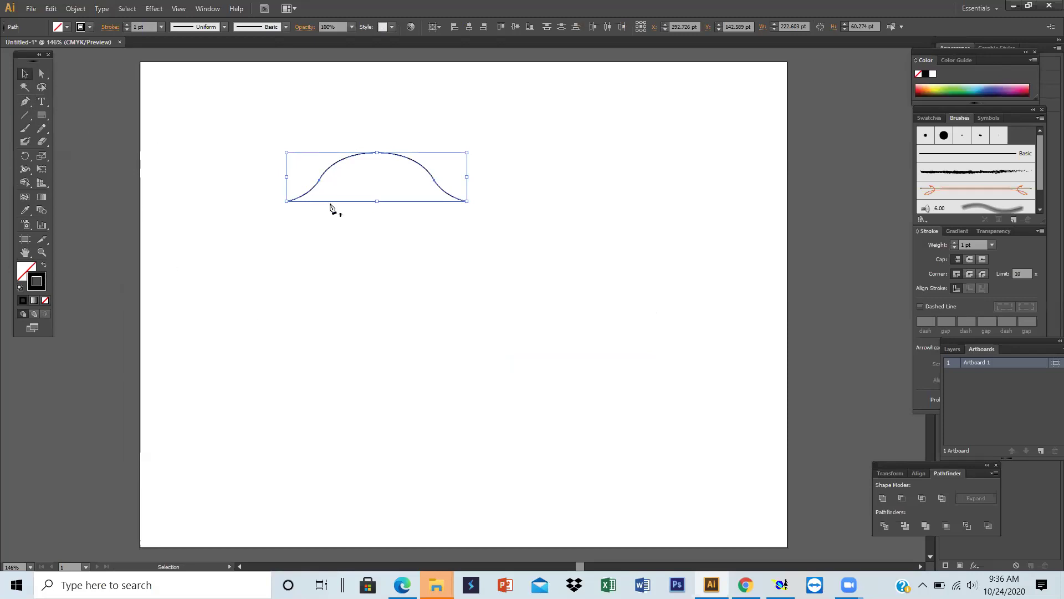
click(286, 201)
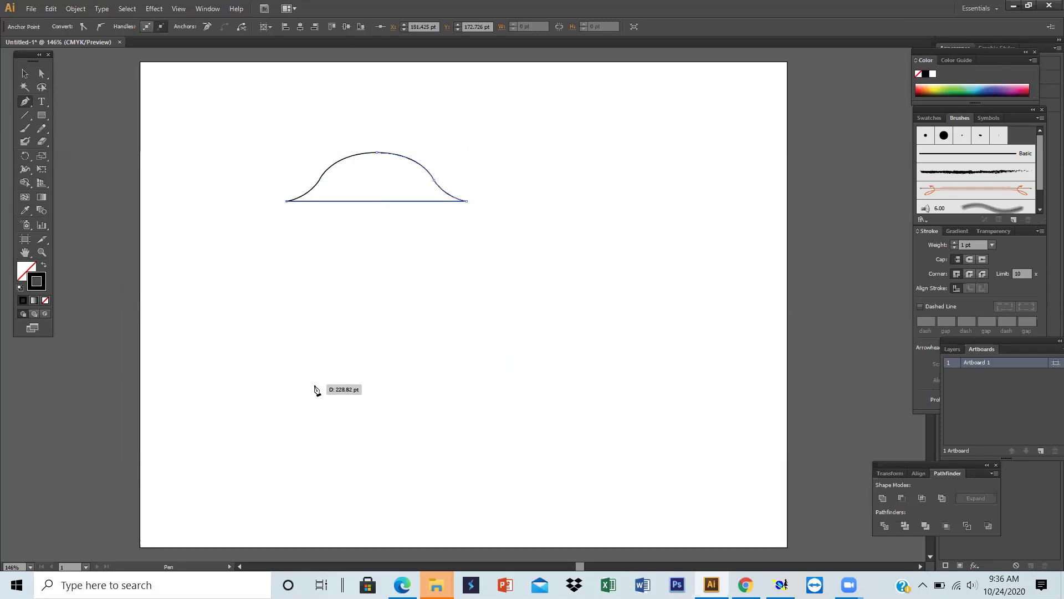
click(317, 418)
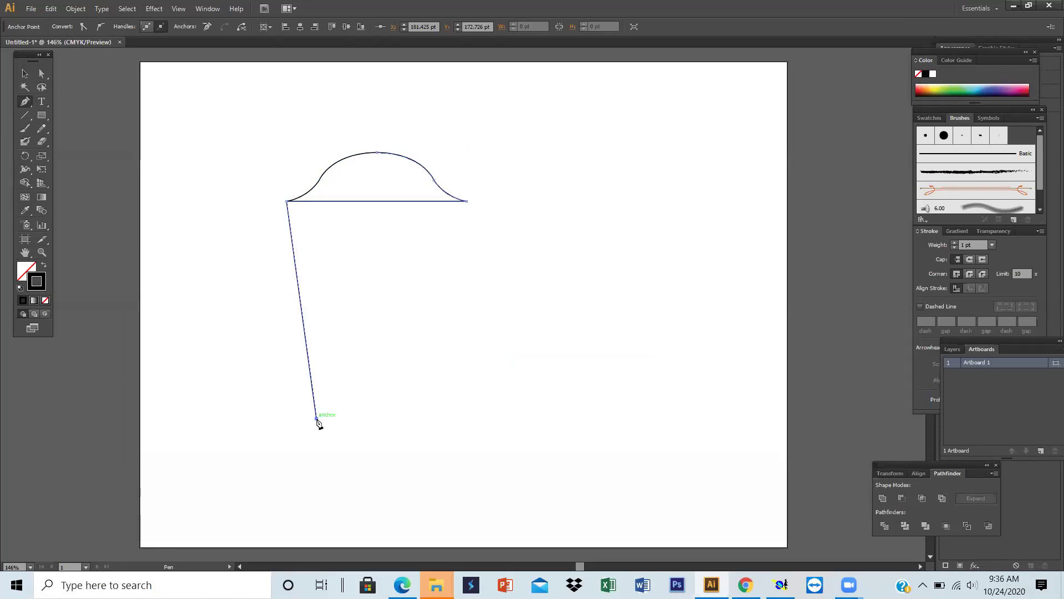
click(439, 419)
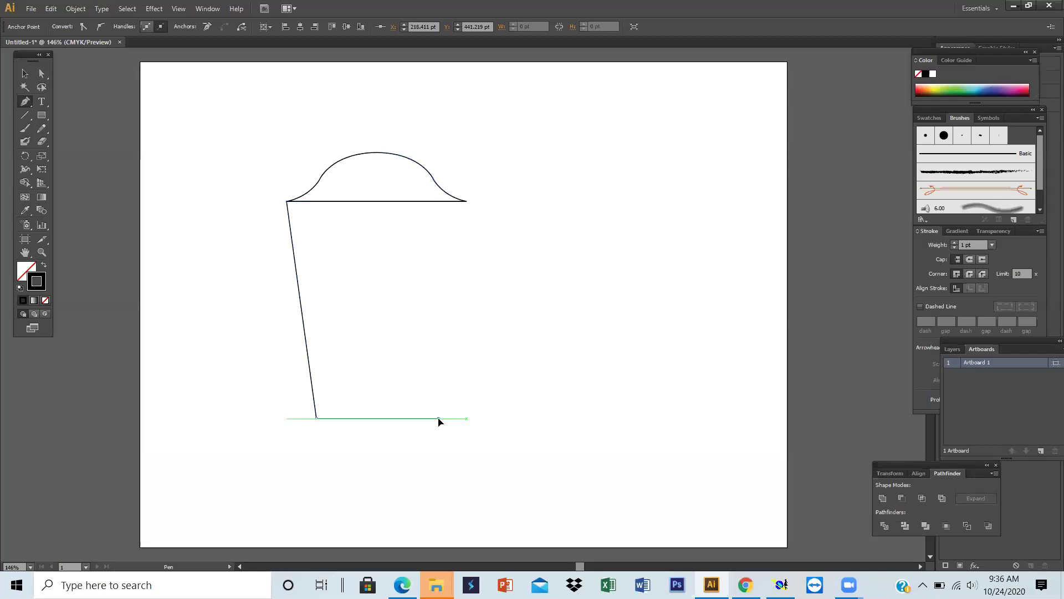
click(466, 202)
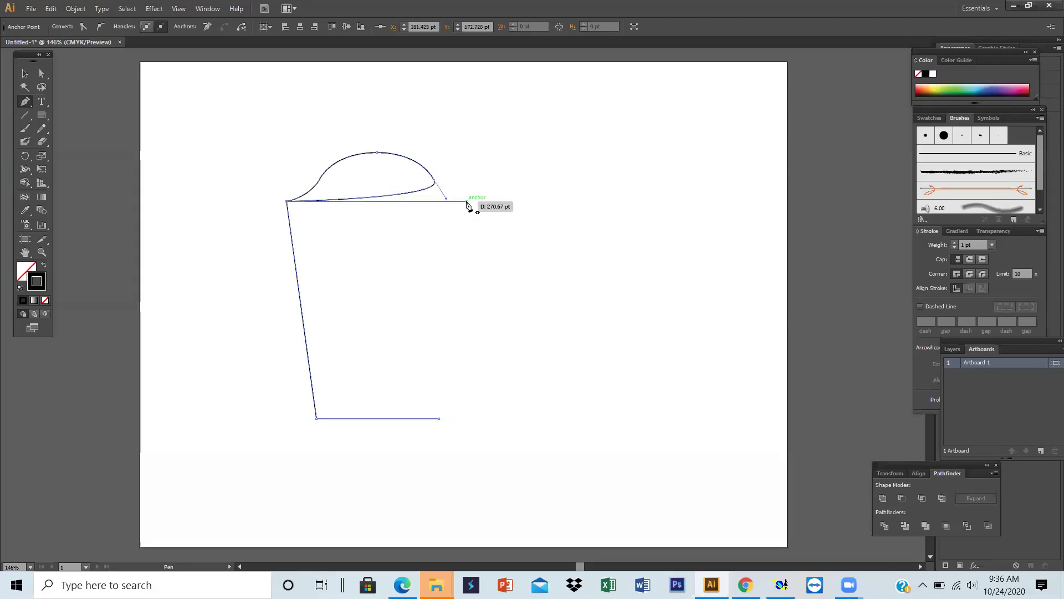
click(25, 77)
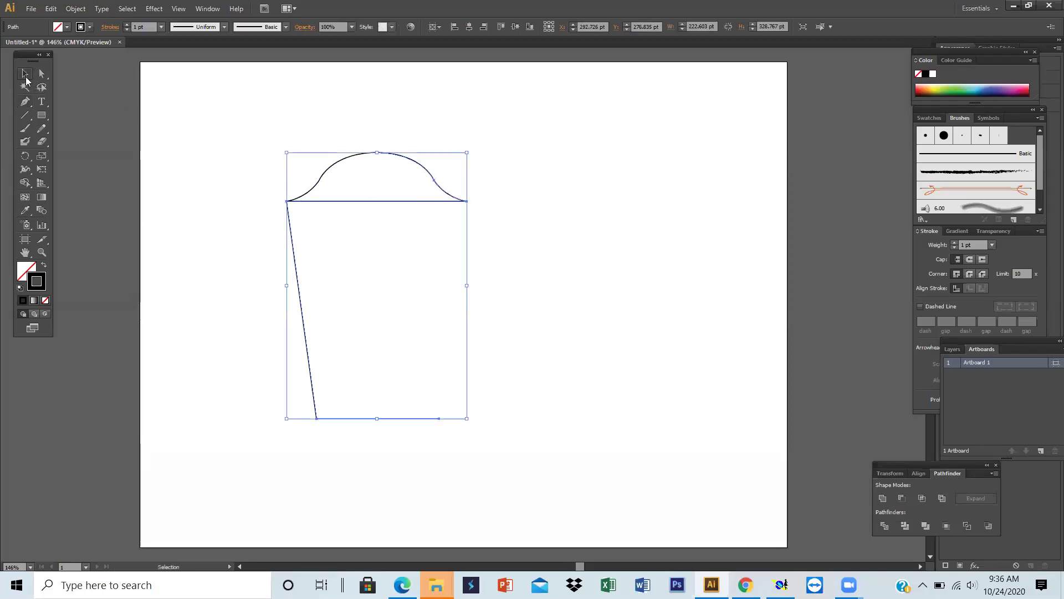
click(556, 270)
Draw the opposite side seam from the base line's right end to the hem's open end, and deselect it
click(26, 103)
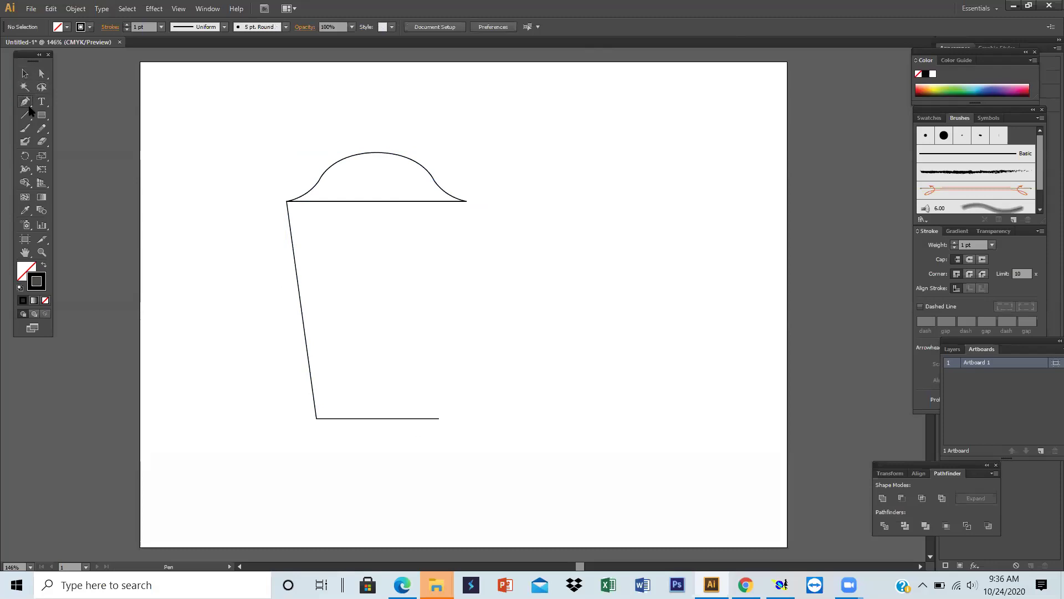
click(464, 202)
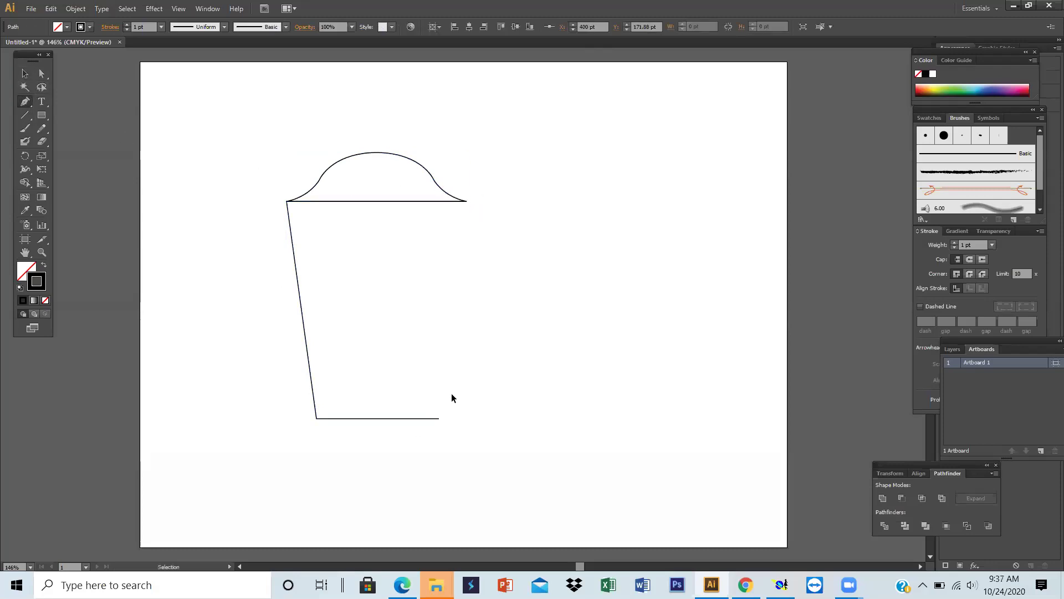
ctrl+click(452, 395)
click(465, 201)
click(439, 419)
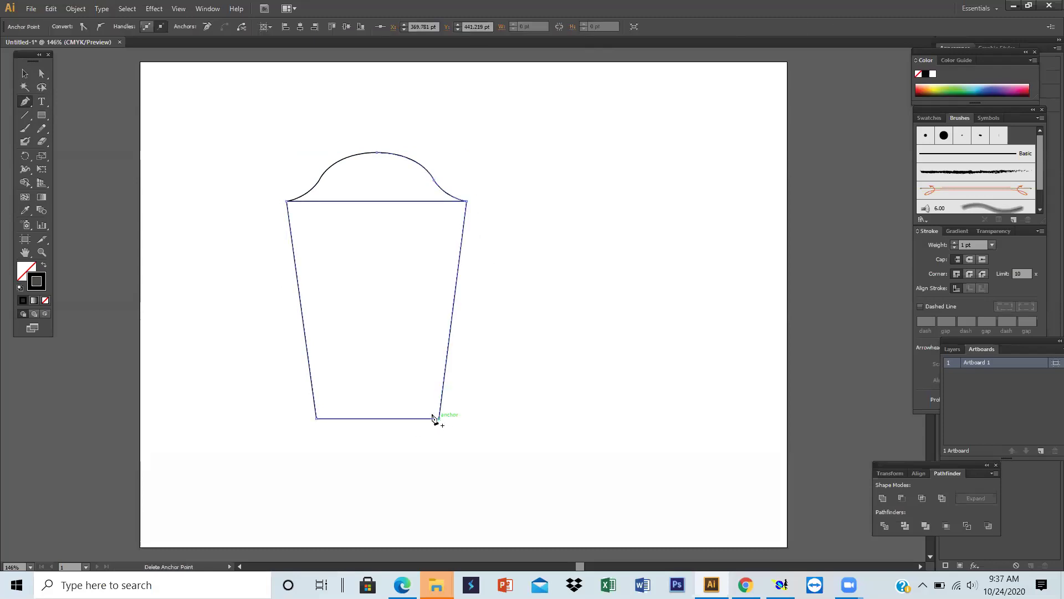
click(25, 73)
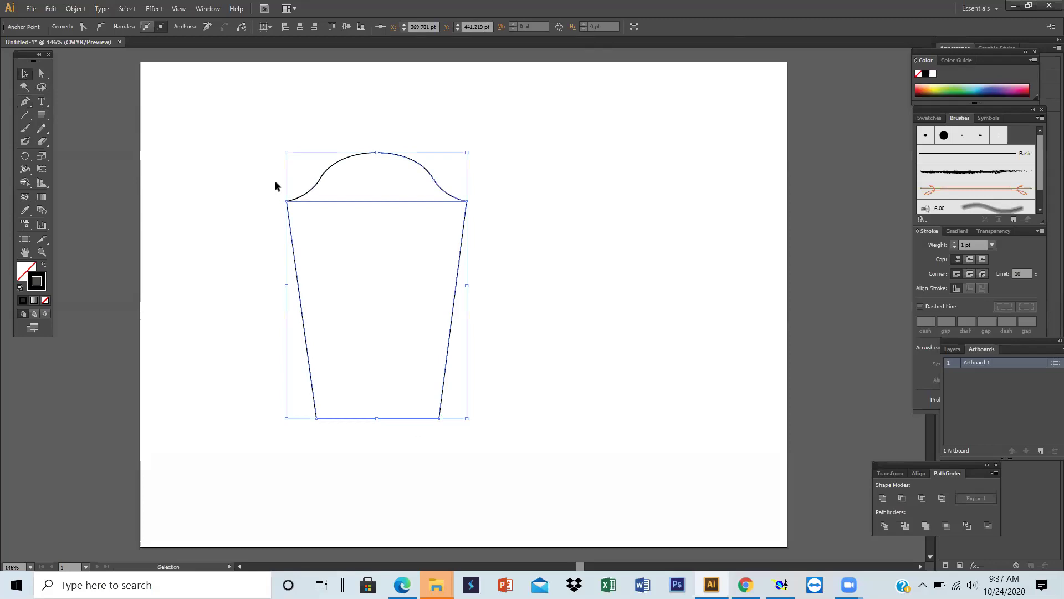
click(558, 292)
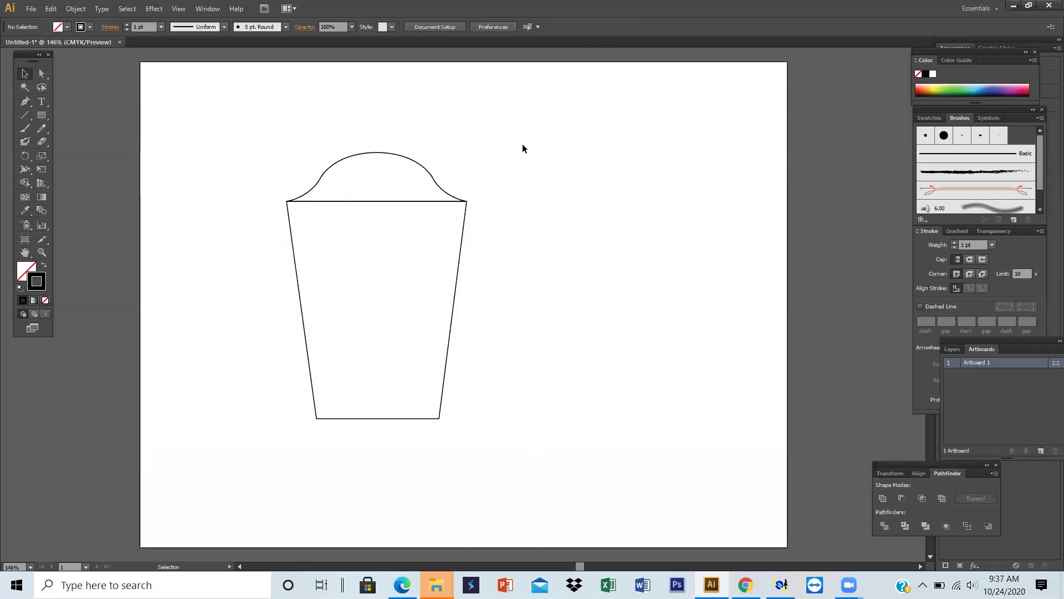
Draw a horizontal line between the two side seams at Y 300 pt, from about X 199 pt to X 388 pt, and deselect it
click(24, 101)
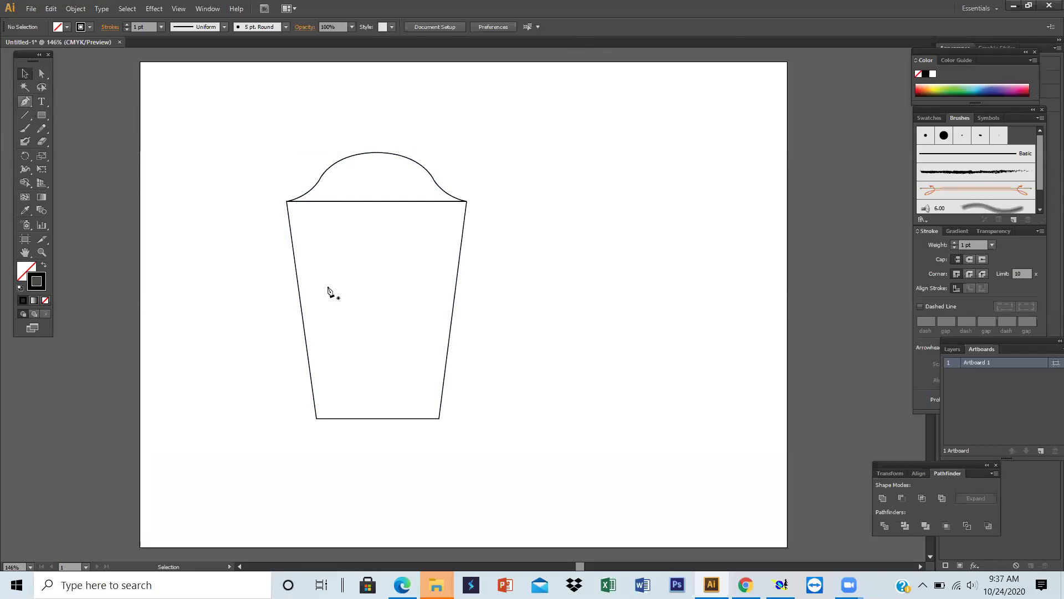
click(301, 304)
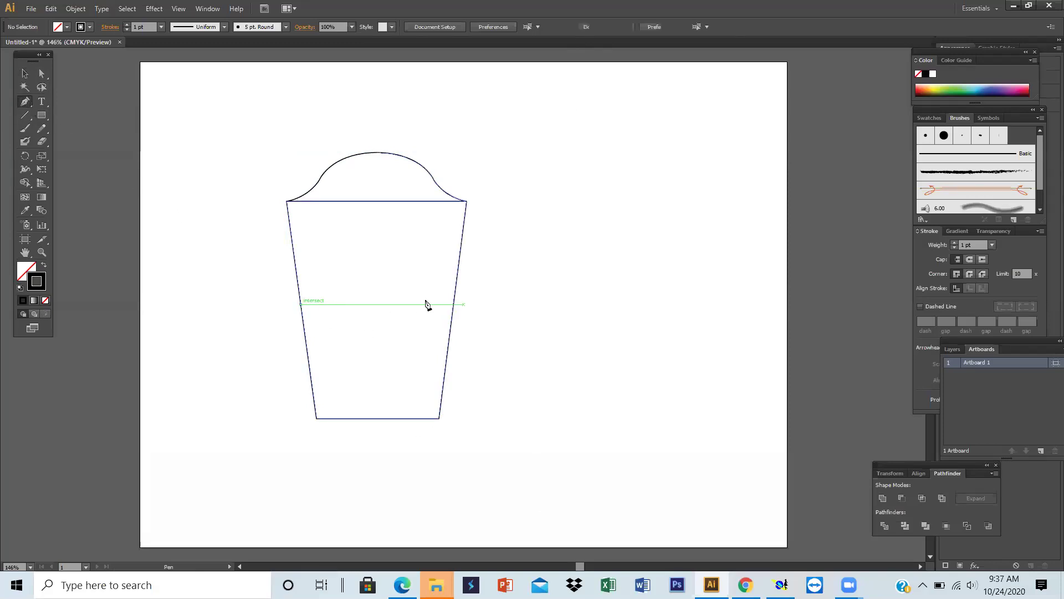
click(454, 305)
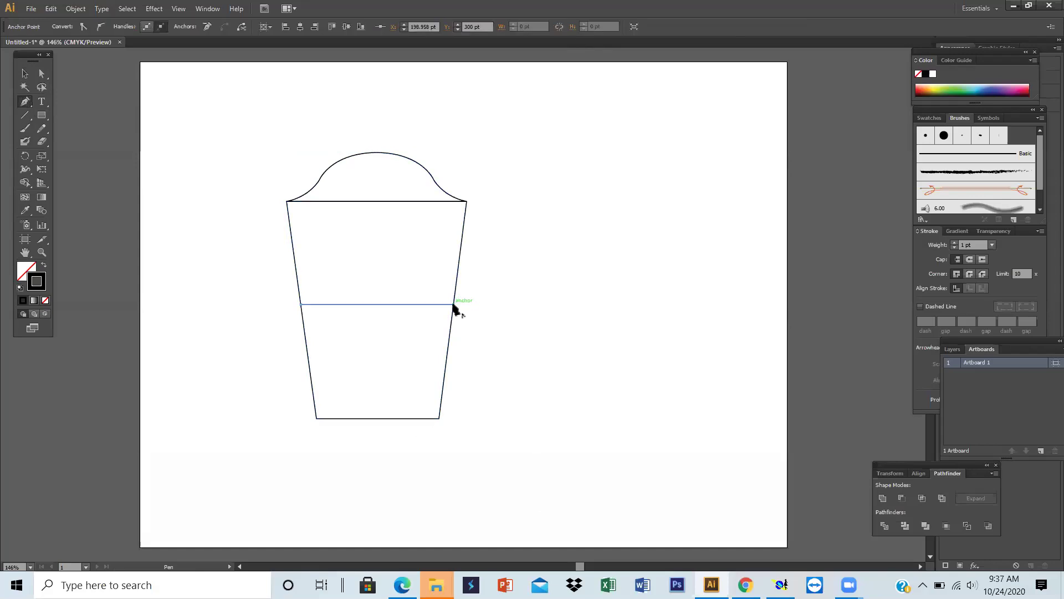
click(25, 73)
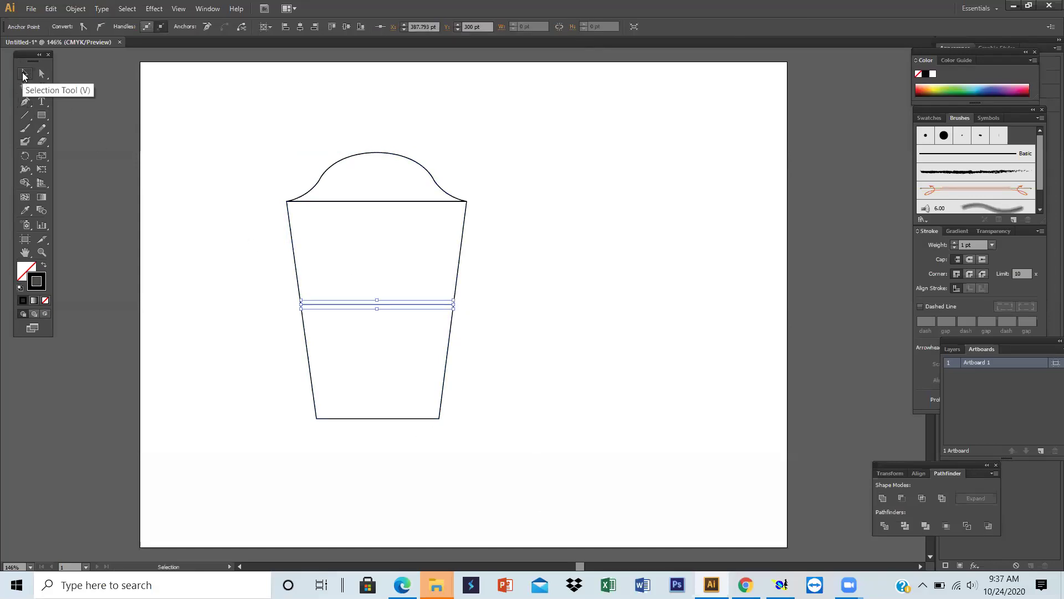
click(514, 297)
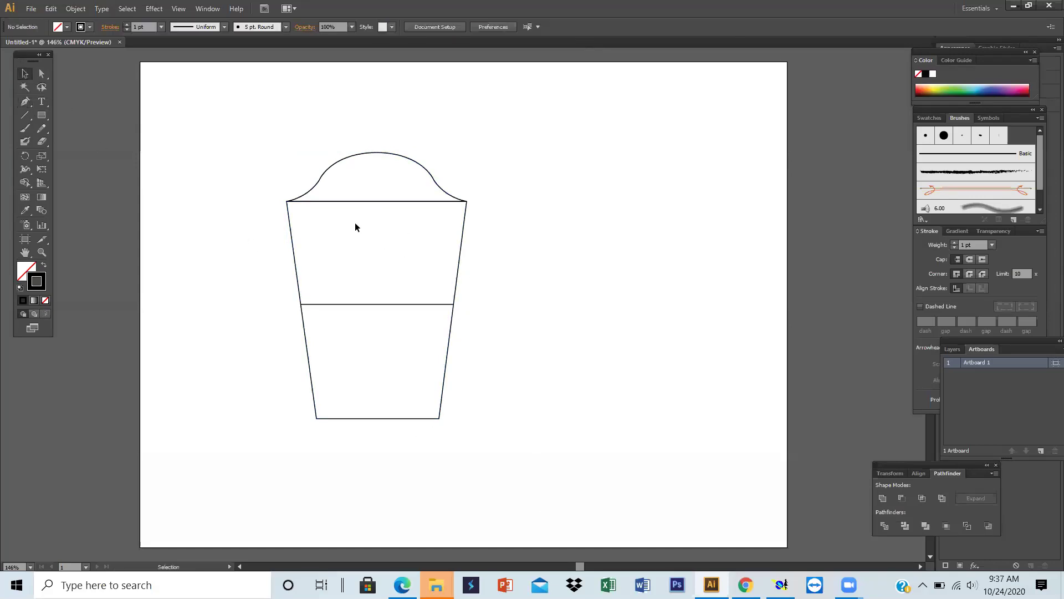
Draw a centre line from the hem at about X 298, Y 441 pt to the sleeve-head peak at about X 289, Y 112 pt, and deselect it
click(371, 157)
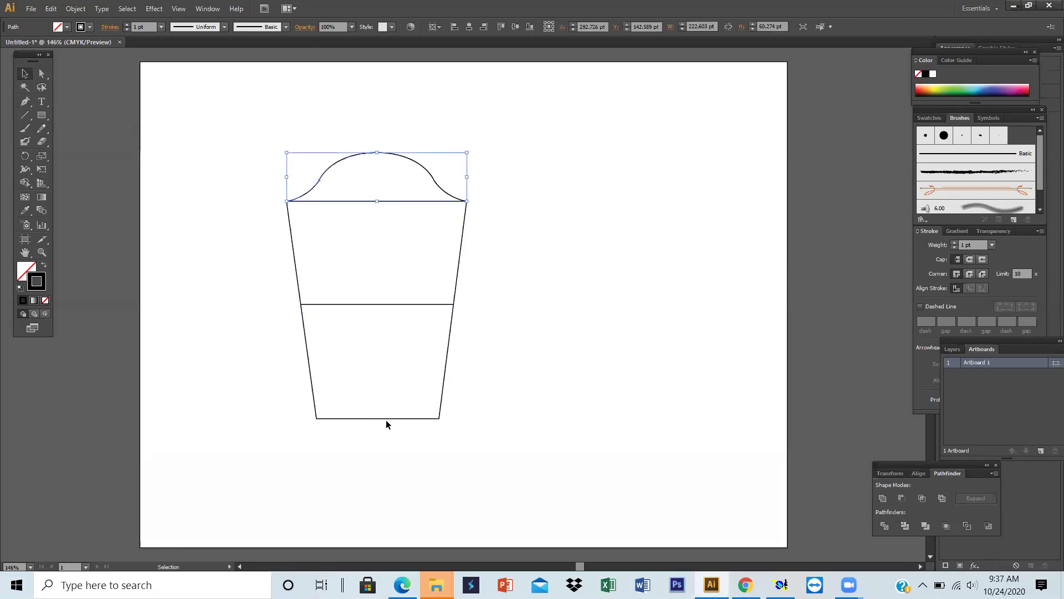
click(25, 104)
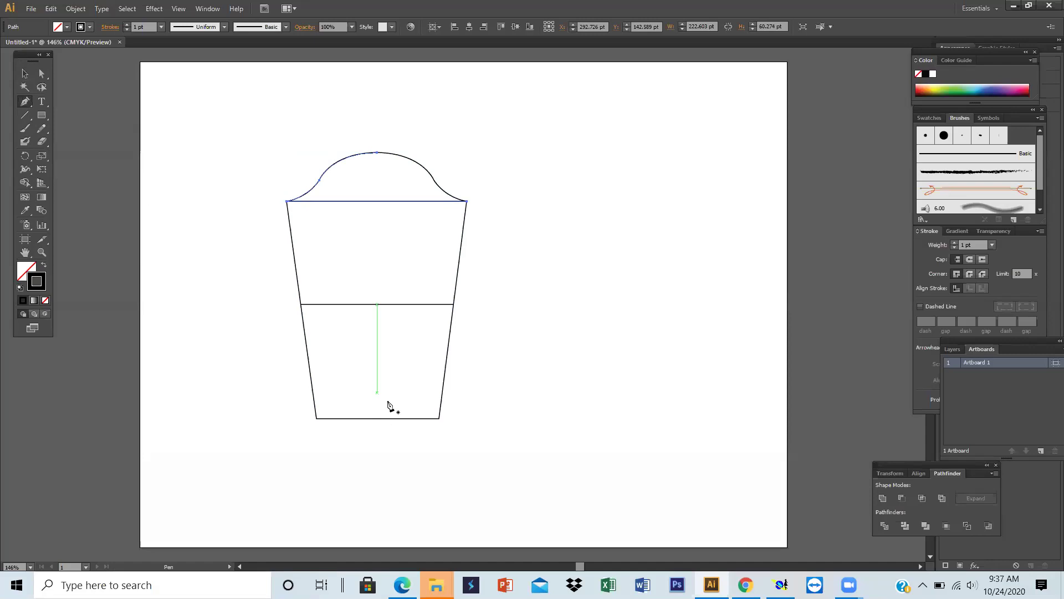
click(381, 419)
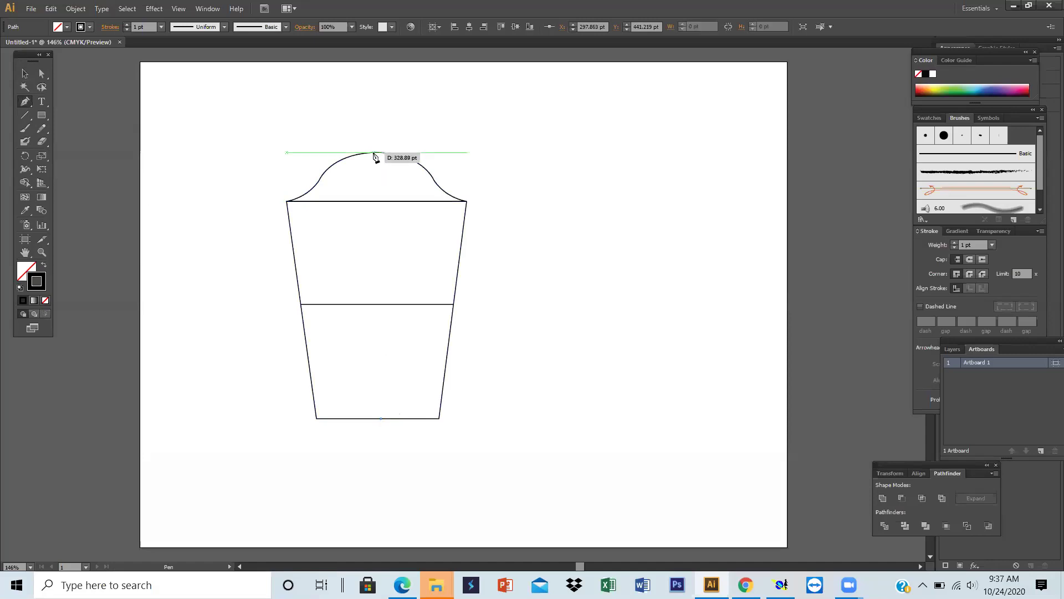
click(375, 153)
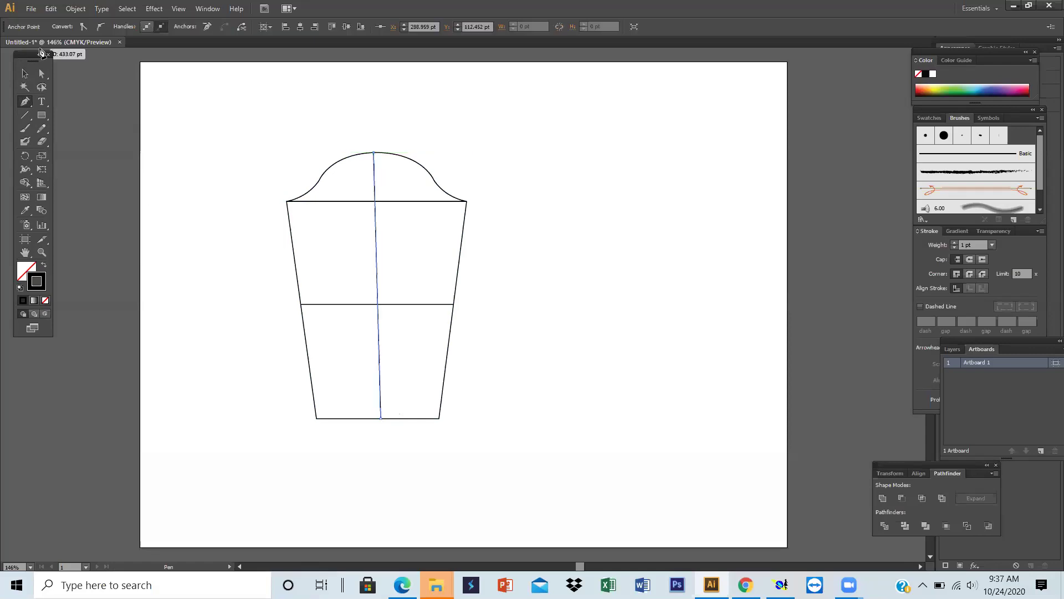
click(24, 73)
click(526, 277)
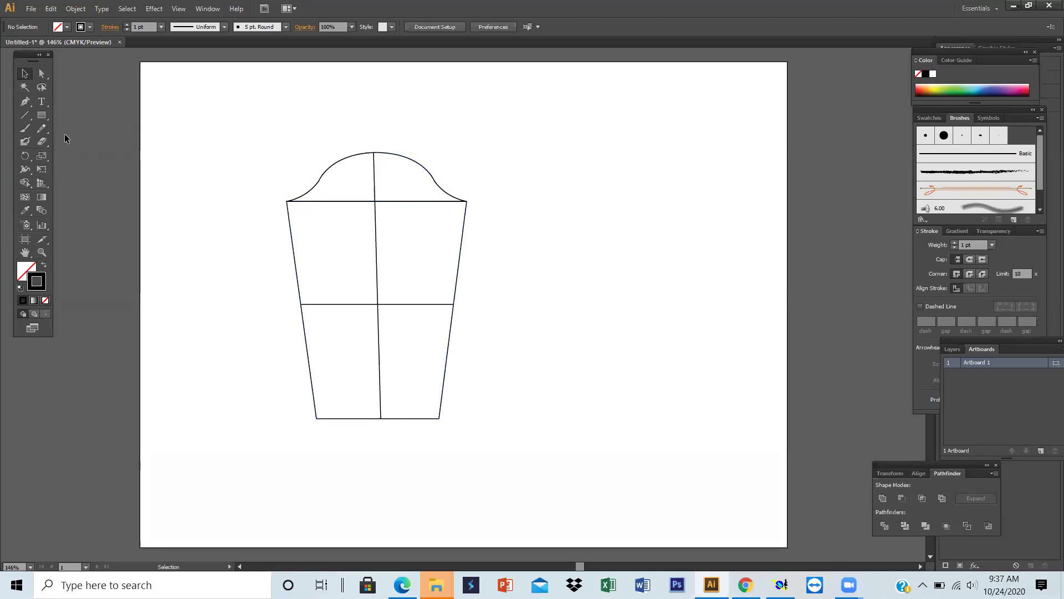
Draw a vertical line about 60 pt long from the sleeve-head curve at X 301 pt to the base line, and deselect it
click(25, 101)
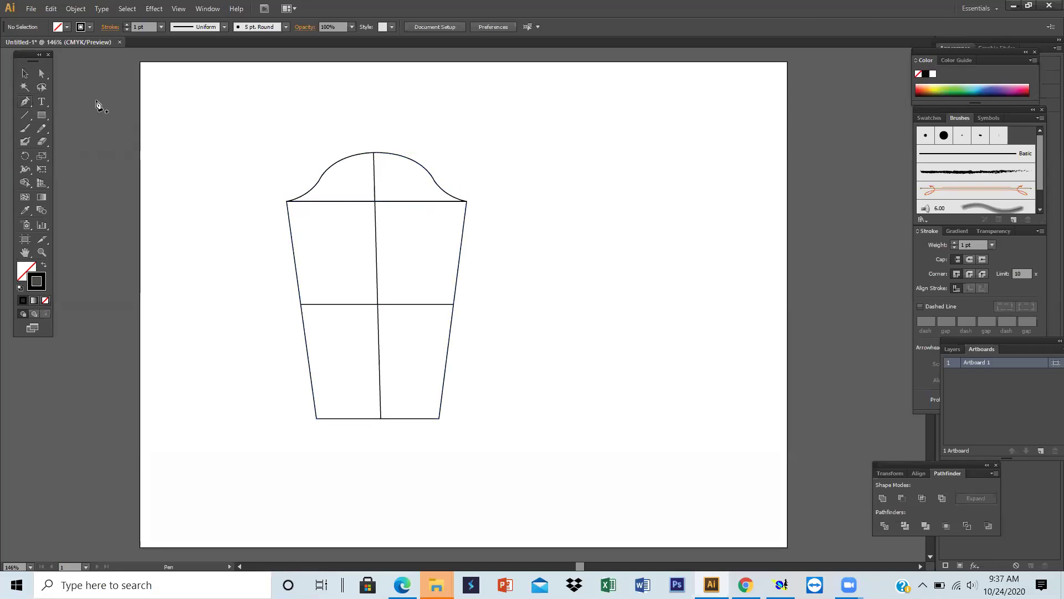
click(383, 153)
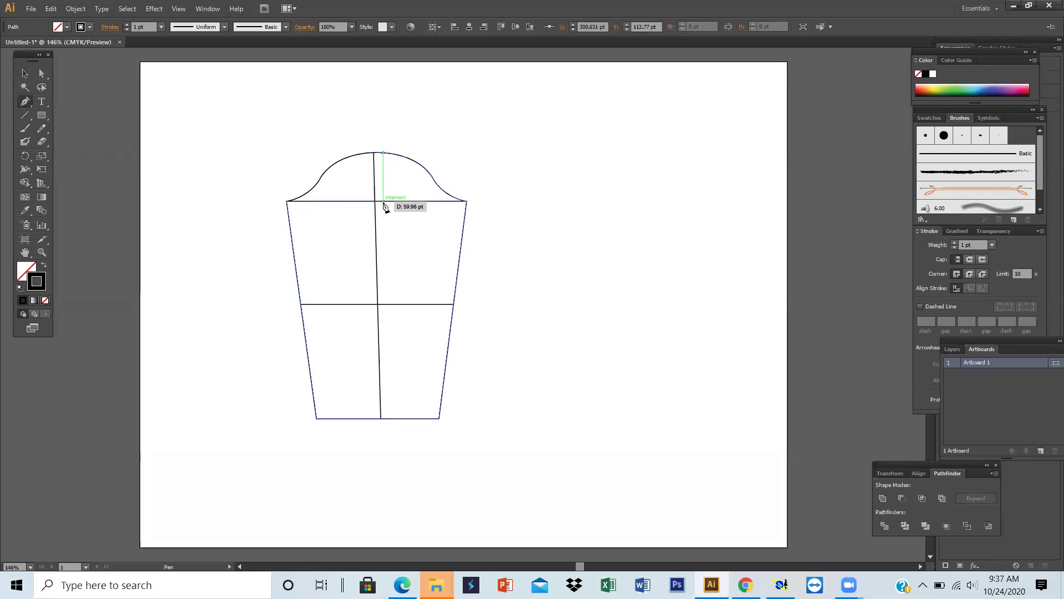
click(383, 202)
key(v)
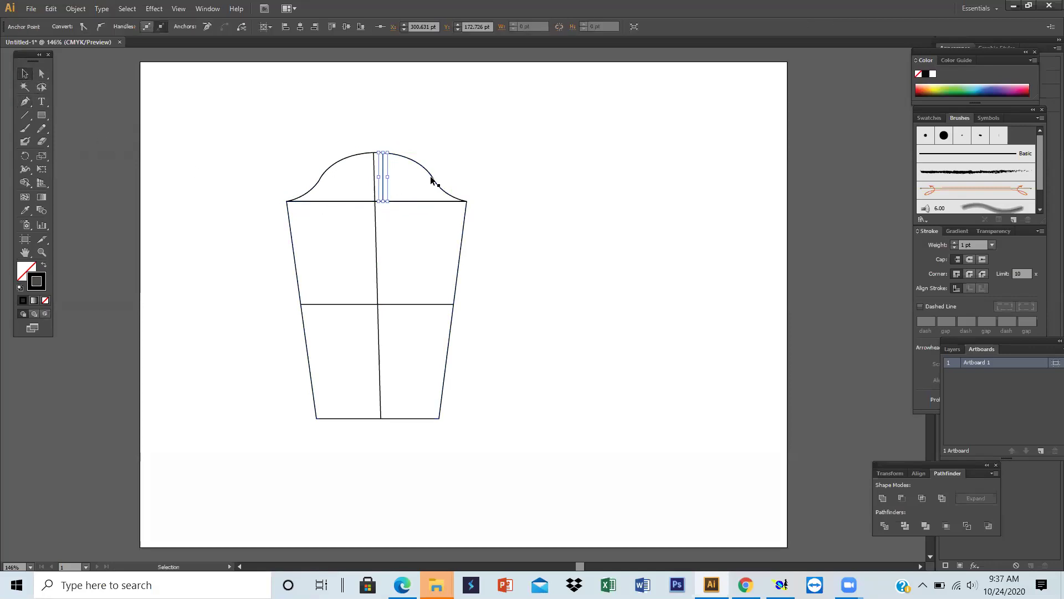
click(482, 211)
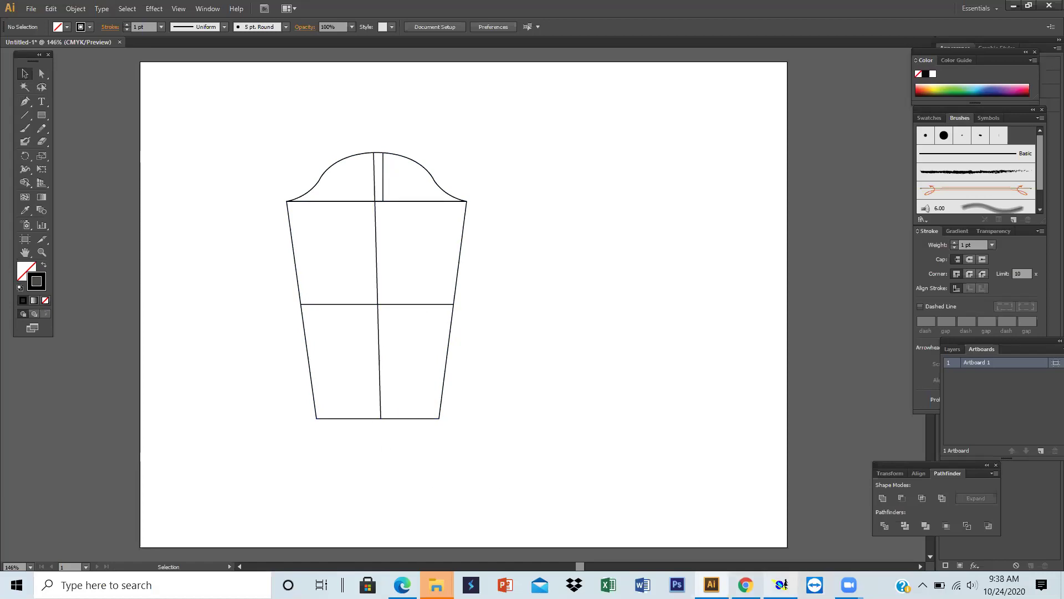
Compare the t-shirt spec's sleeve head height with the Illustrator sketch, and return to the sleeve sheet in Modaris
click(782, 585)
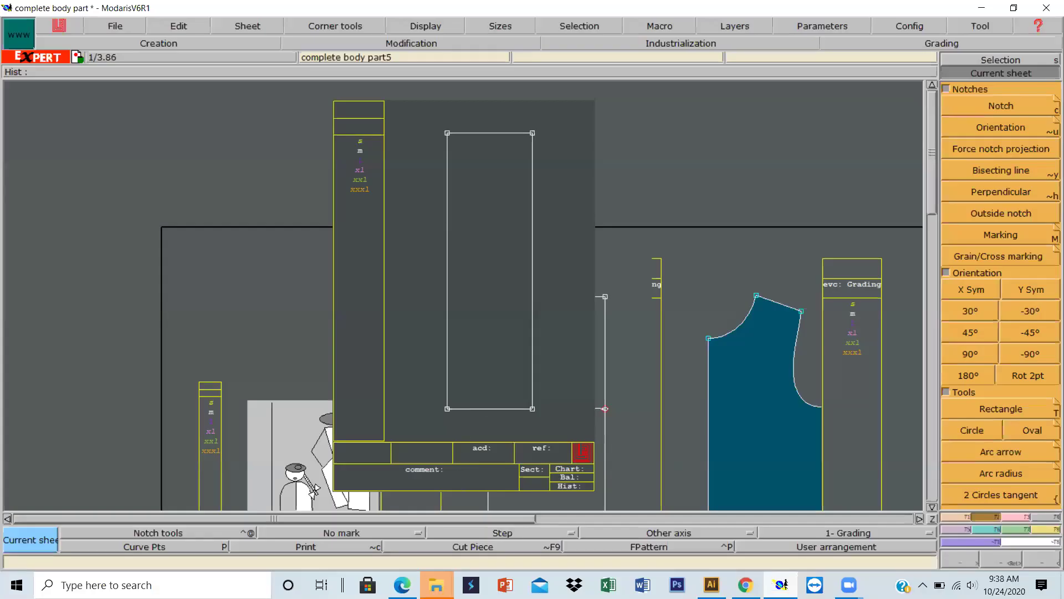
key(alt+Tab)
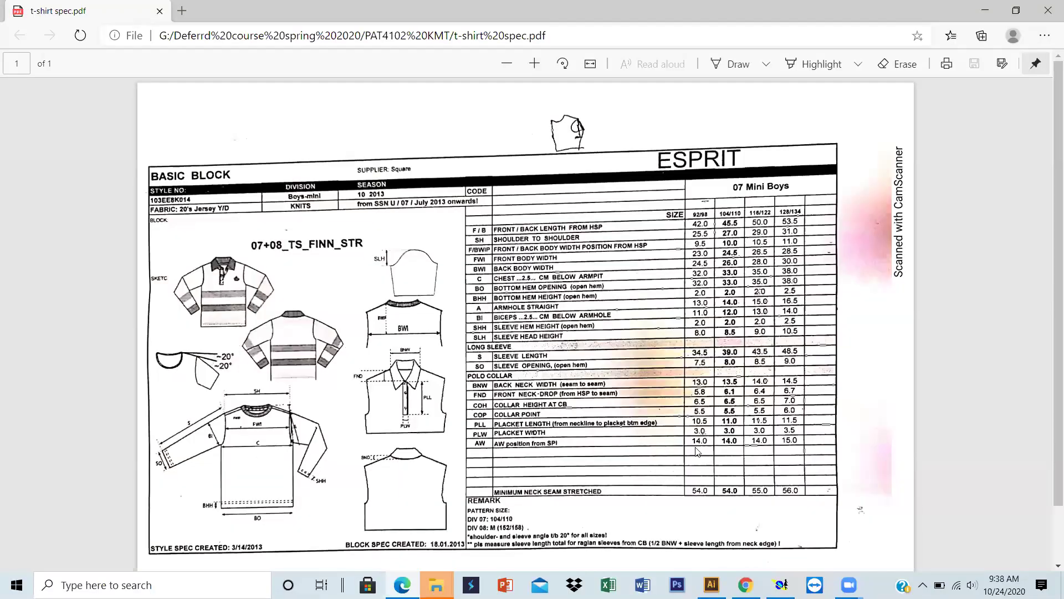
key(alt+Tab)
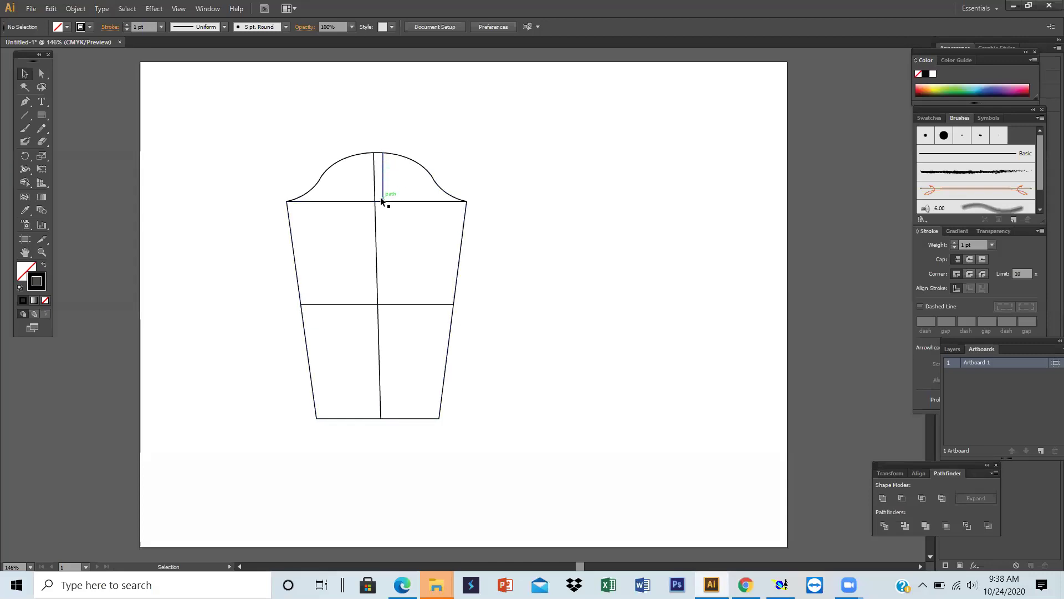
key(alt+Tab)
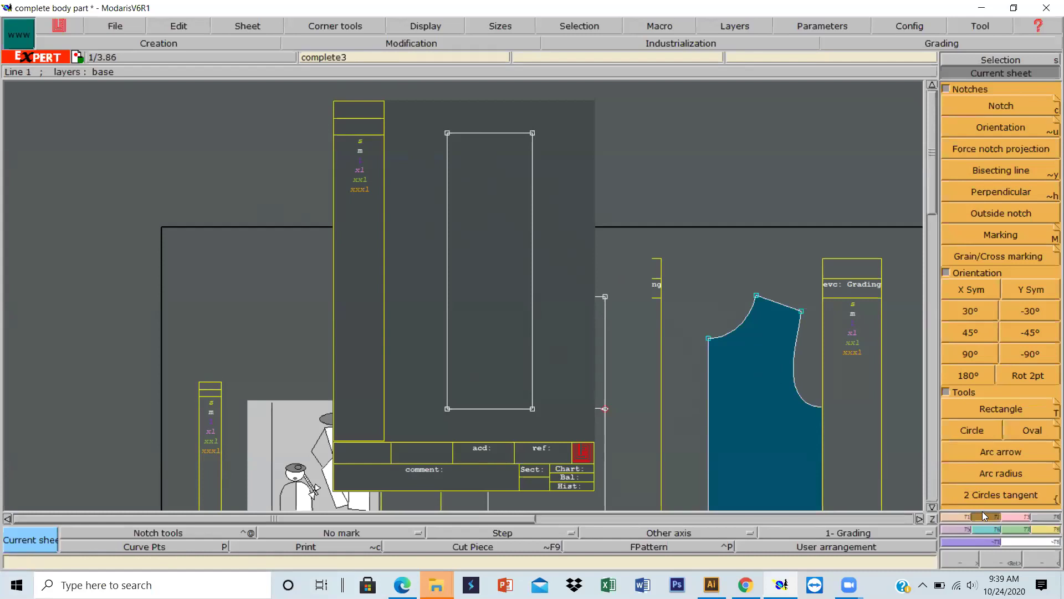
Create a parallel to the sleeve rectangle's upper edge, below it at the spec's 8.5 cm sleeve head height
click(961, 517)
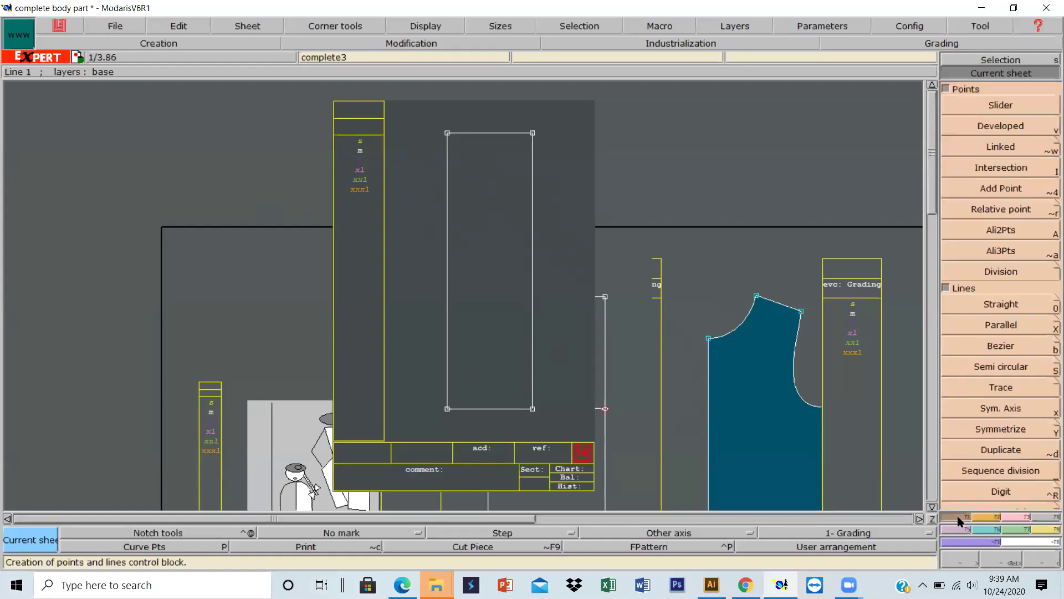
click(981, 322)
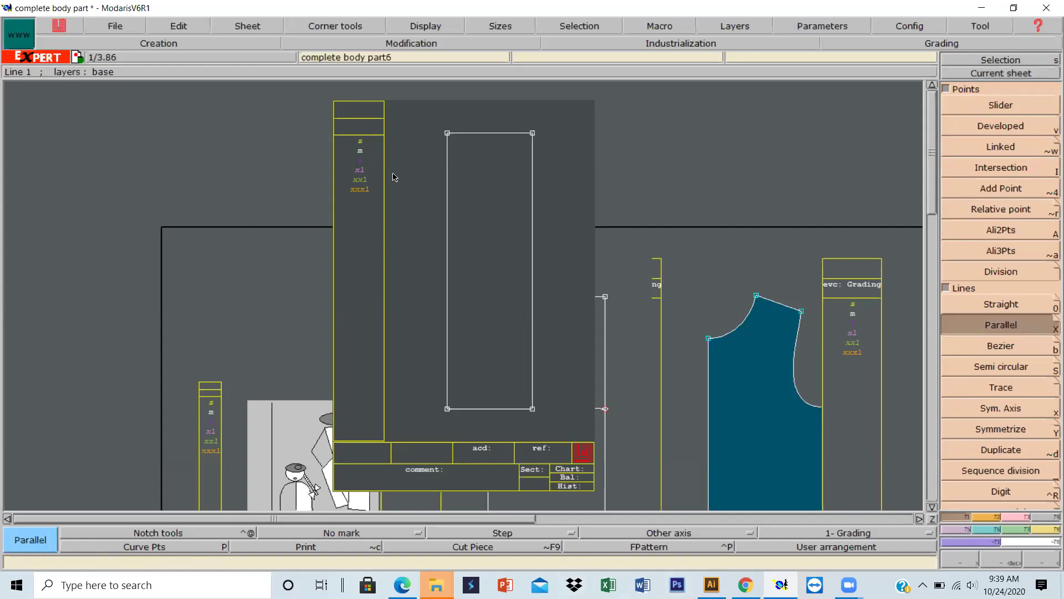
click(486, 135)
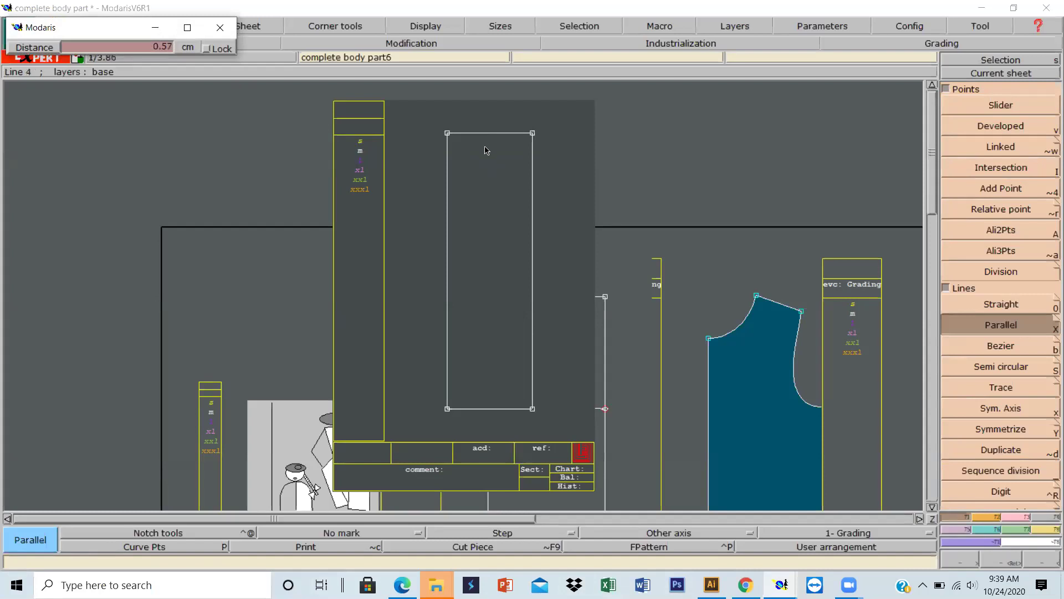
click(497, 168)
key(Down)
key(Return)
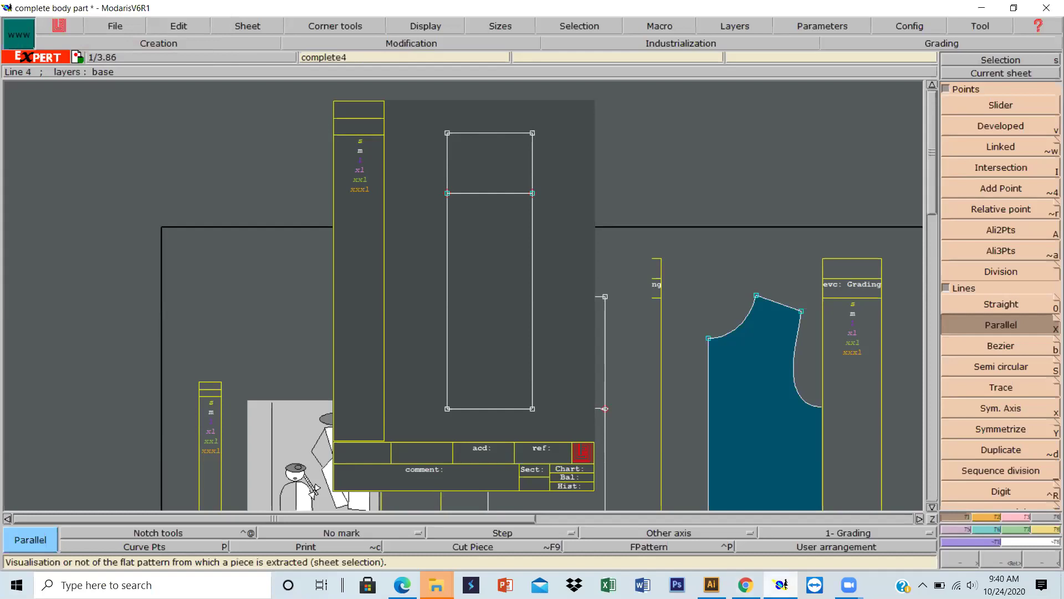
Look up the long sleeve's opening in the t-shirt spec and return to the sleeve rectangle in Modaris
mouse_move(781, 584)
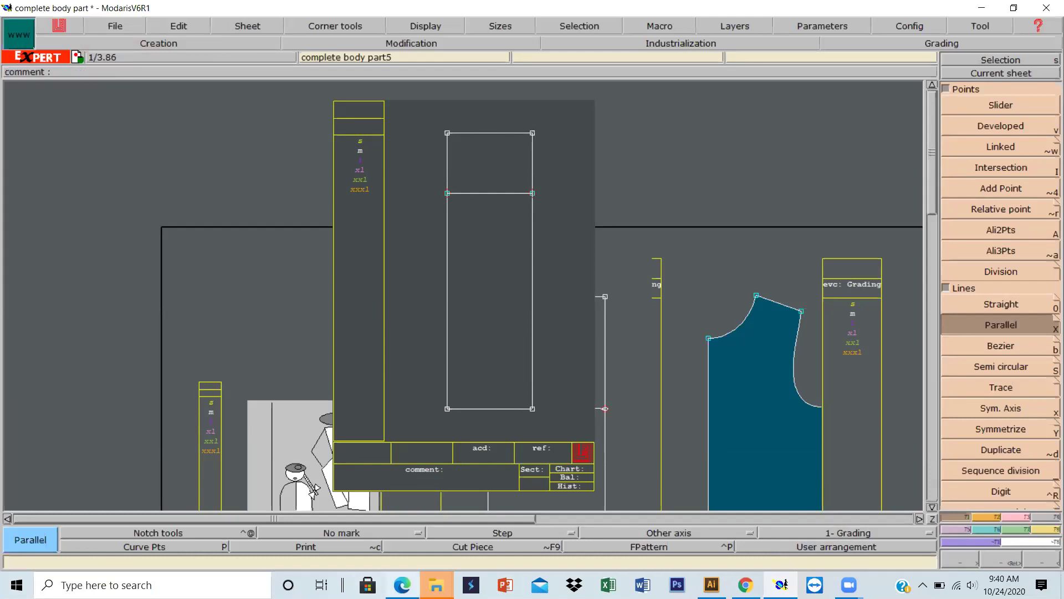
click(402, 584)
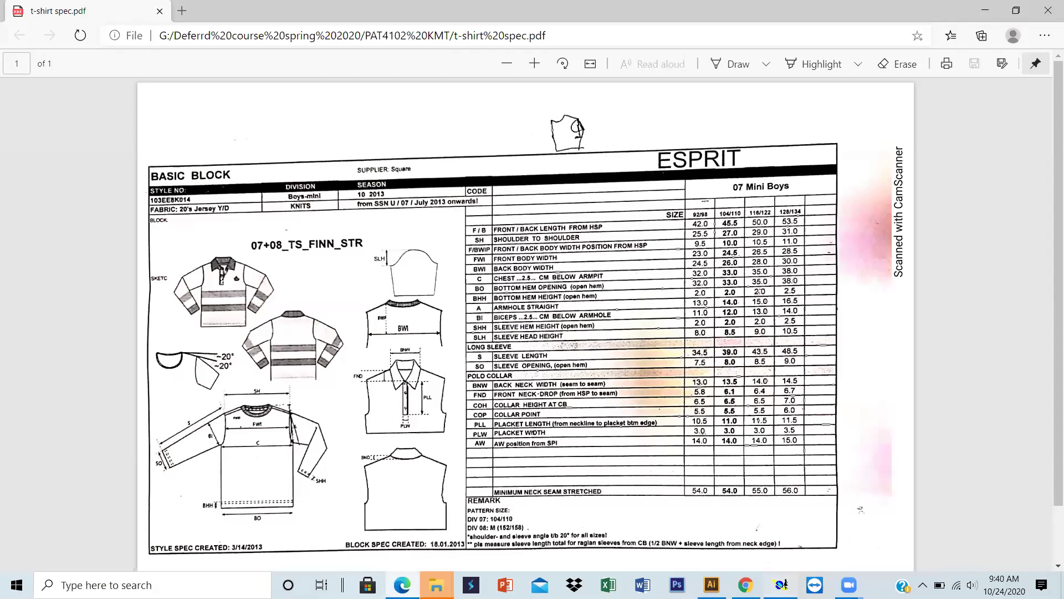
click(780, 585)
click(448, 410)
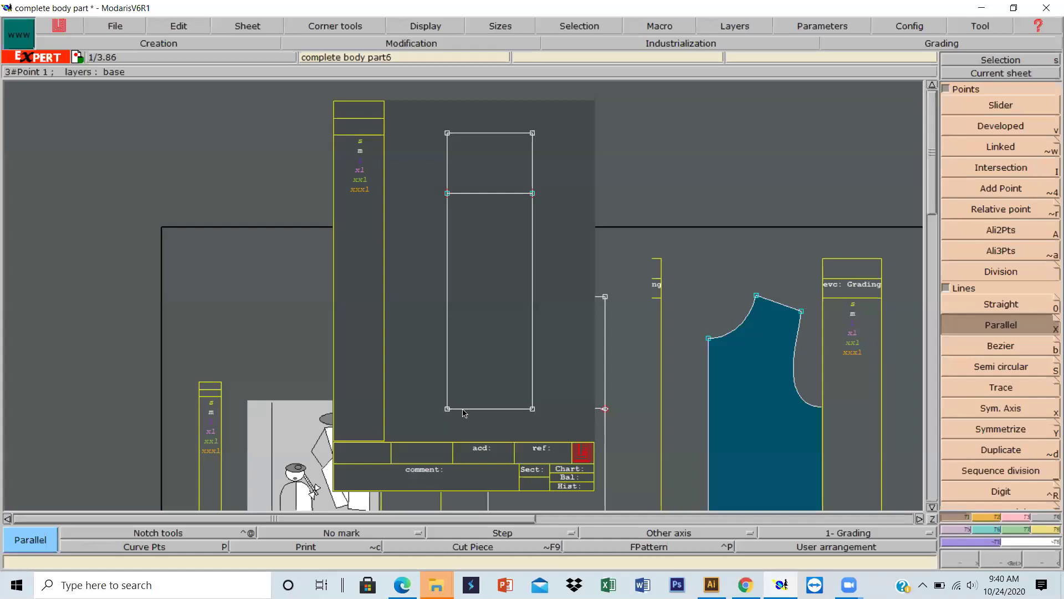
click(504, 409)
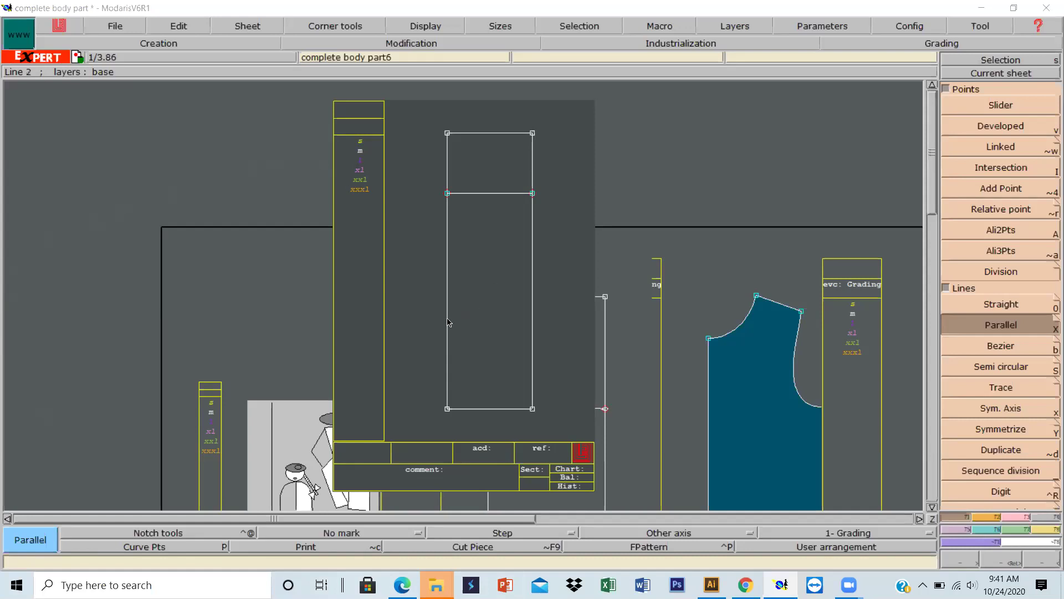
Place a developed point on the rectangle's lower edge, 8.0 cm from its left corner, for the sleeve opening
click(980, 125)
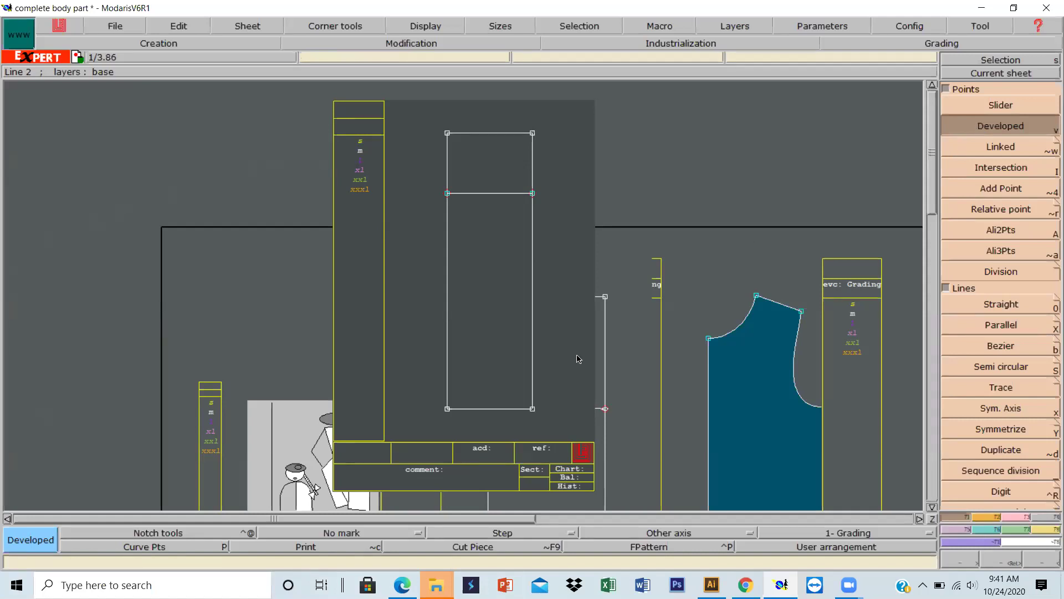
click(447, 409)
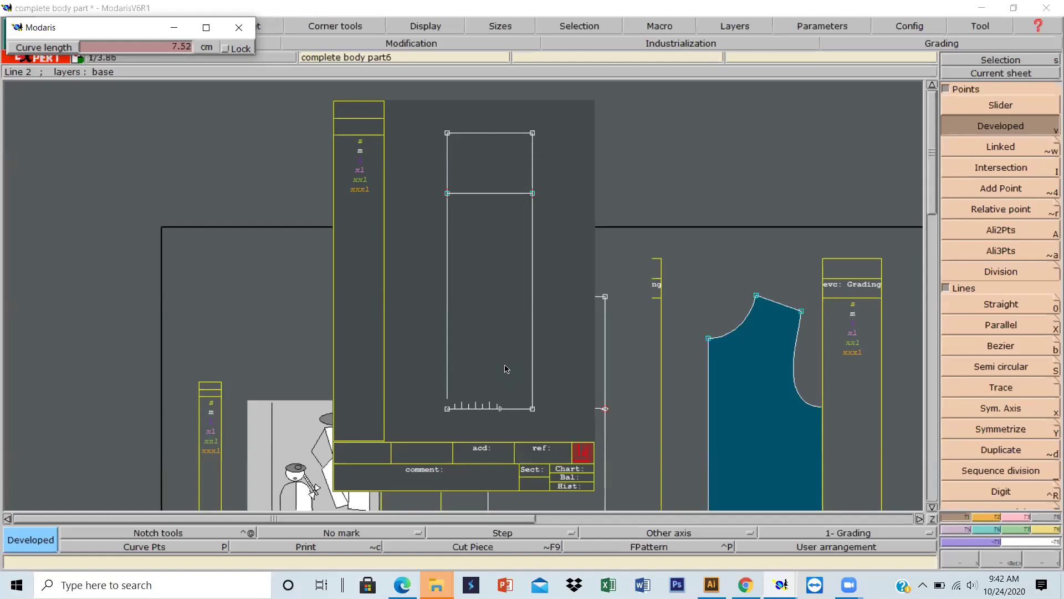
key(Down)
click(505, 409)
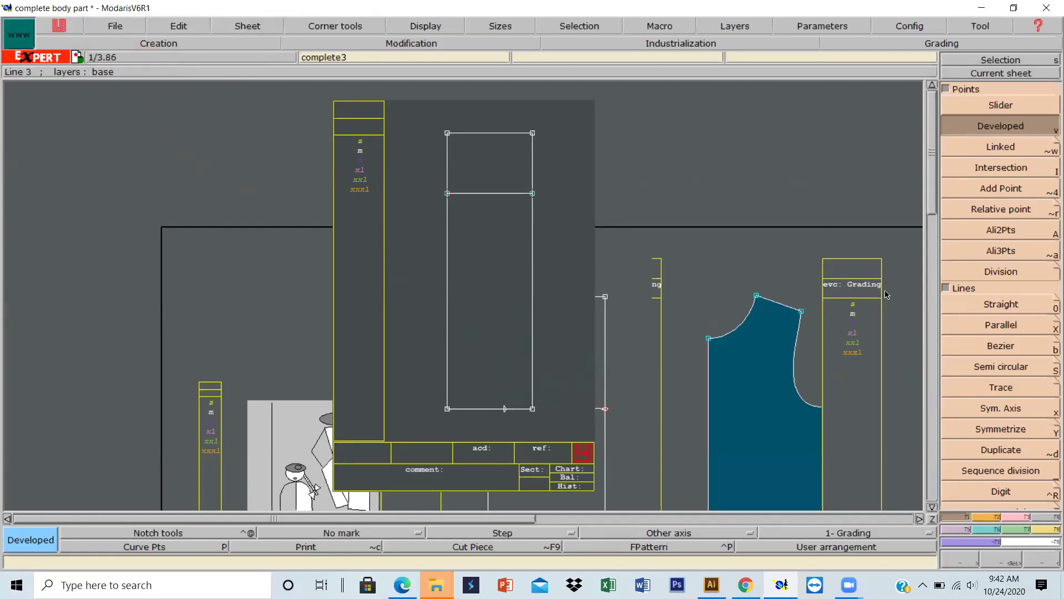
Draw a straight underarm seam from the right end of the sleeve-head line to the sleeve-opening point on the lower edge
click(986, 305)
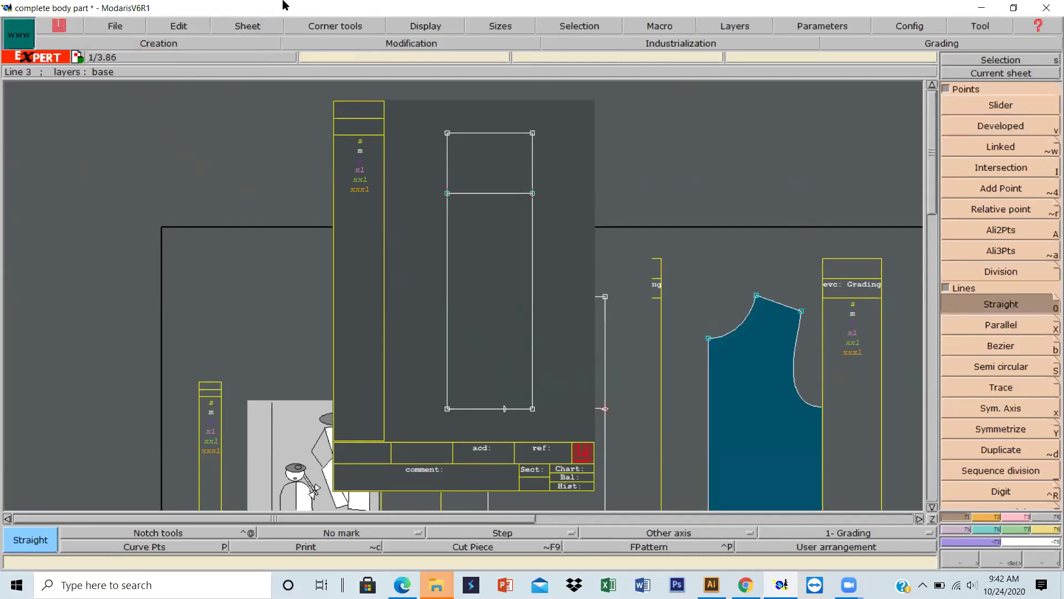
click(533, 194)
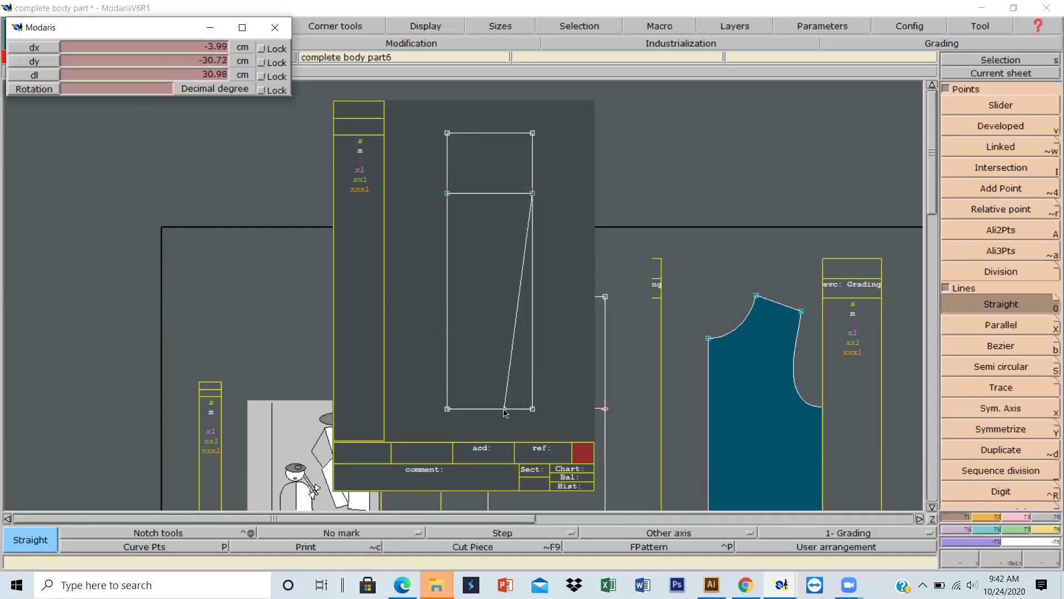
click(505, 410)
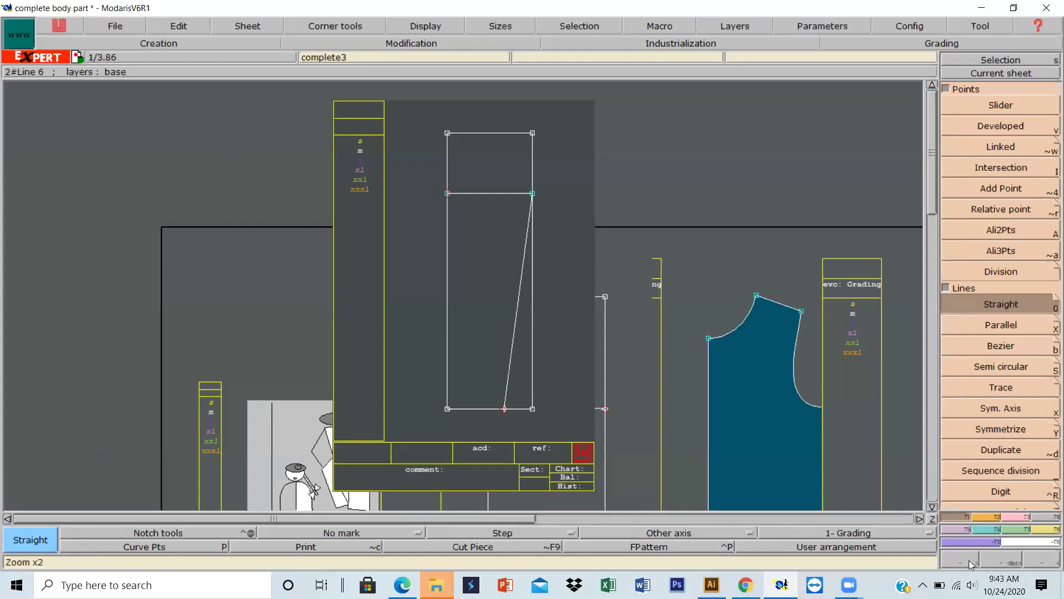
Draw a straight diagonal across the sleeve-head area, from the rectangle's upper left corner to the right end of the sleeve-head line
click(998, 560)
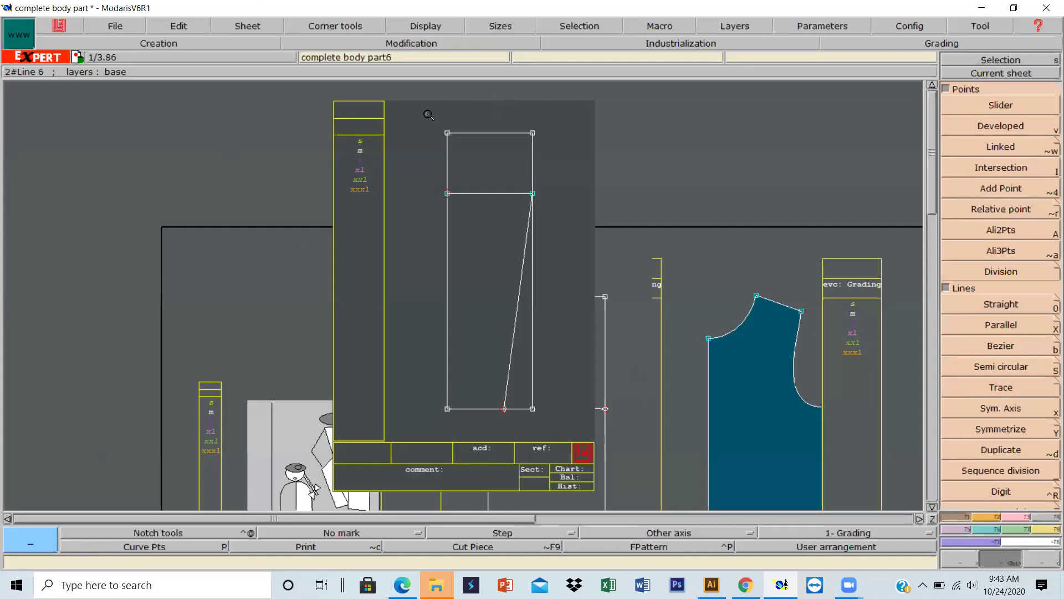
drag(423, 115, 557, 203)
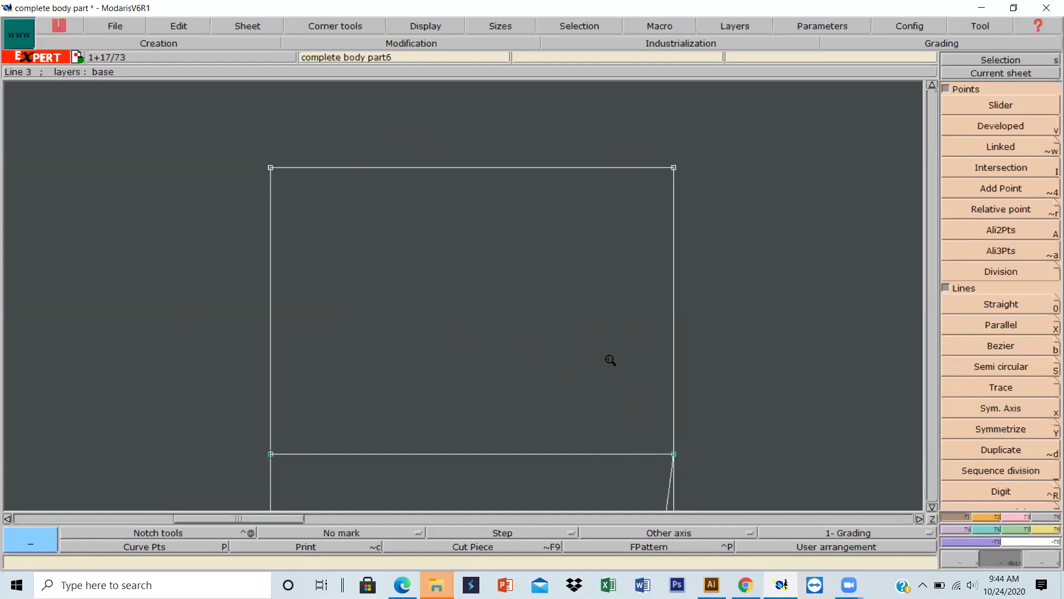
click(998, 306)
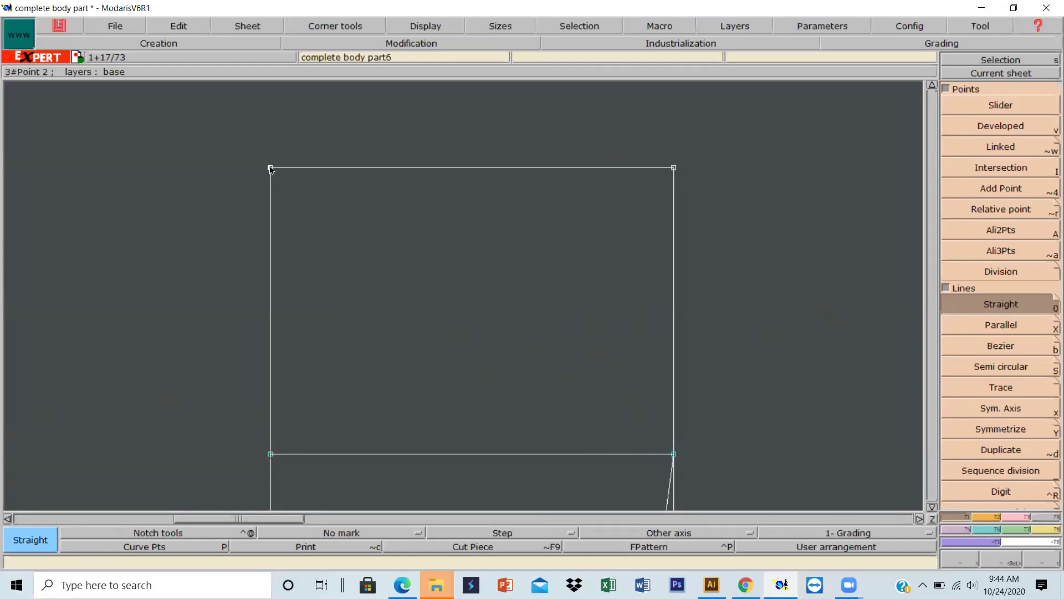
click(270, 168)
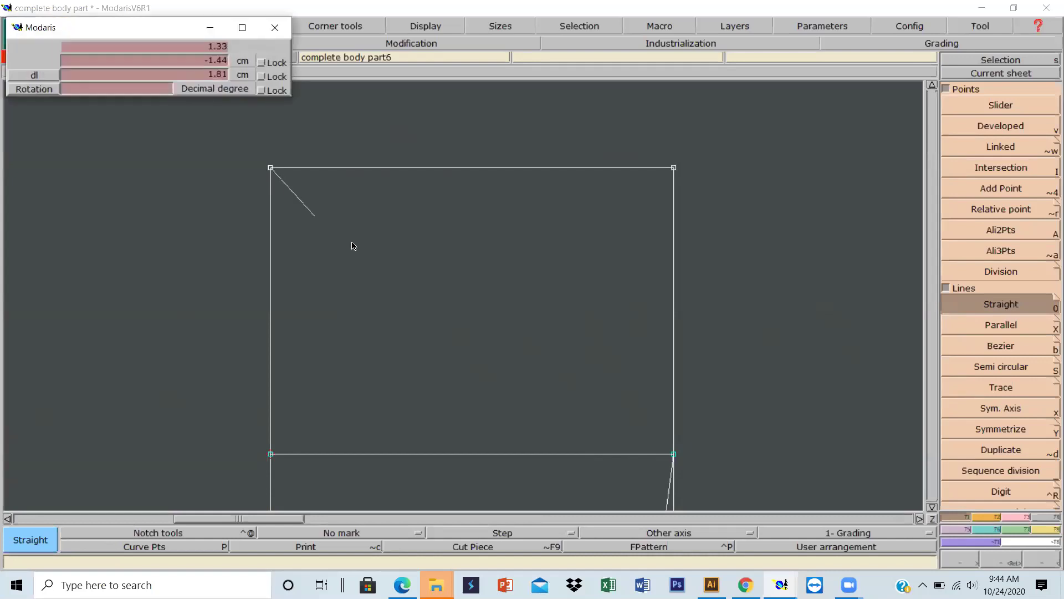
click(674, 455)
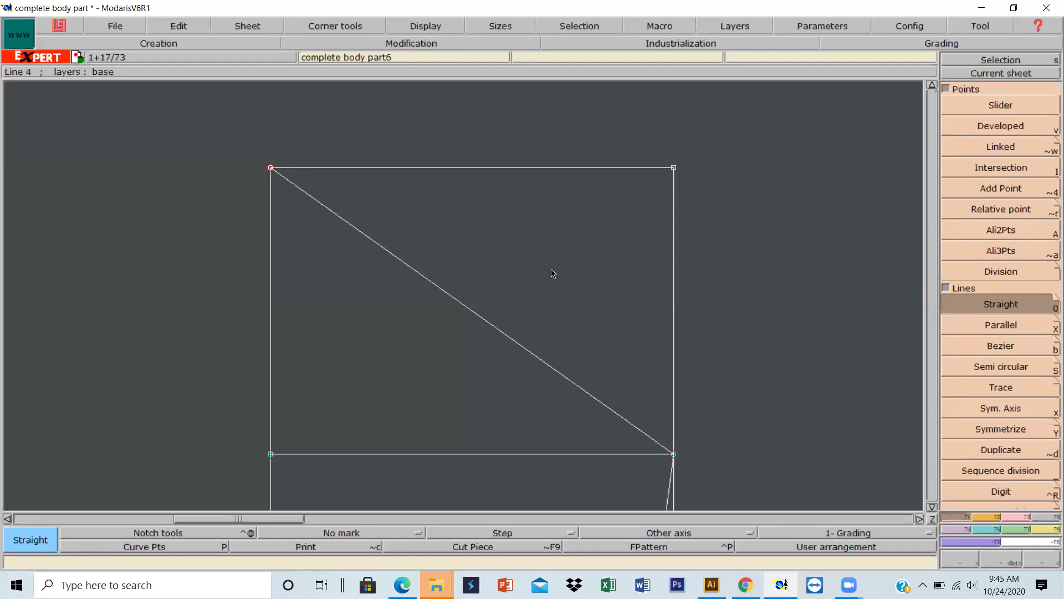
Divide the sleeve-head diagonal into 4 equal parts with division points
click(996, 266)
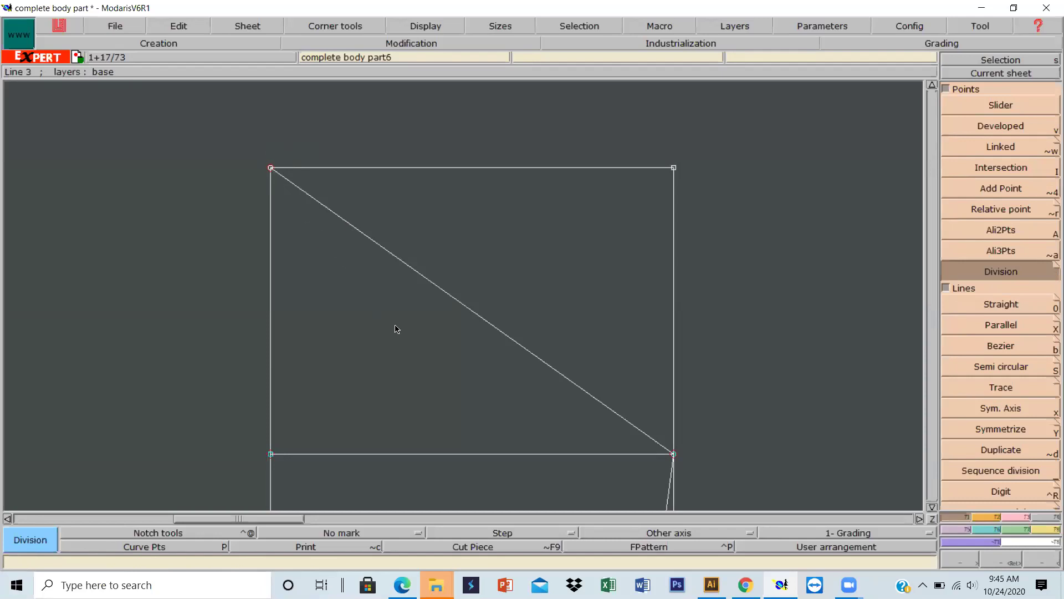
click(674, 453)
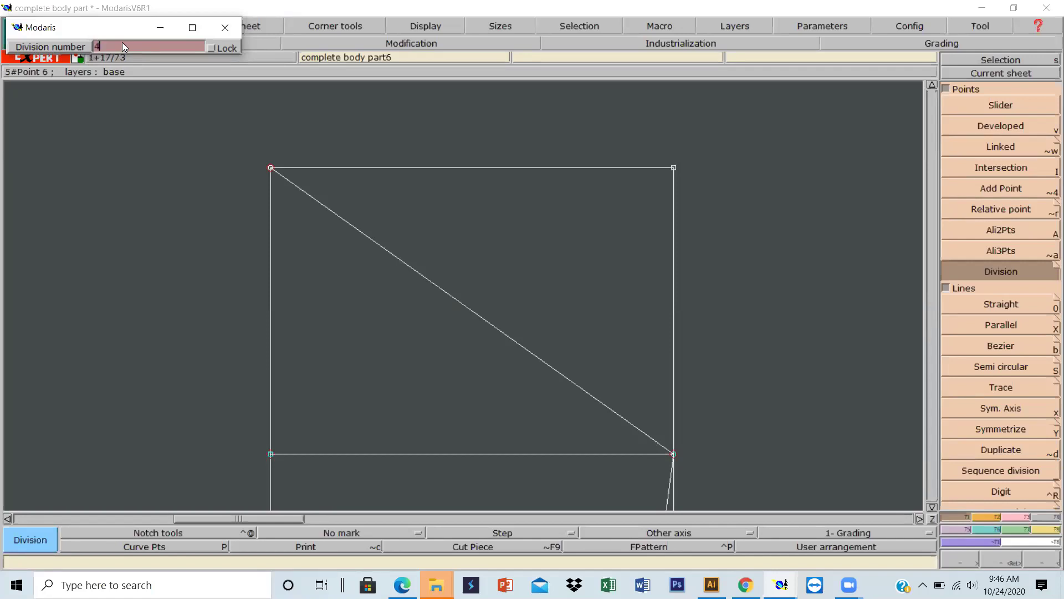
key(Return)
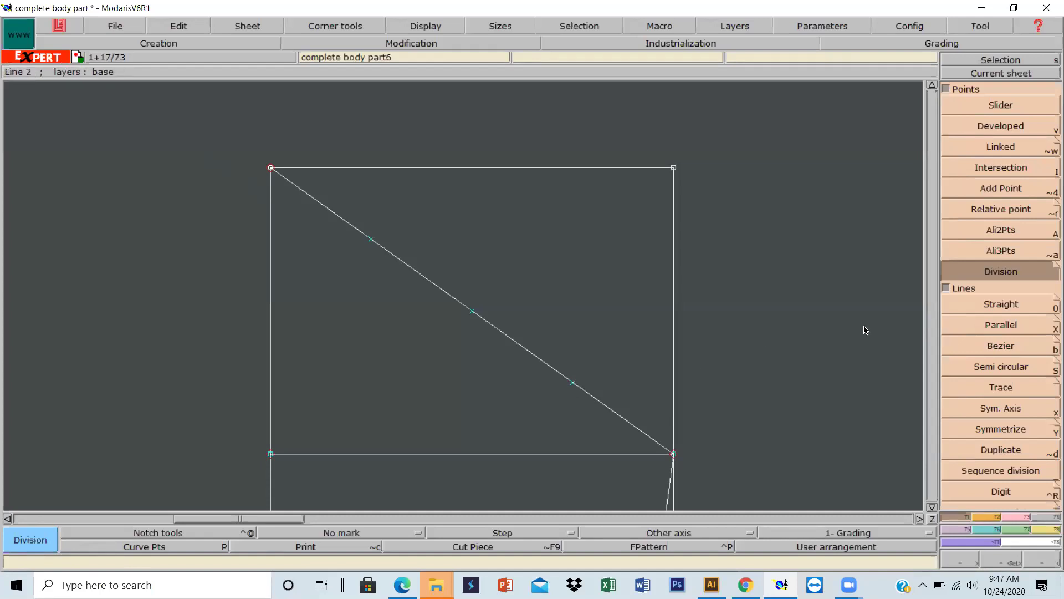
Try a 2 cm straight line rising outward from the diagonal's uppermost division point, and undo it
click(998, 302)
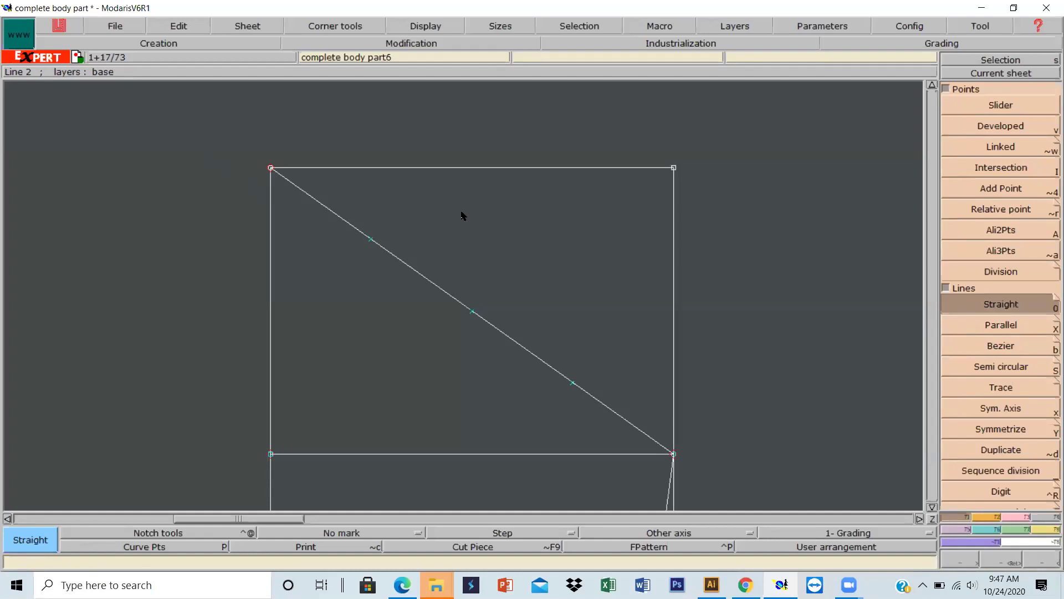
click(370, 239)
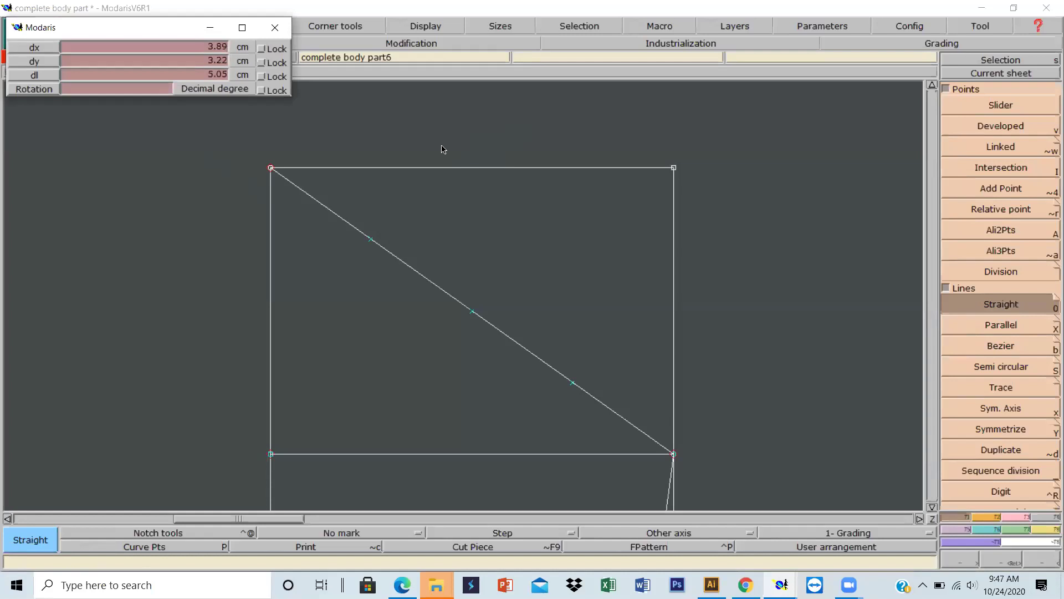
click(281, 127)
key(Down)
click(118, 74)
text(2)
key(Return)
click(395, 216)
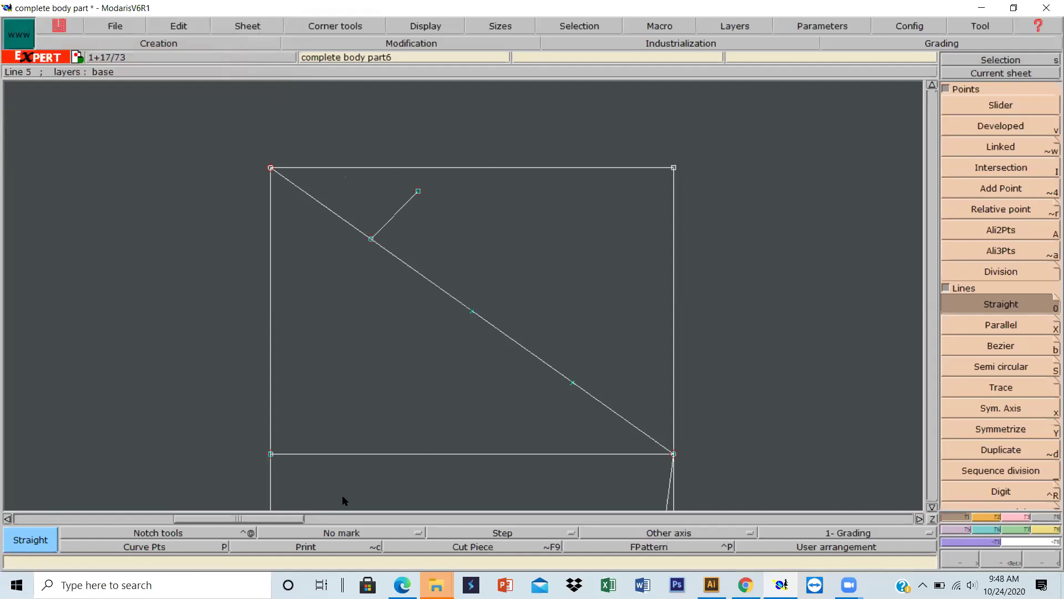
key(ctrl+z)
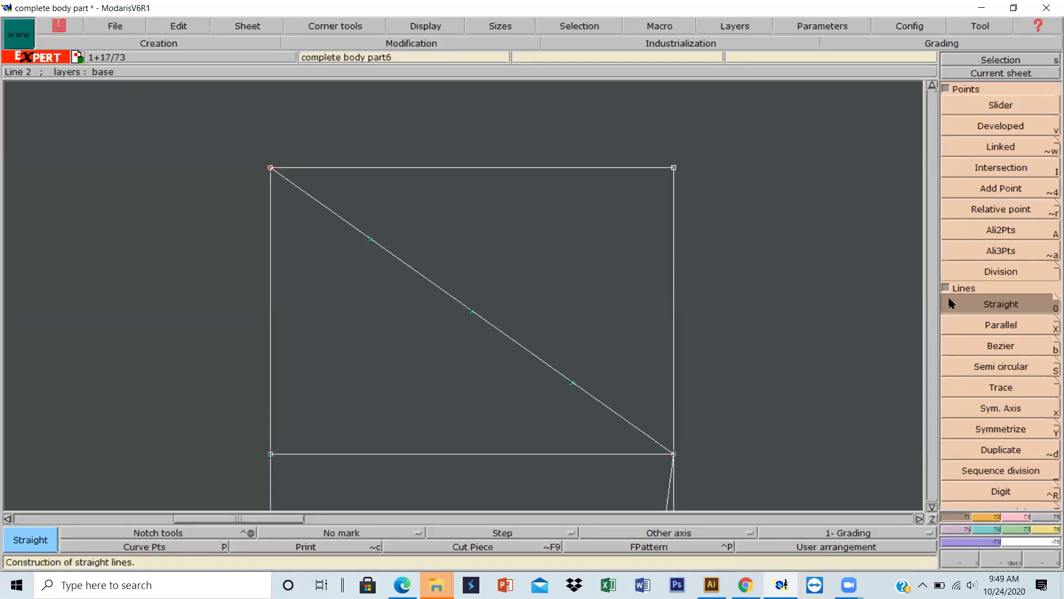
Draw a 1.5 cm straight guide line outward from the diagonal's uppermost division point, perpendicular to the diagonal
click(371, 240)
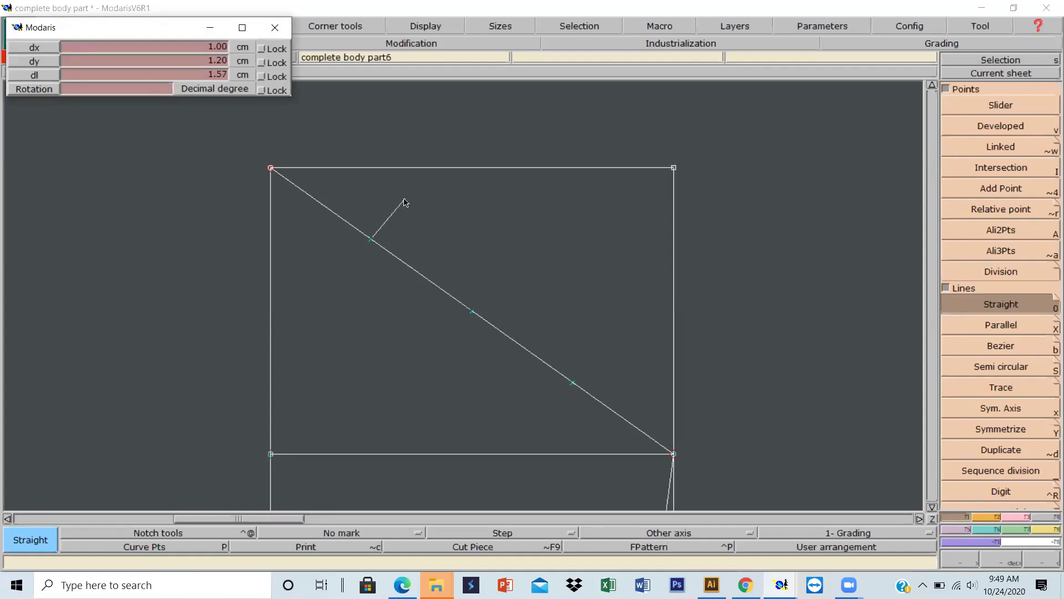
key(Down)
click(119, 77)
text(1.5)
key(Return)
click(389, 217)
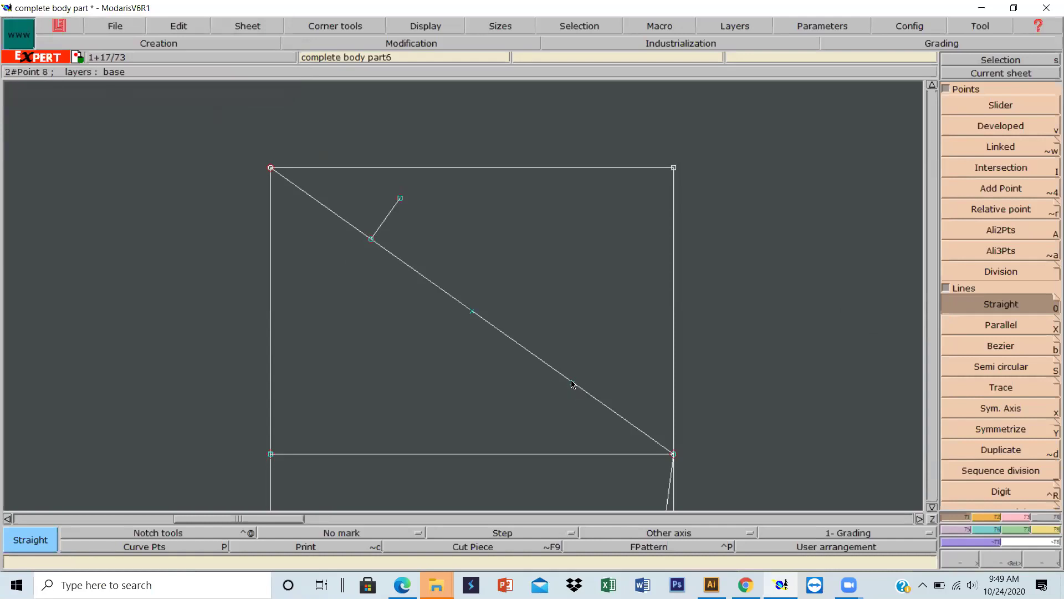
Draw a 0.75 cm straight guide line inward from the diagonal's lowest division point, perpendicular to the diagonal
click(573, 383)
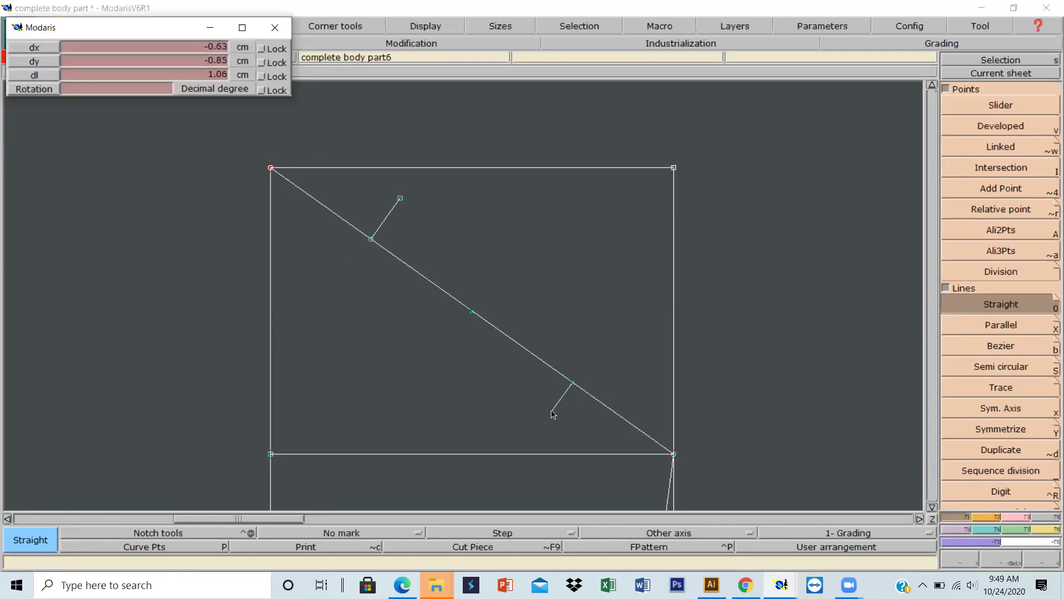
key(Down)
click(103, 74)
text(0.75)
click(550, 417)
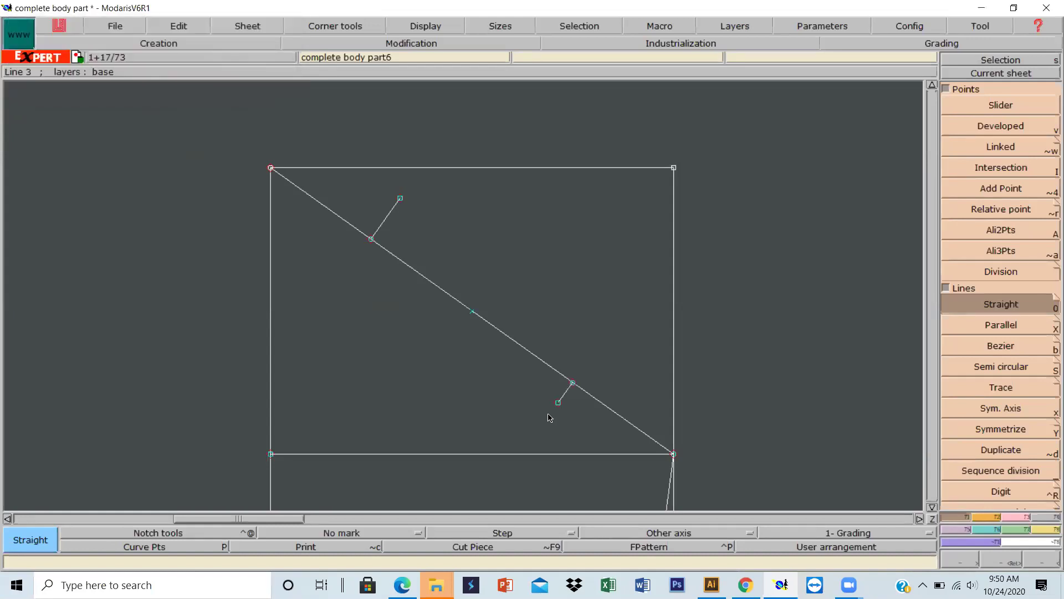
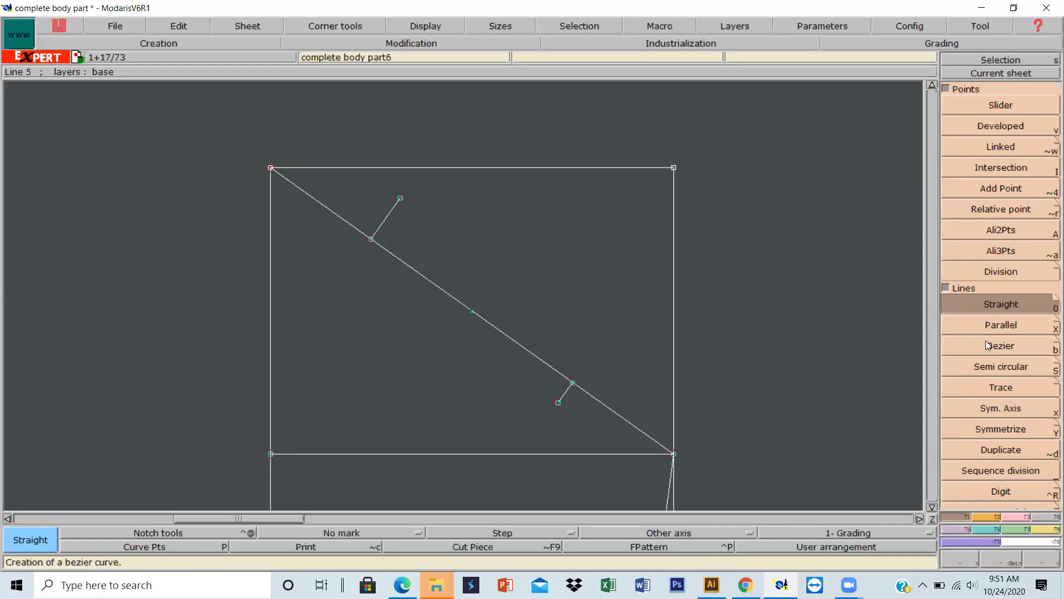
Try a Bezier sleeve-head curve from the rectangle's upper left corner through the ends of both guide lines, and undo it
click(987, 344)
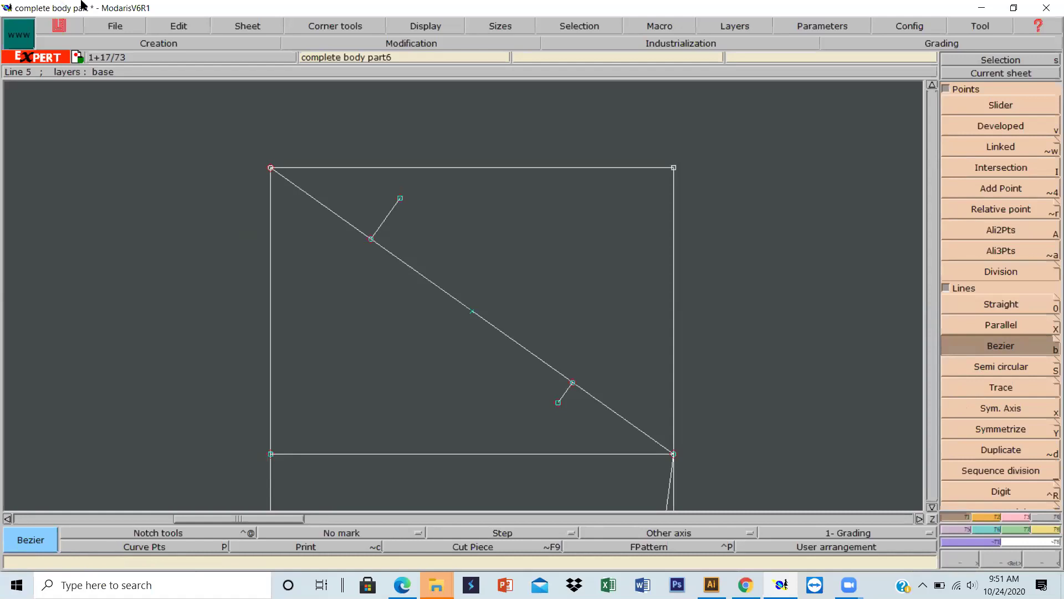
click(271, 168)
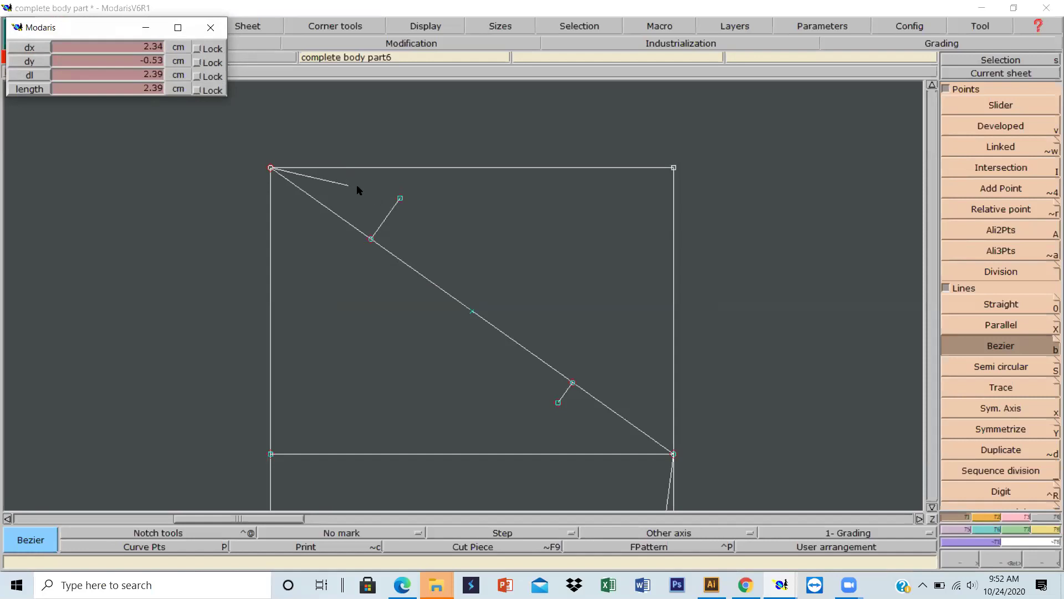
click(346, 180)
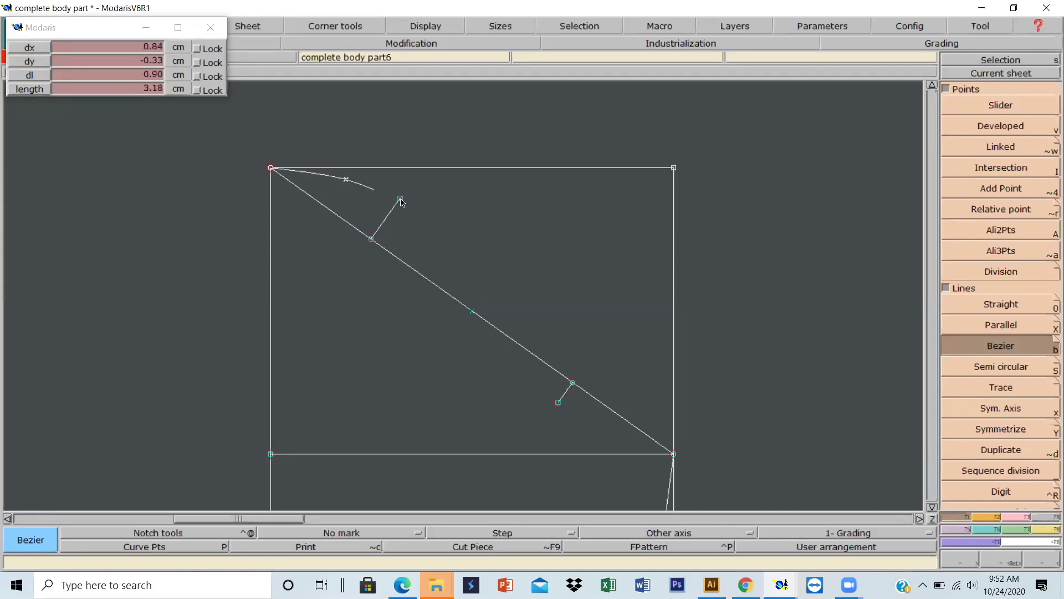
click(400, 199)
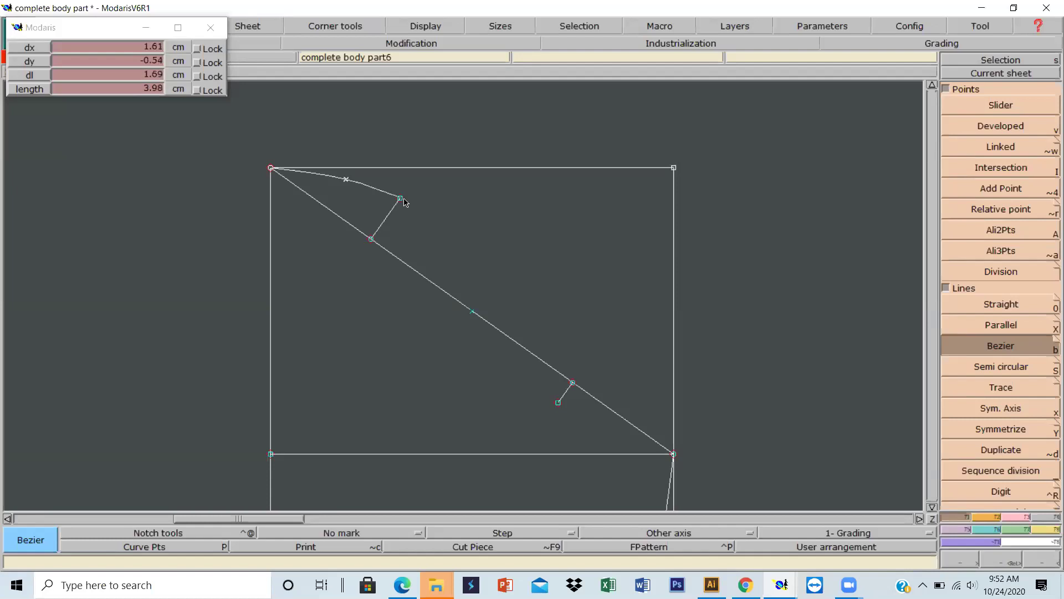
click(457, 243)
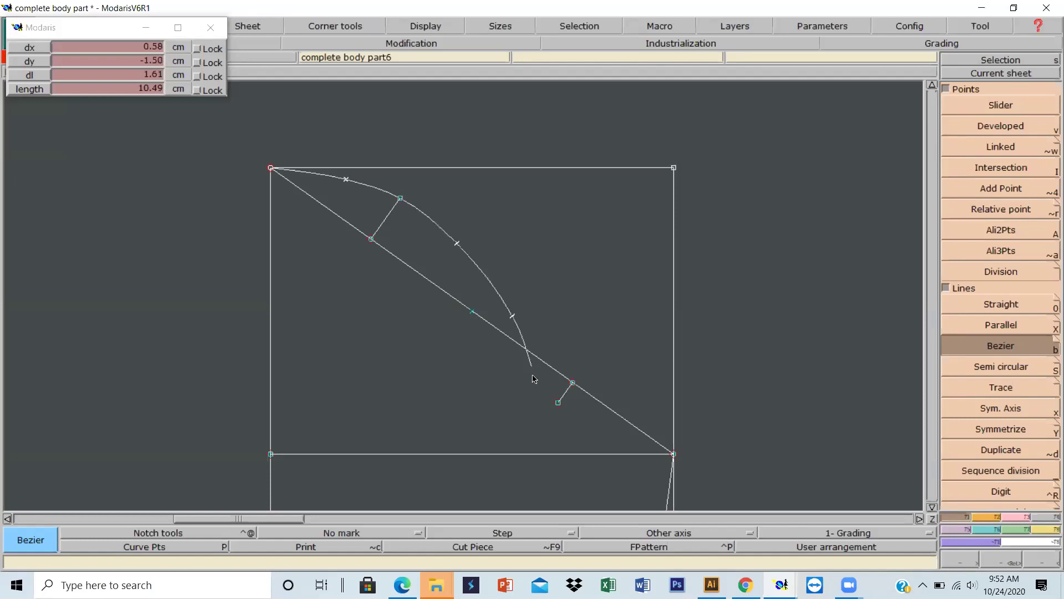
click(558, 403)
key(ctrl+z)
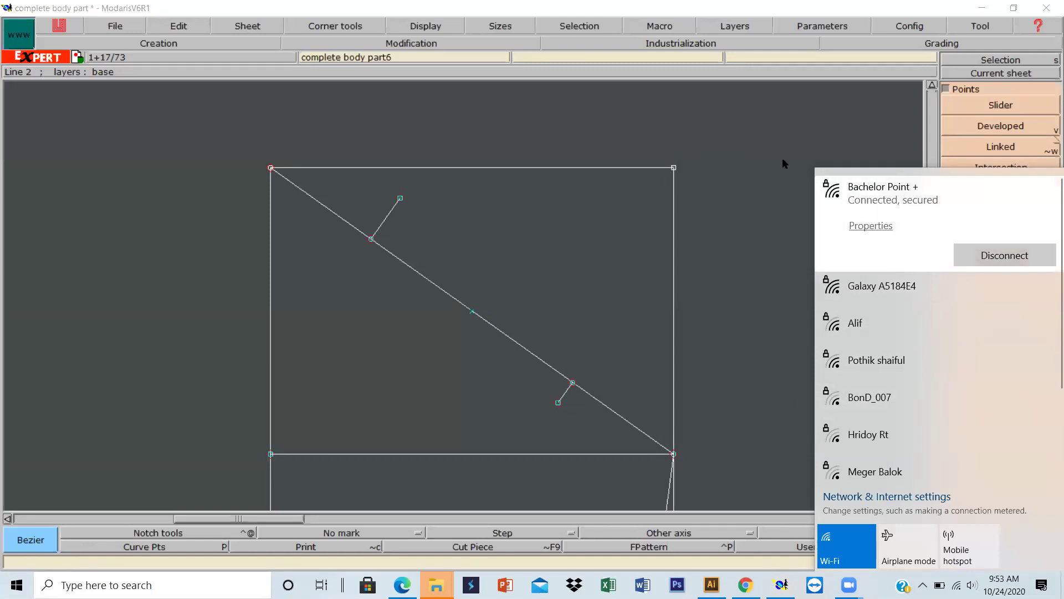
click(769, 143)
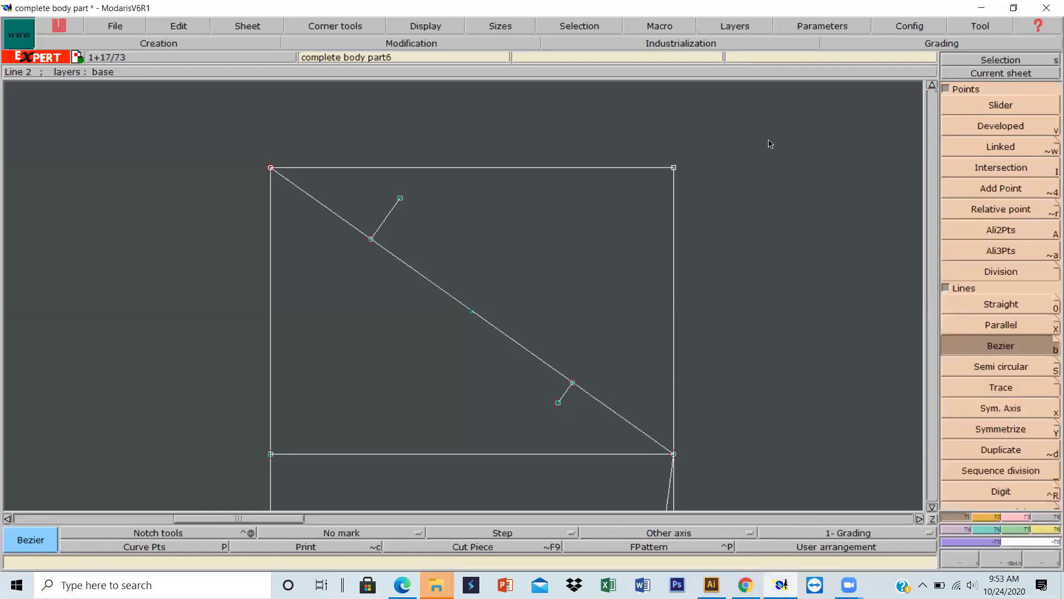
click(769, 140)
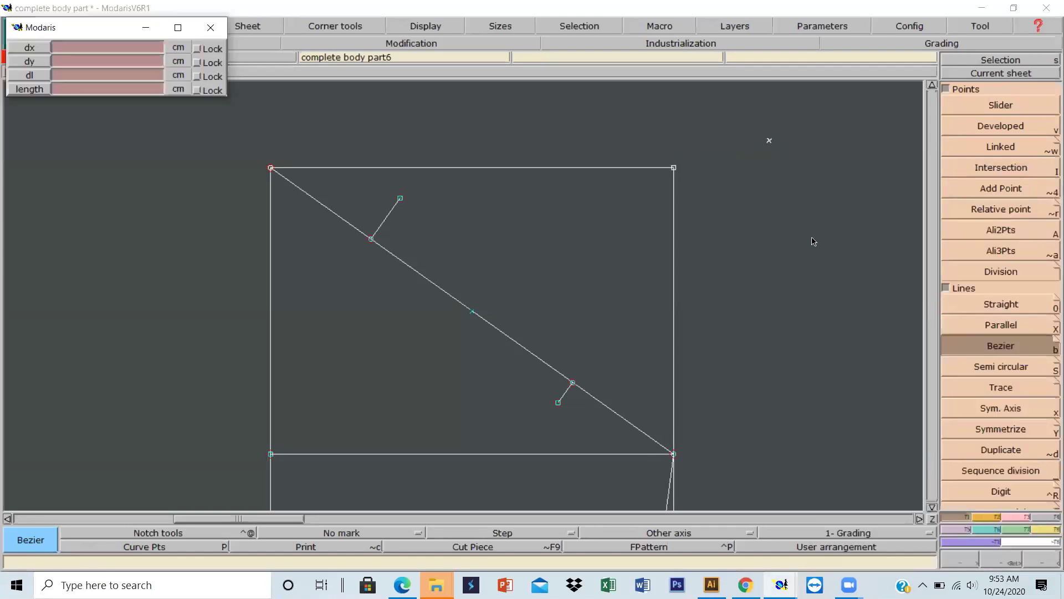
key(Escape)
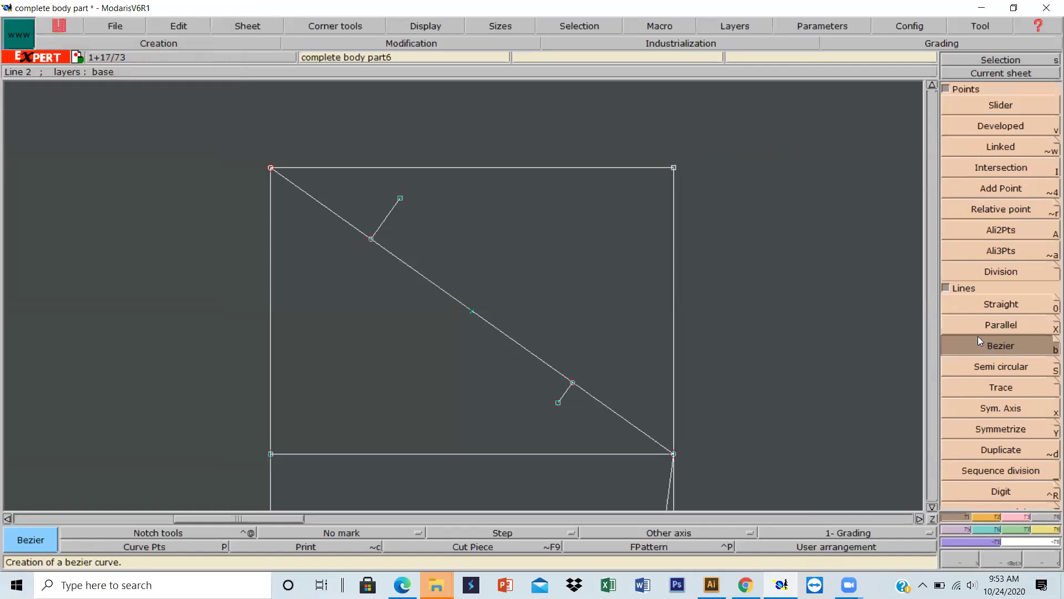
Draw a Bezier sleeve-head curve from the rectangle's upper left corner through both guide-line ends to the right end of the sleeve-head line
click(271, 168)
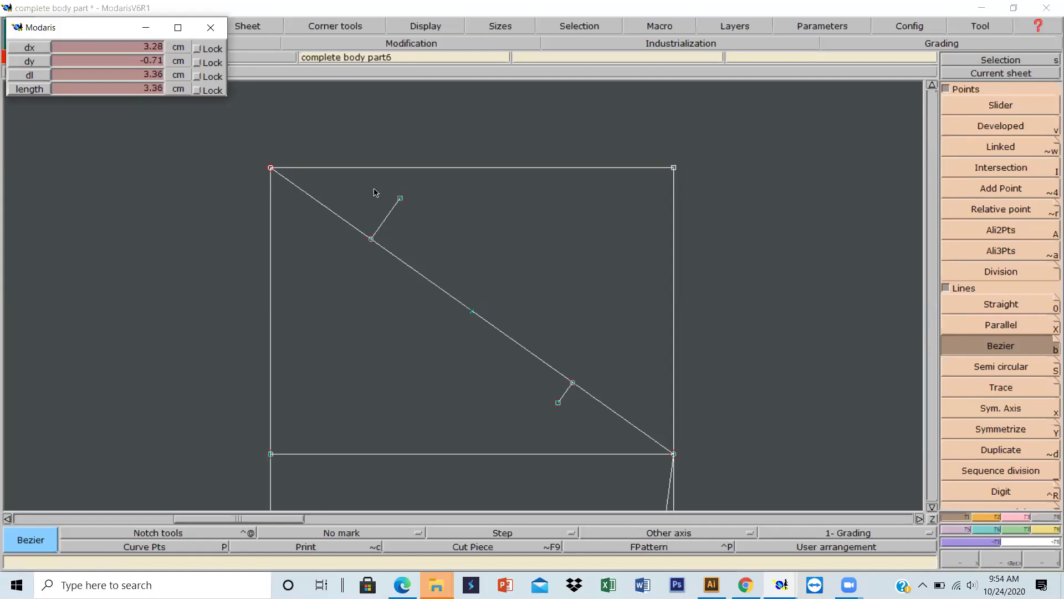
click(346, 180)
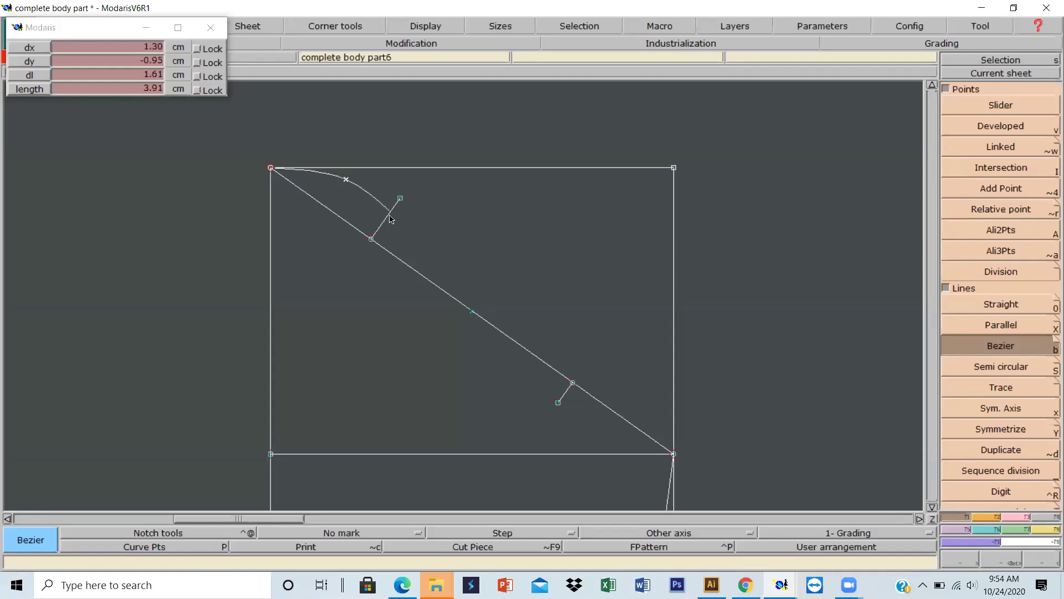
click(452, 236)
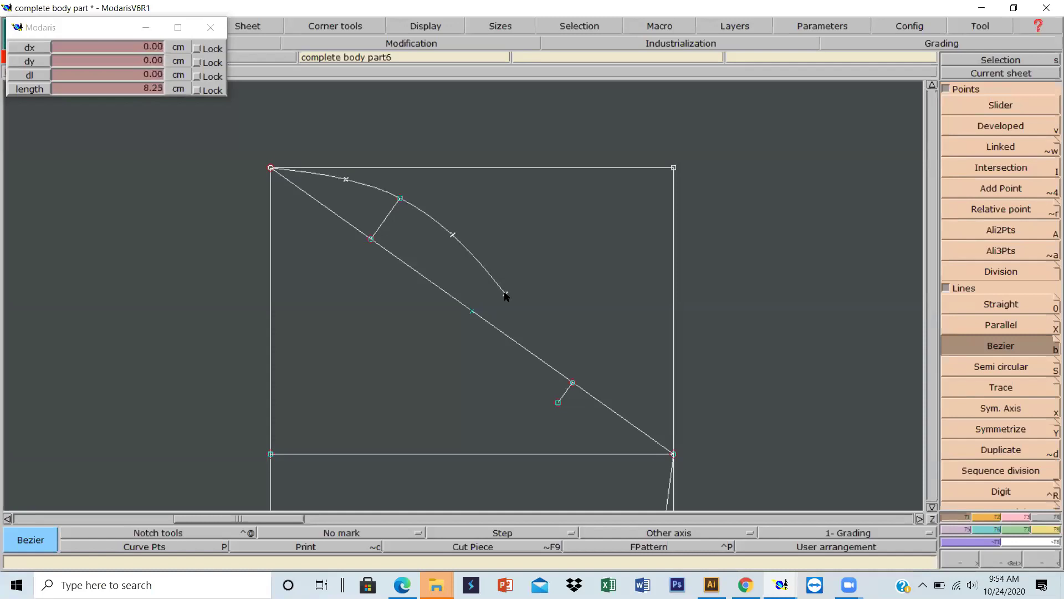
click(516, 369)
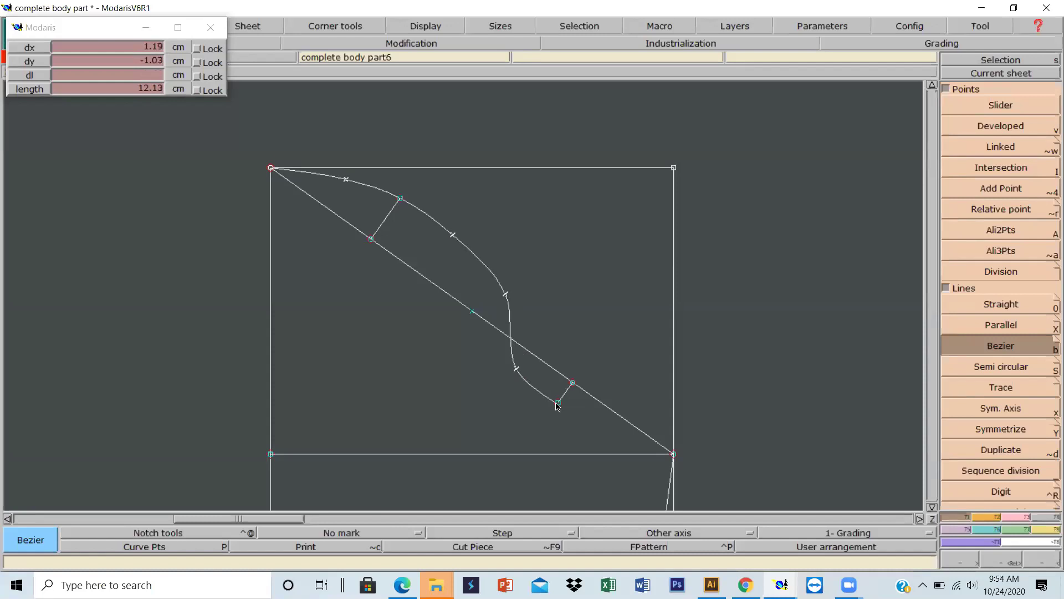
click(558, 403)
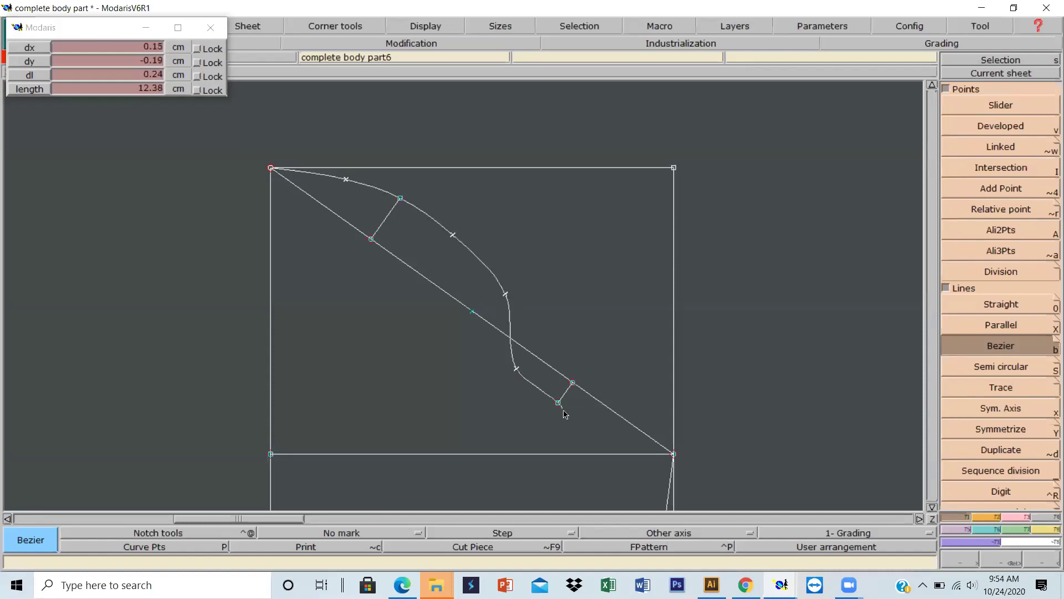
click(604, 425)
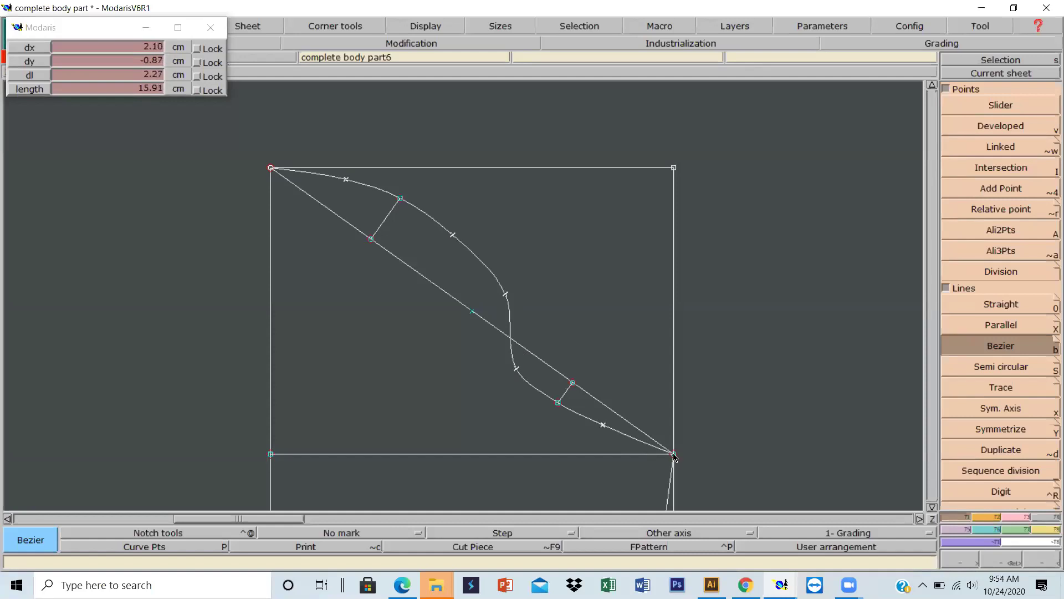
click(673, 454)
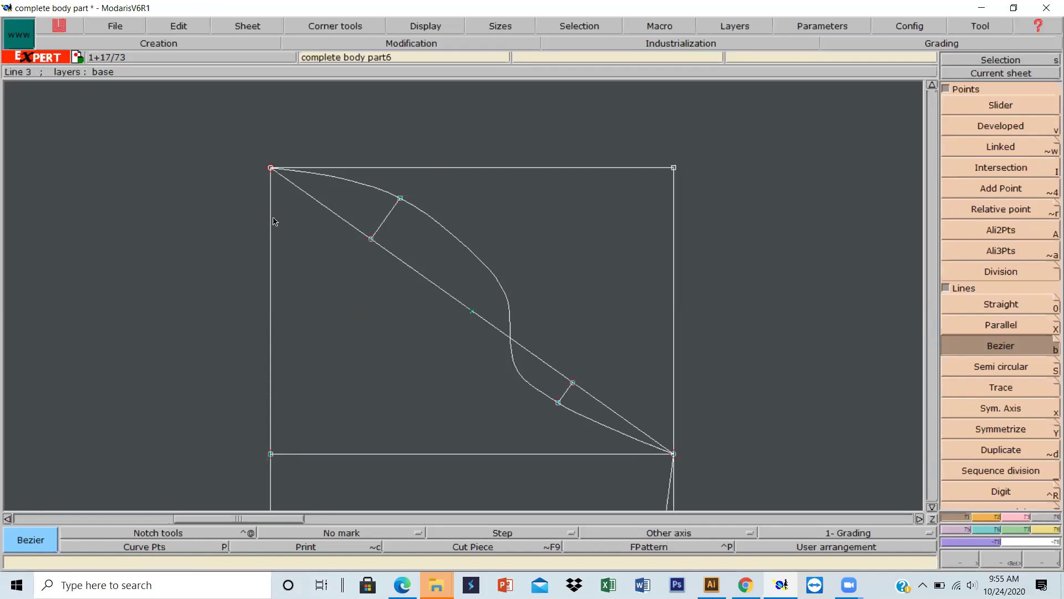
Display the curve points and reshape the sleeve-head curve's first point slightly upward to round the cap near the upper left corner
click(156, 547)
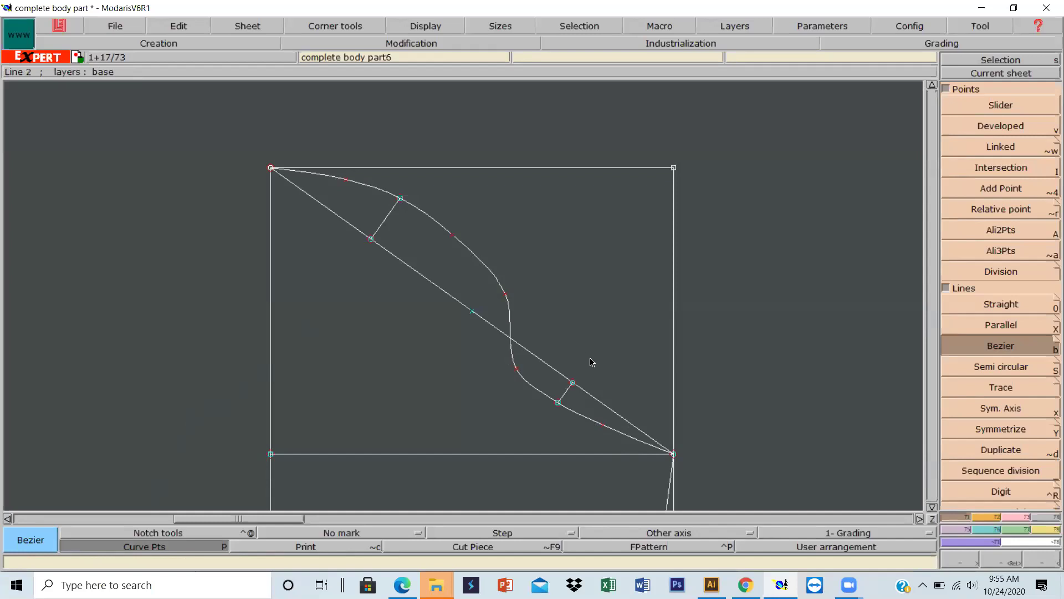
click(1018, 516)
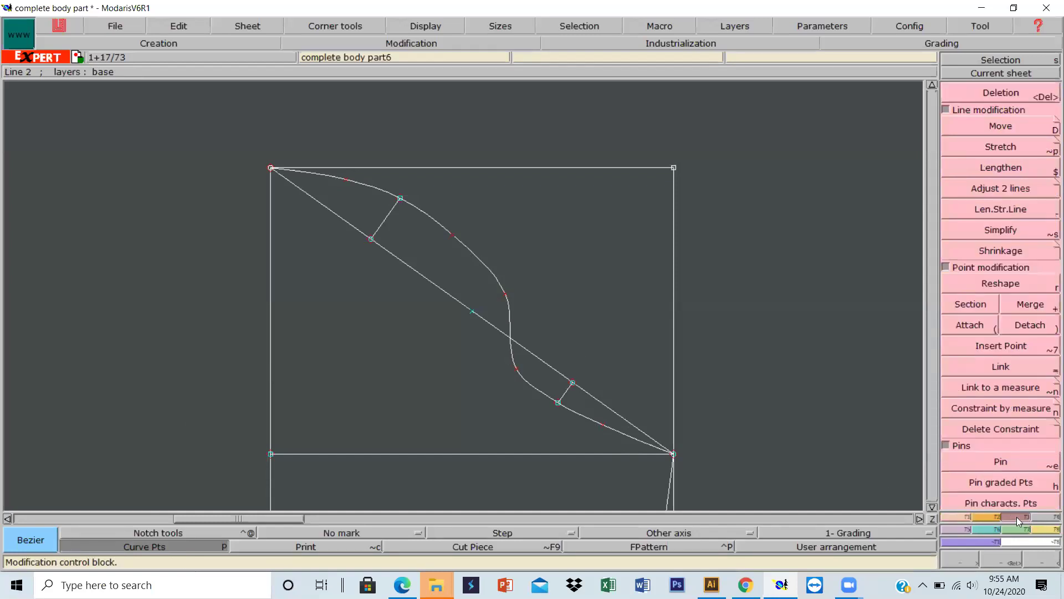
click(988, 283)
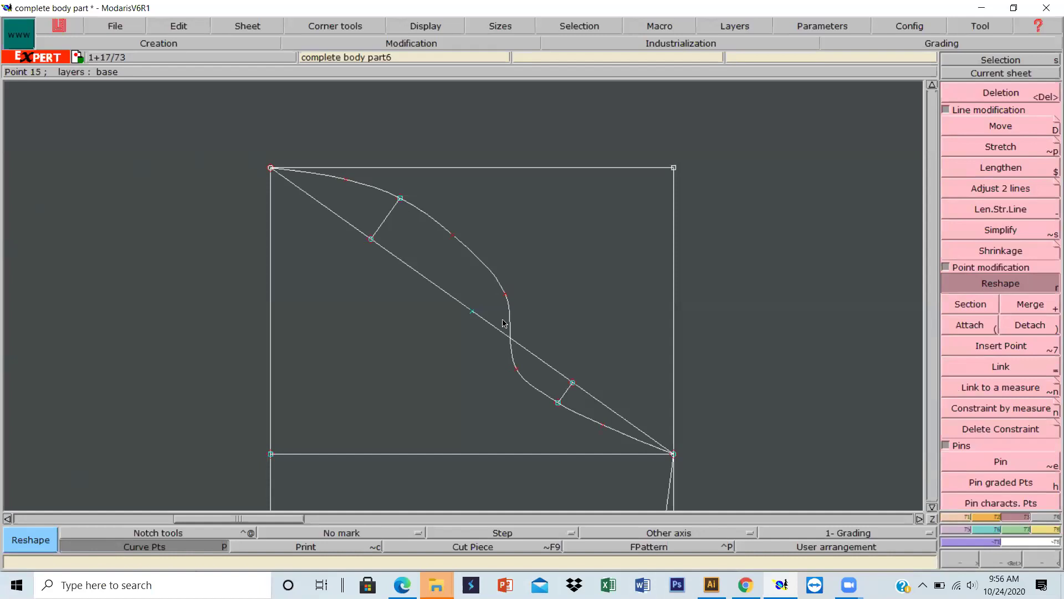
click(346, 183)
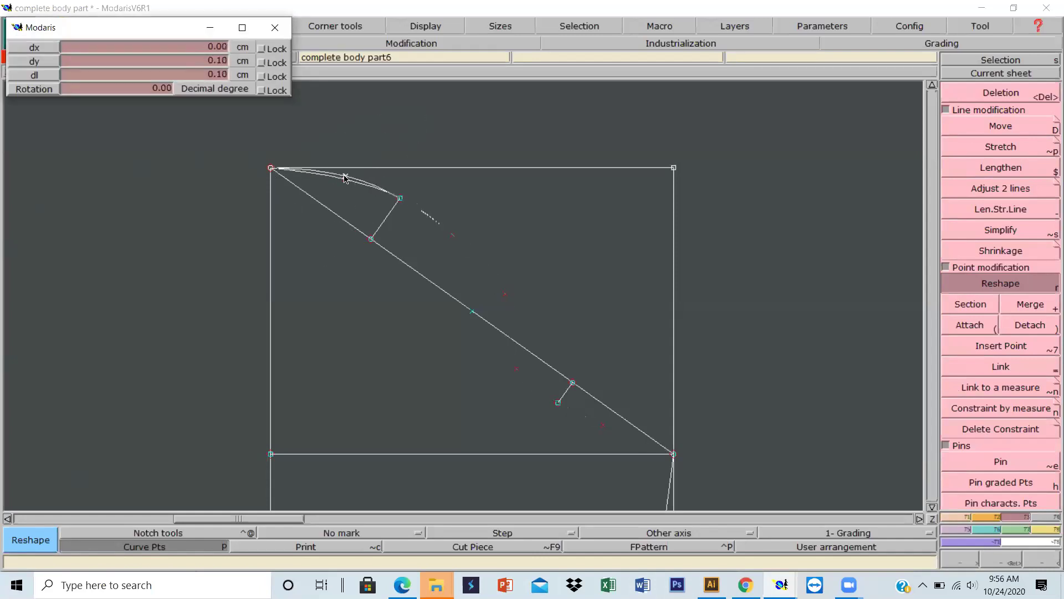
click(340, 176)
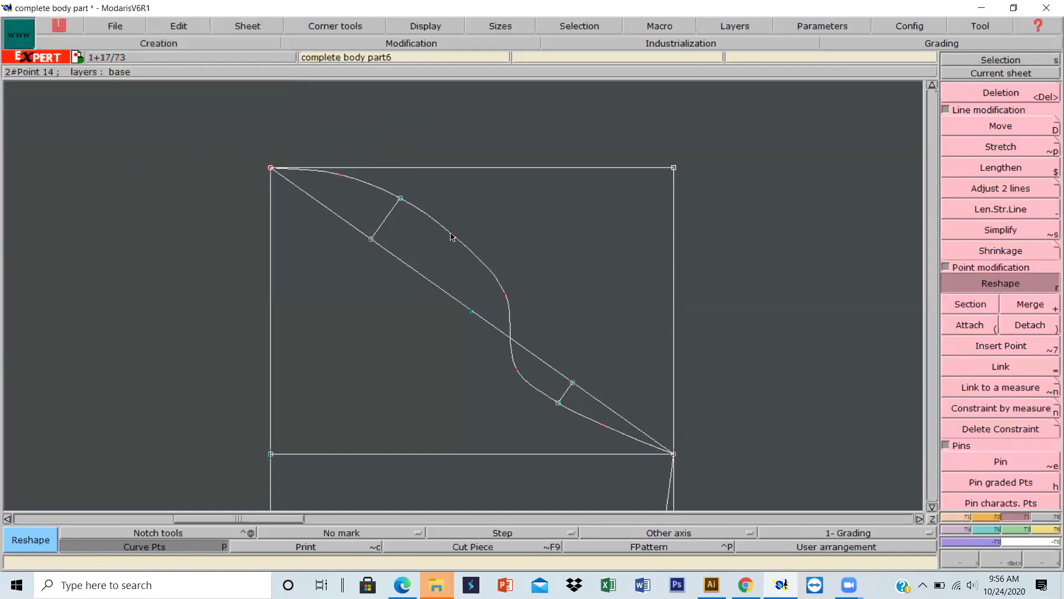
Reshape the two curve points between the upper guide line and the diagonal crossing inward, closer to the diagonal
click(452, 236)
click(447, 246)
click(501, 305)
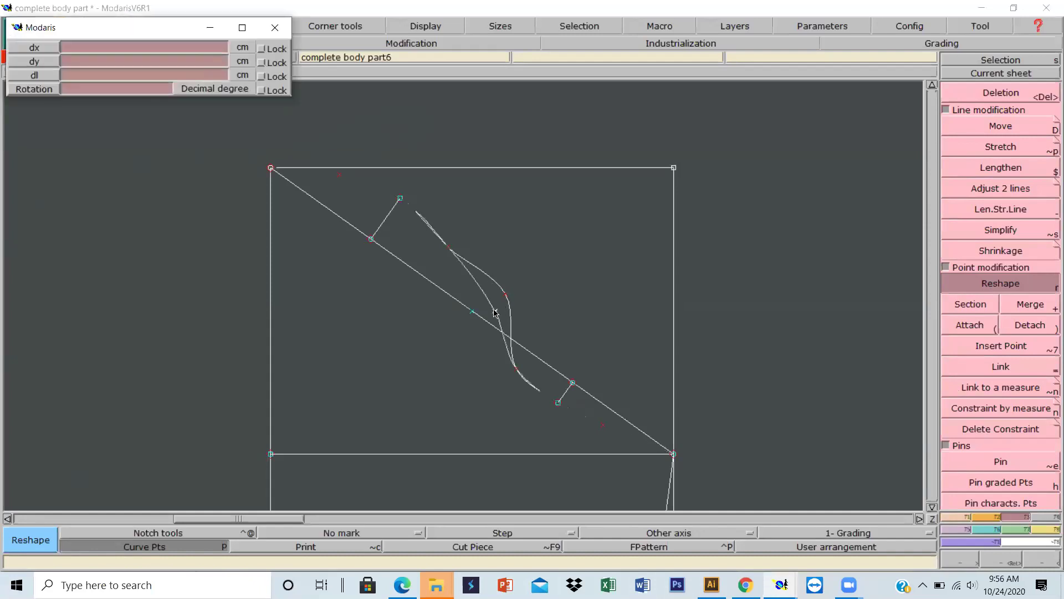
click(482, 283)
click(447, 245)
click(450, 244)
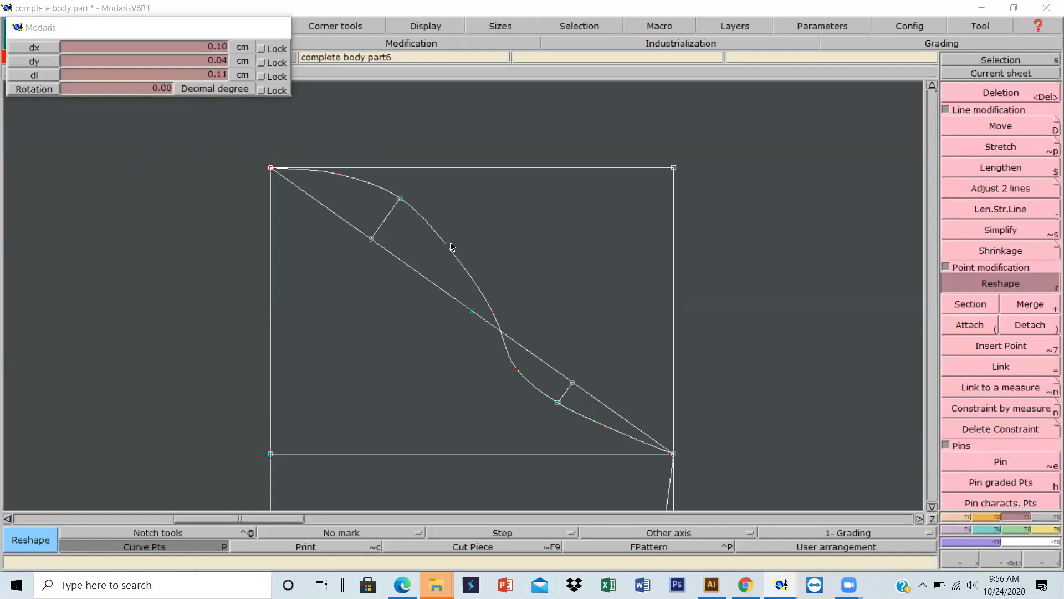
Reshape the curve points on both sides of the lower guide line, moving each about 0.5 cm down toward the underarm end
click(515, 371)
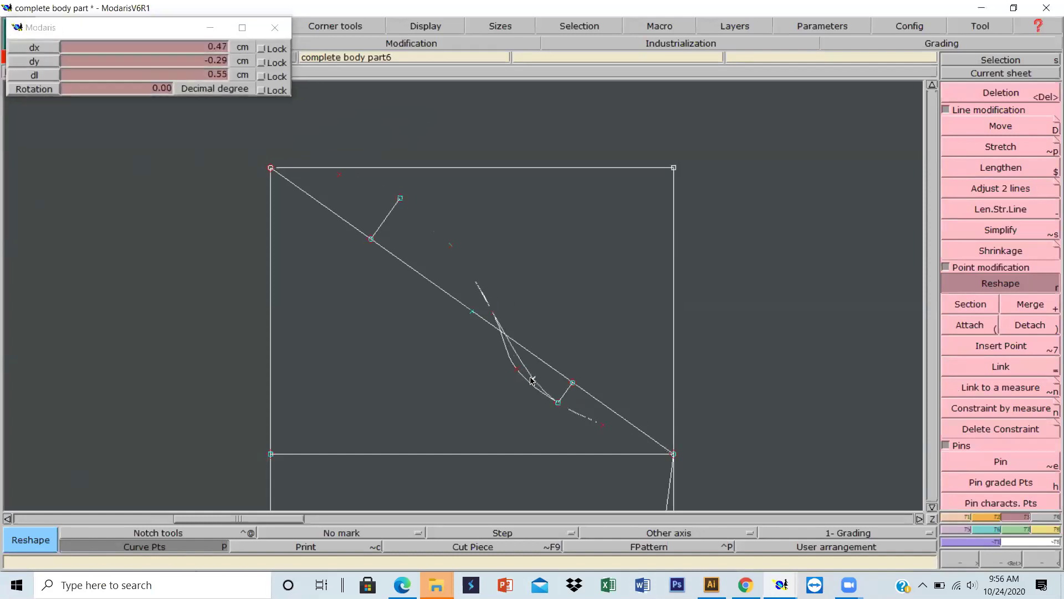
click(532, 379)
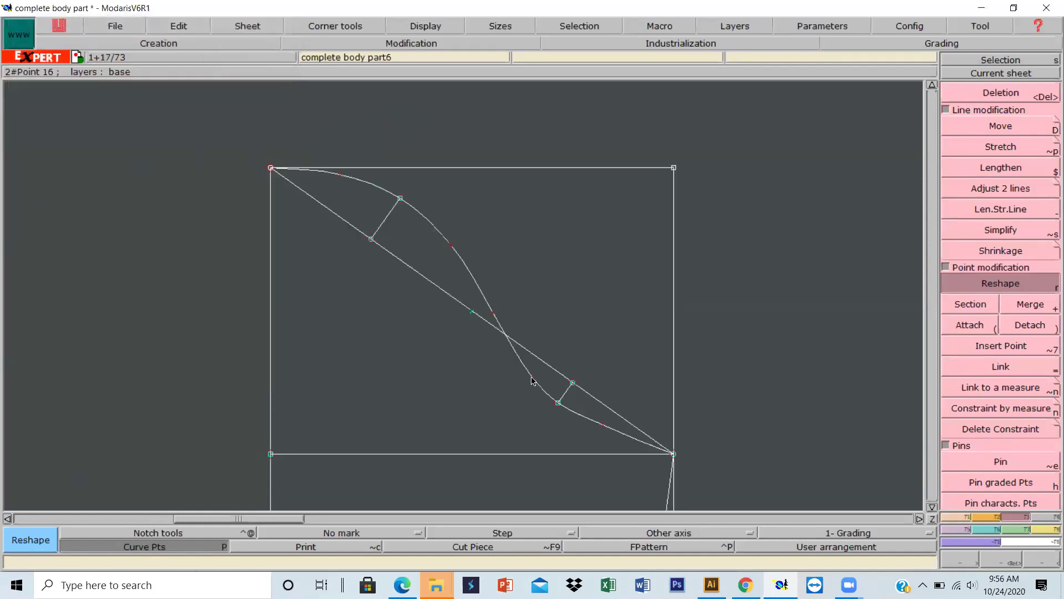
click(603, 426)
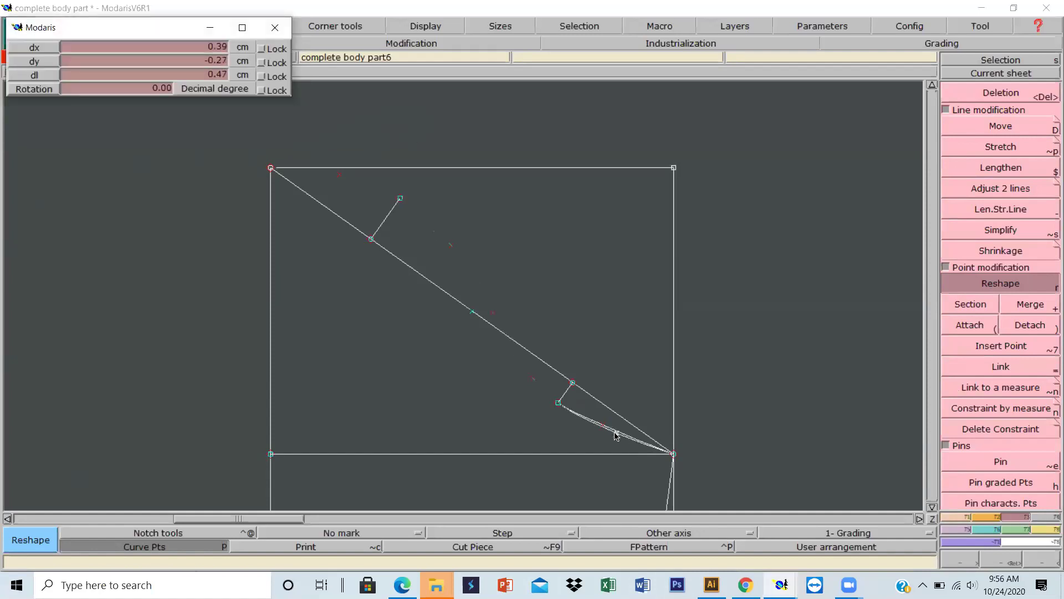
click(620, 437)
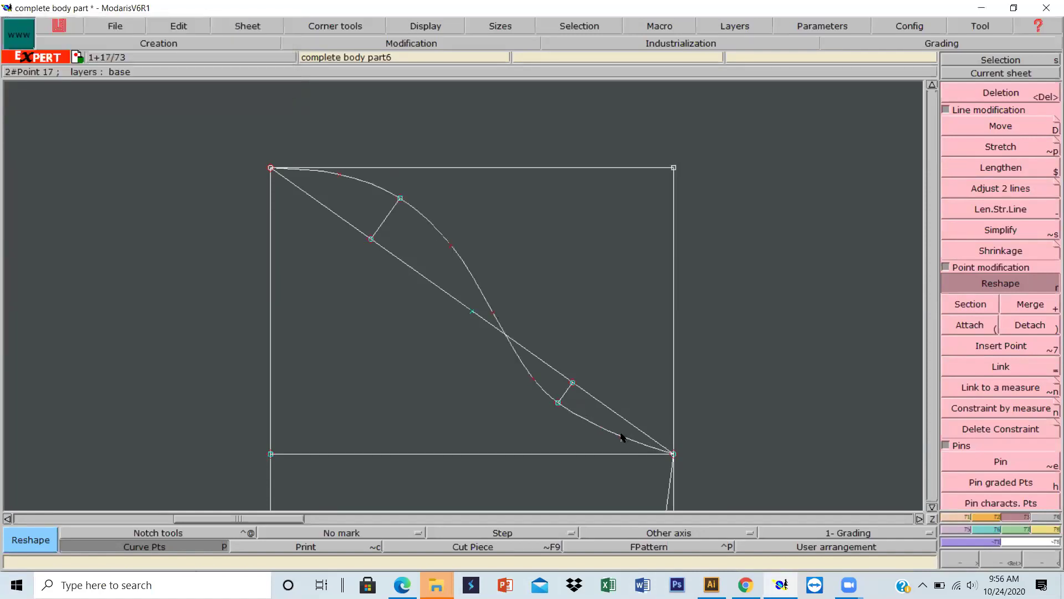
Reshape the two sleeve-head curve points above the diagonal crossing outward and nudge the point just above the lower guide toward it
click(494, 312)
click(498, 297)
click(452, 246)
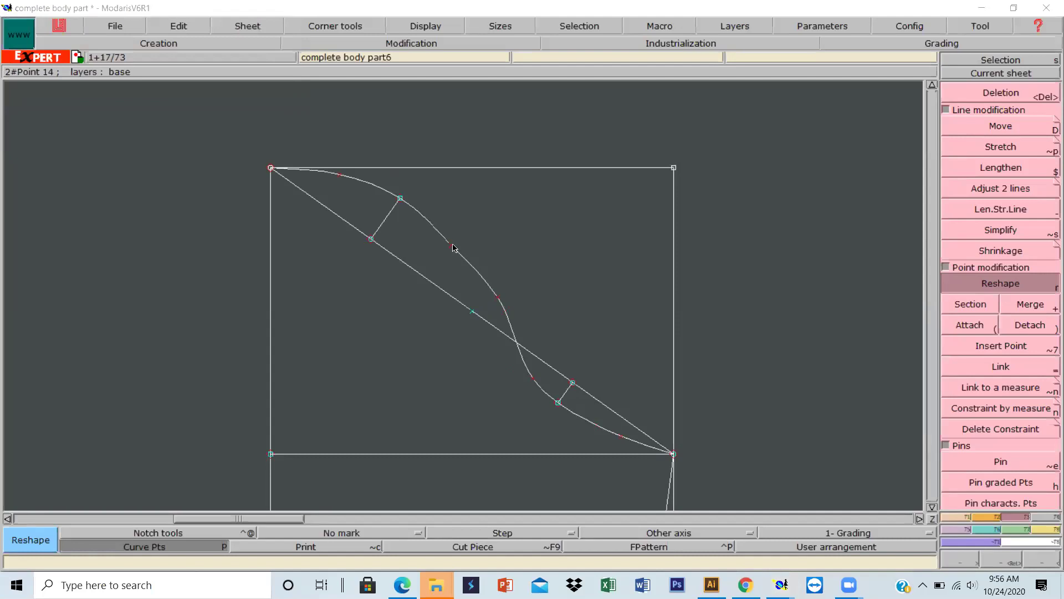
click(454, 246)
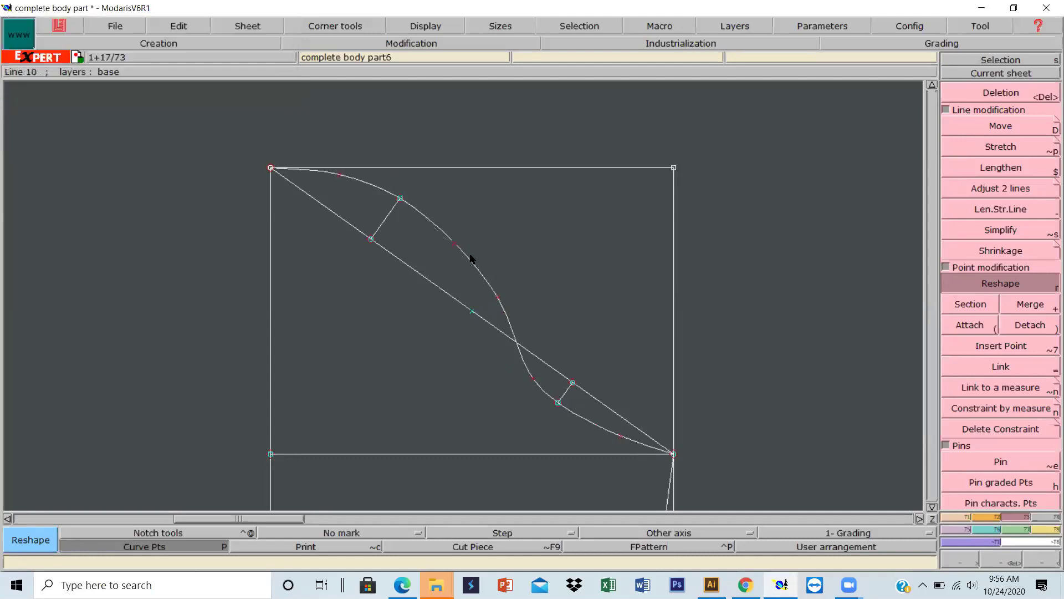
click(533, 377)
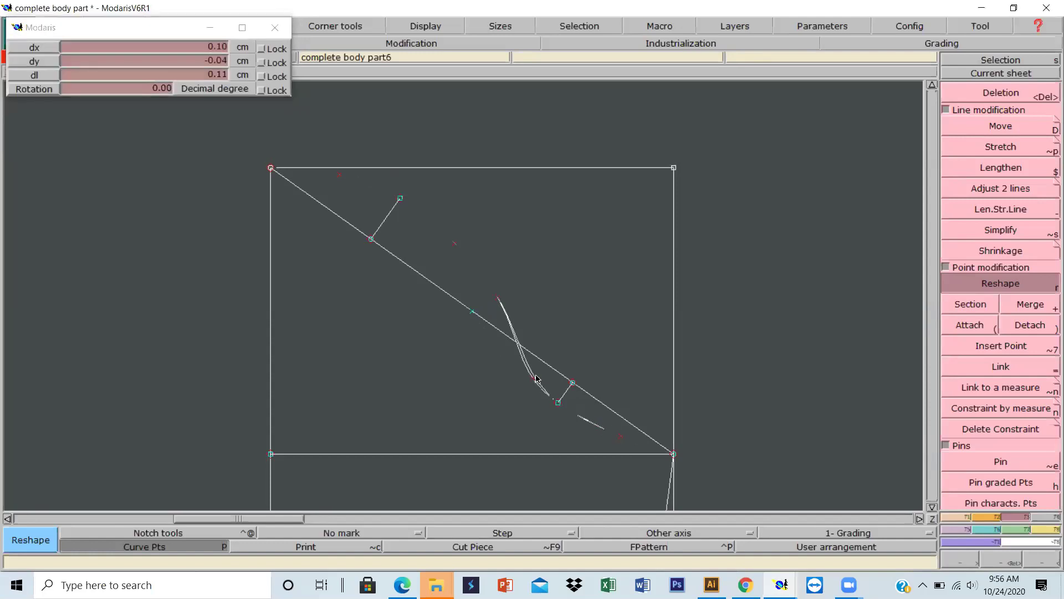
click(535, 380)
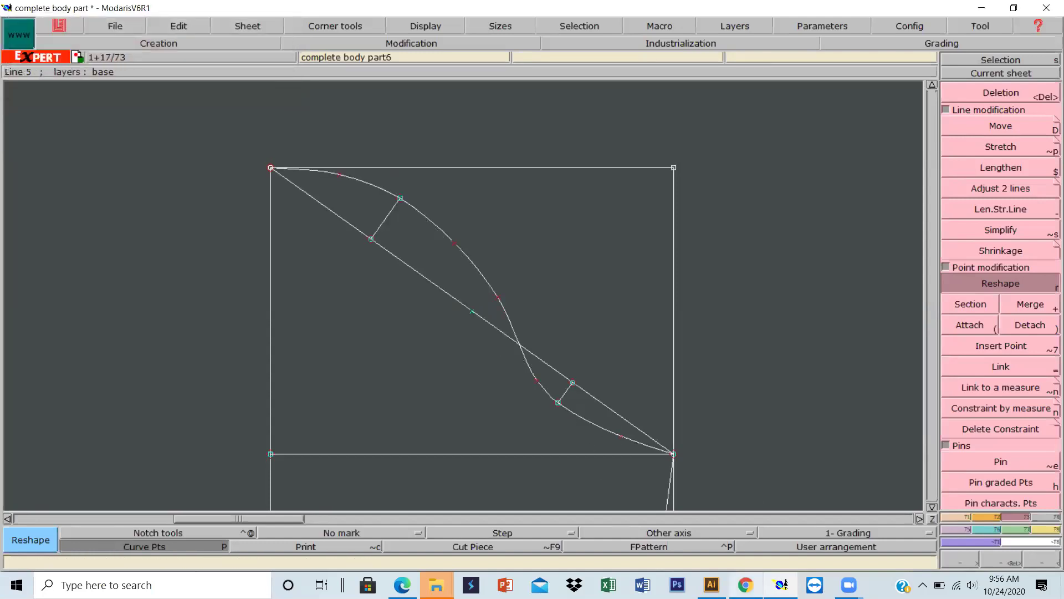
mouse_move(746, 584)
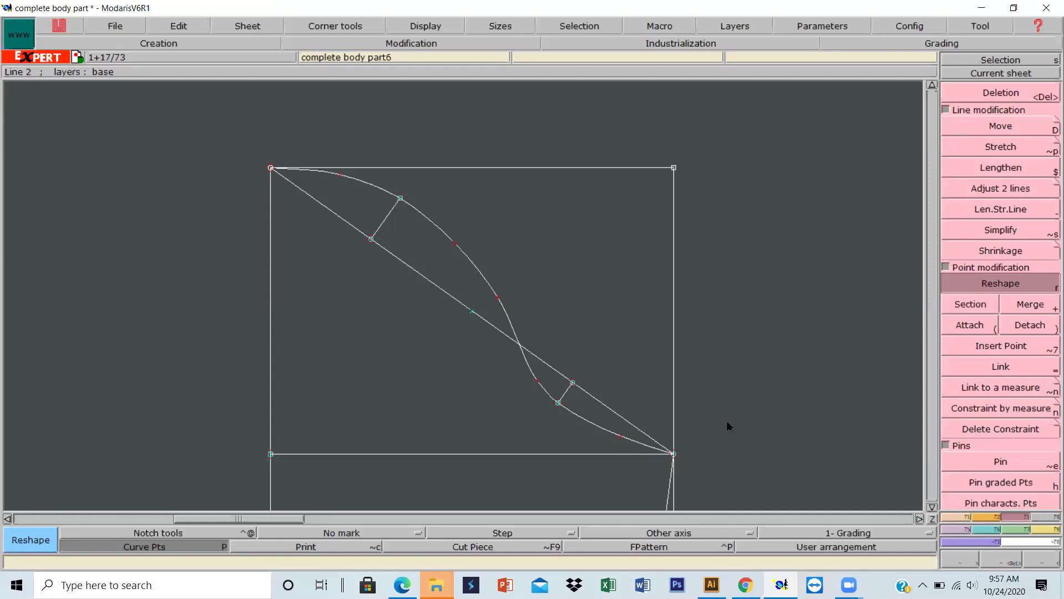
Make the sleeve sheet the current sheet and frame the whole sleeve pattern
click(933, 519)
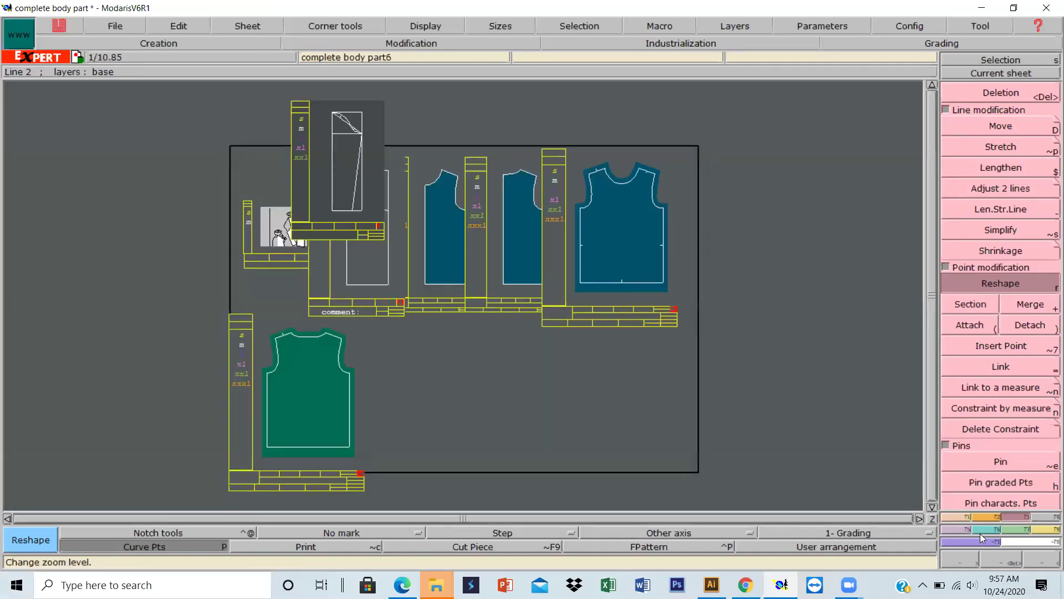
click(1004, 562)
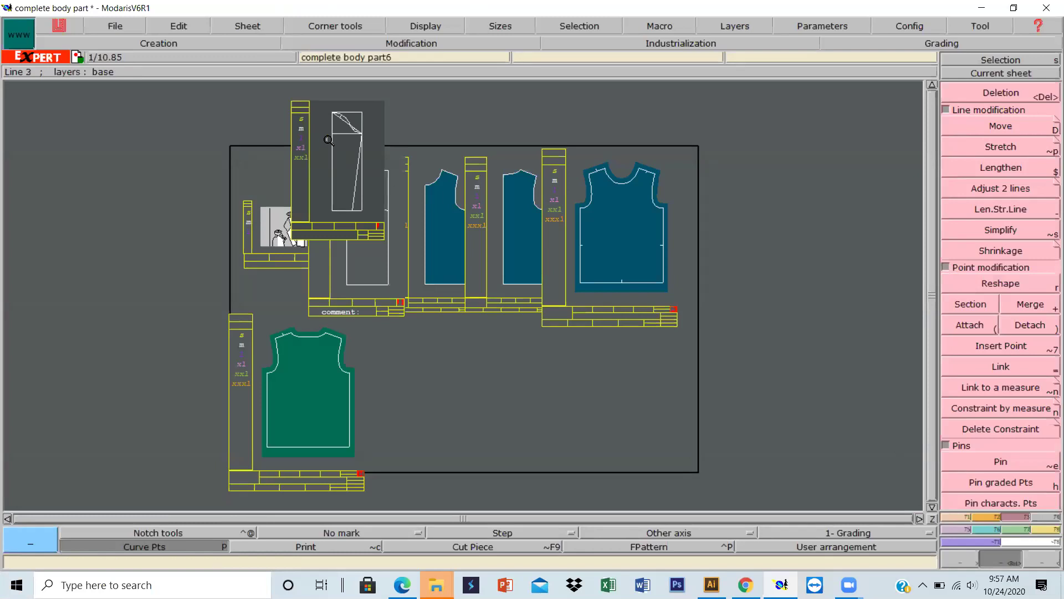
click(998, 72)
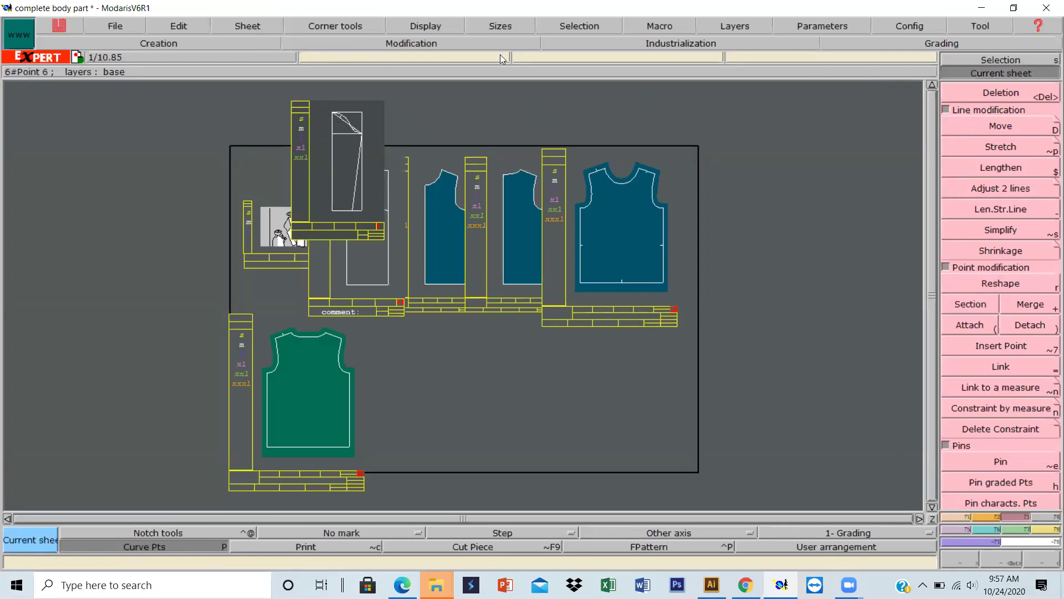
click(344, 150)
key(Home)
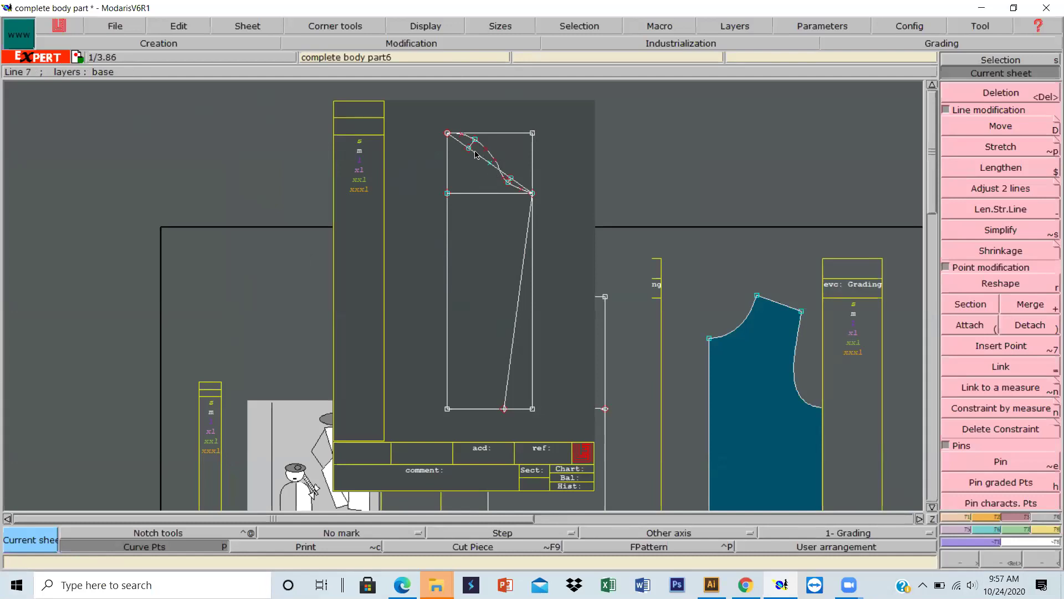
Try to delete the diagonal construction line across the sleeve head
click(967, 91)
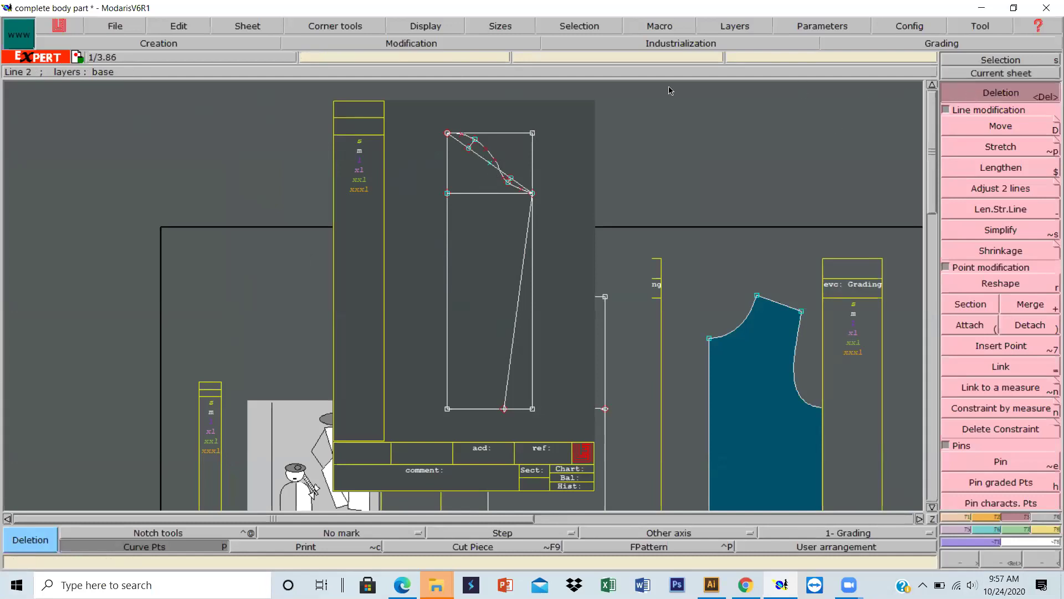
click(459, 143)
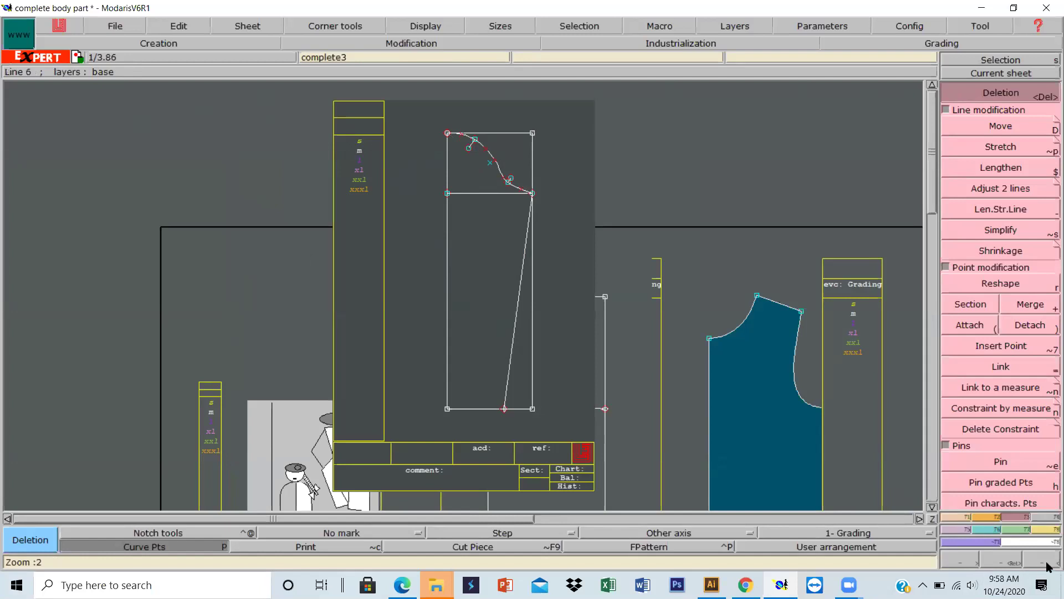
click(990, 563)
drag(440, 121, 577, 256)
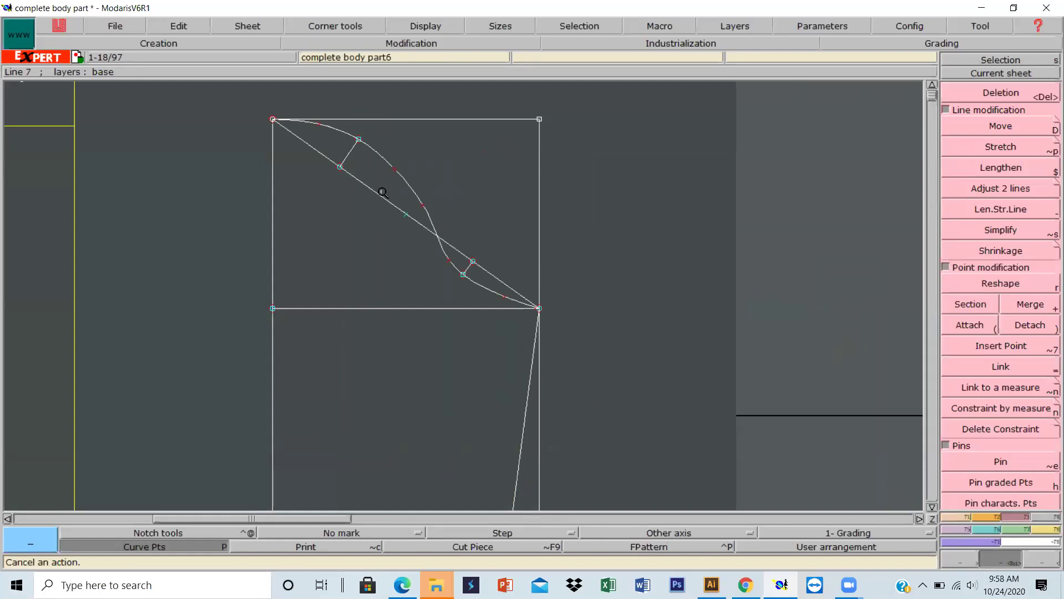
key(Delete)
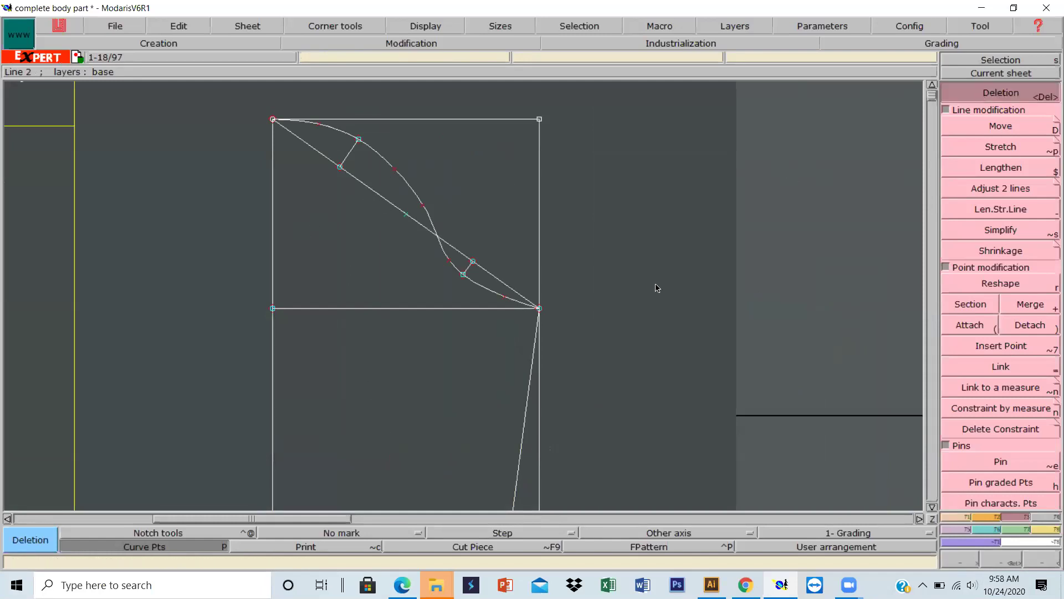
click(373, 191)
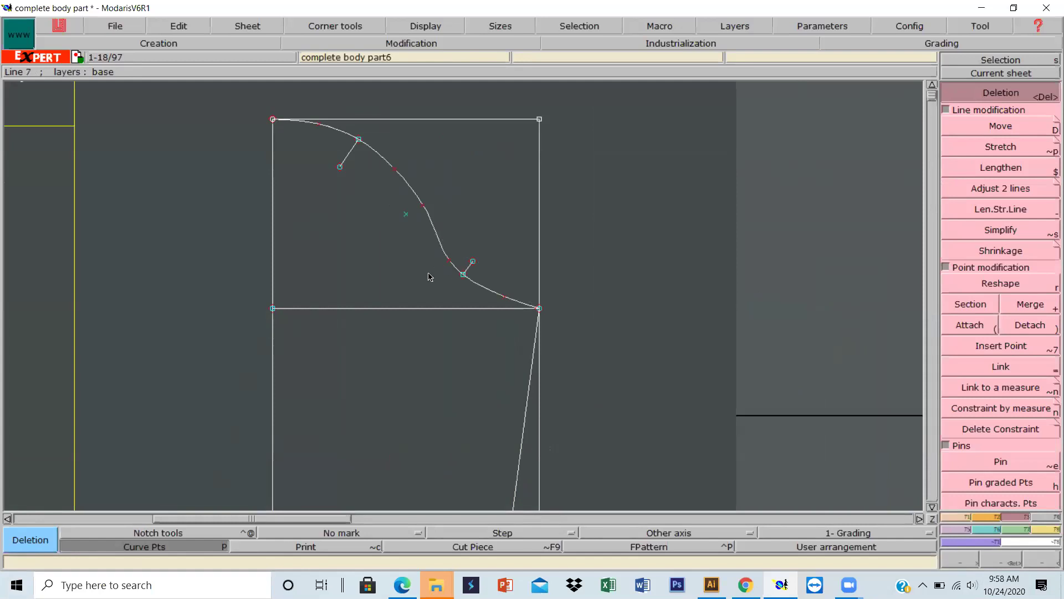
click(403, 224)
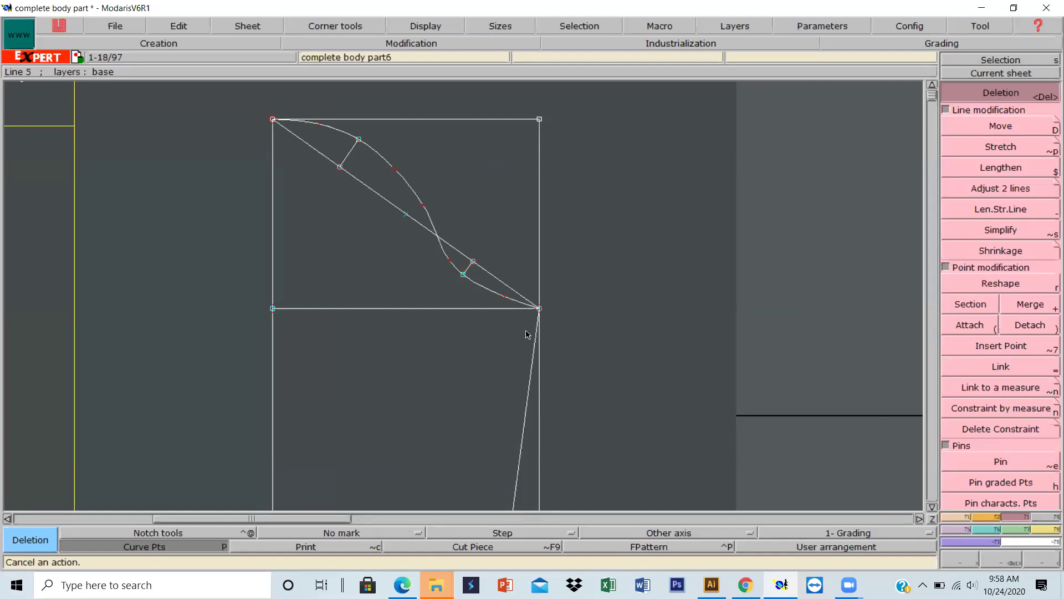
Delete the sleeve-head diagonal, both short guide lines and their leftover construction points, and hide the curve points
click(988, 93)
click(373, 195)
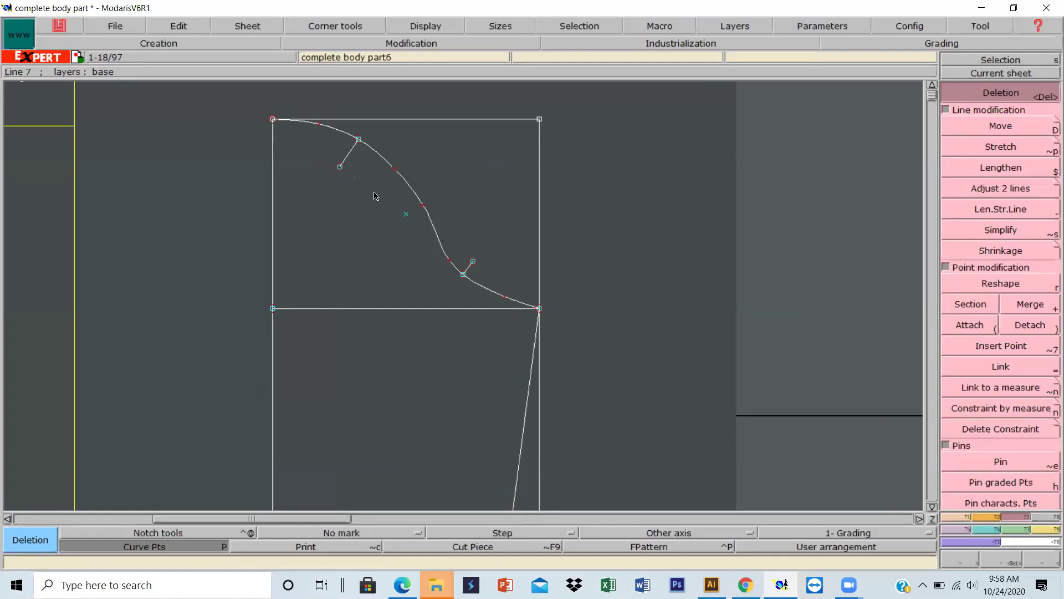
click(349, 155)
click(406, 215)
click(341, 167)
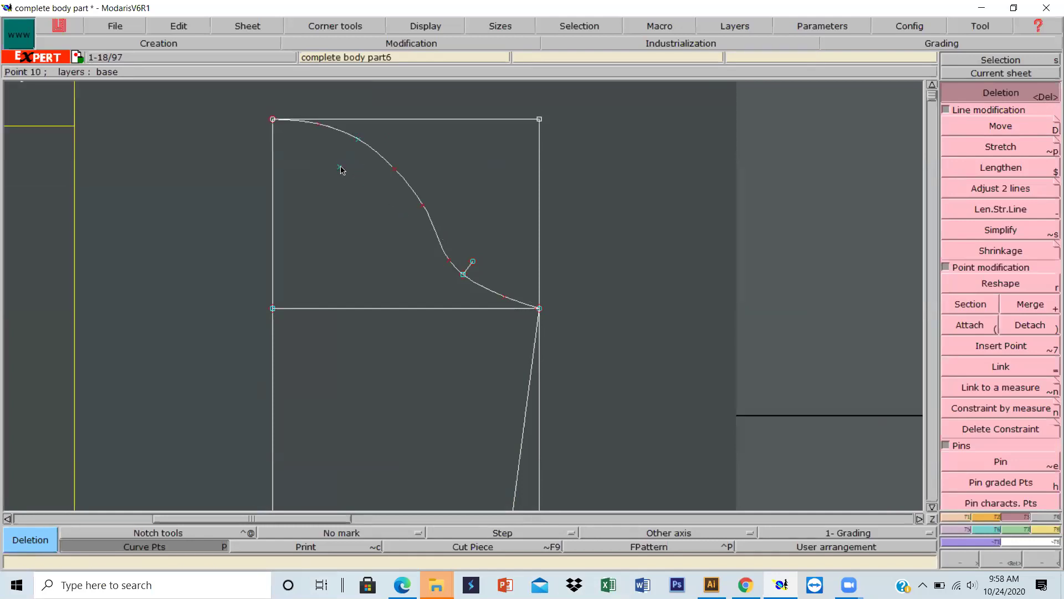
click(471, 266)
click(158, 549)
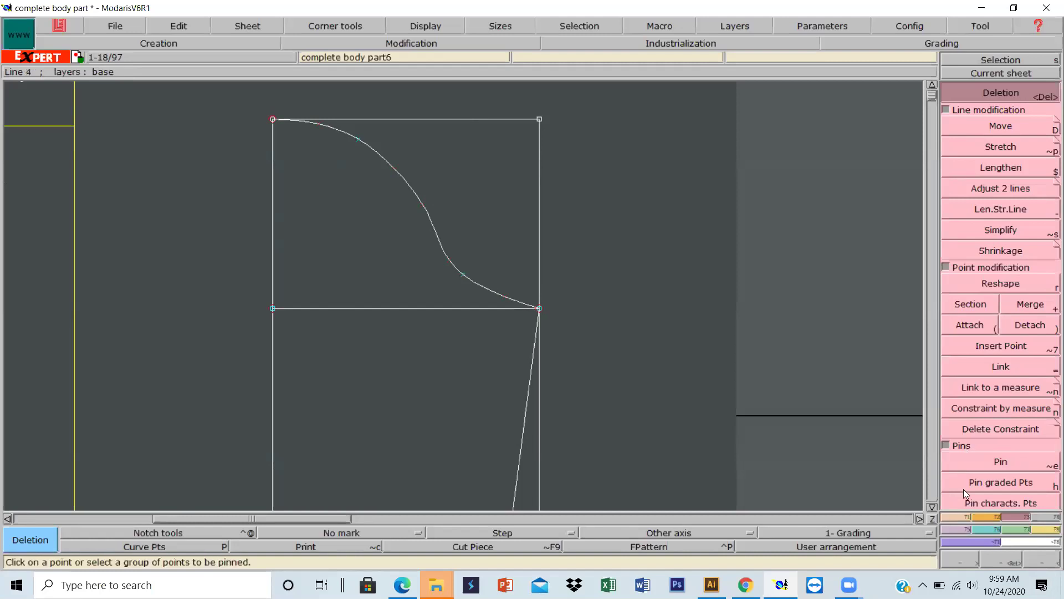
Look up the sleeve hem height in the t-shirt spec PDF and return to the sleeve sheet in Modaris
click(932, 519)
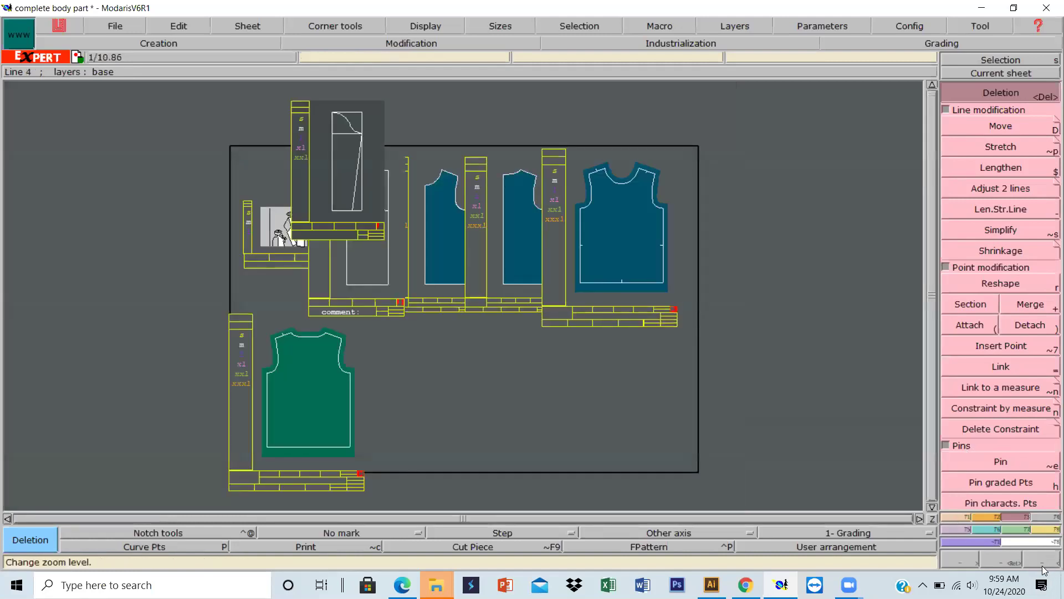
click(1010, 558)
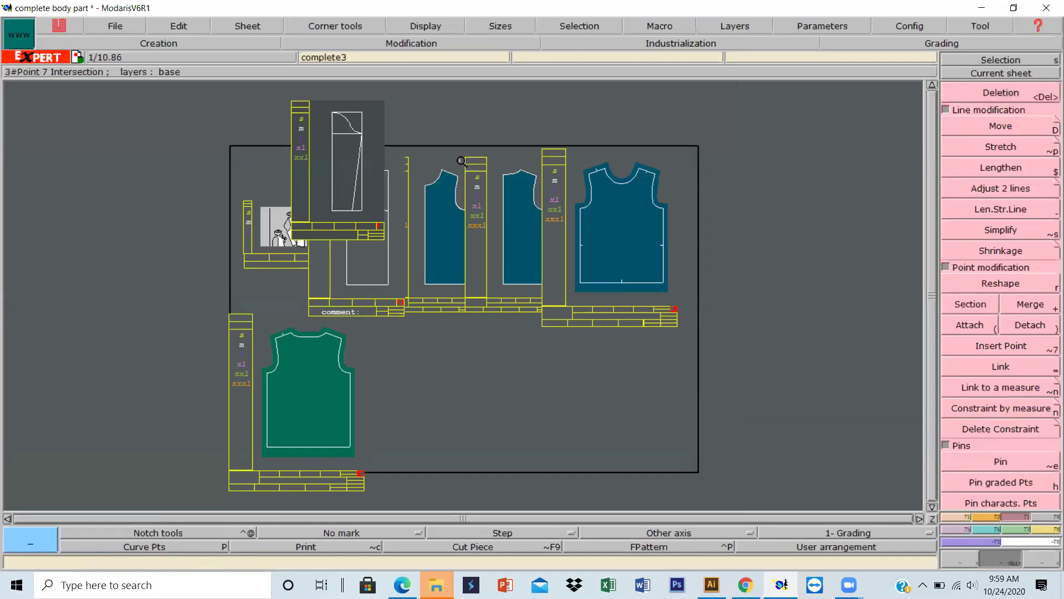
drag(320, 105, 379, 222)
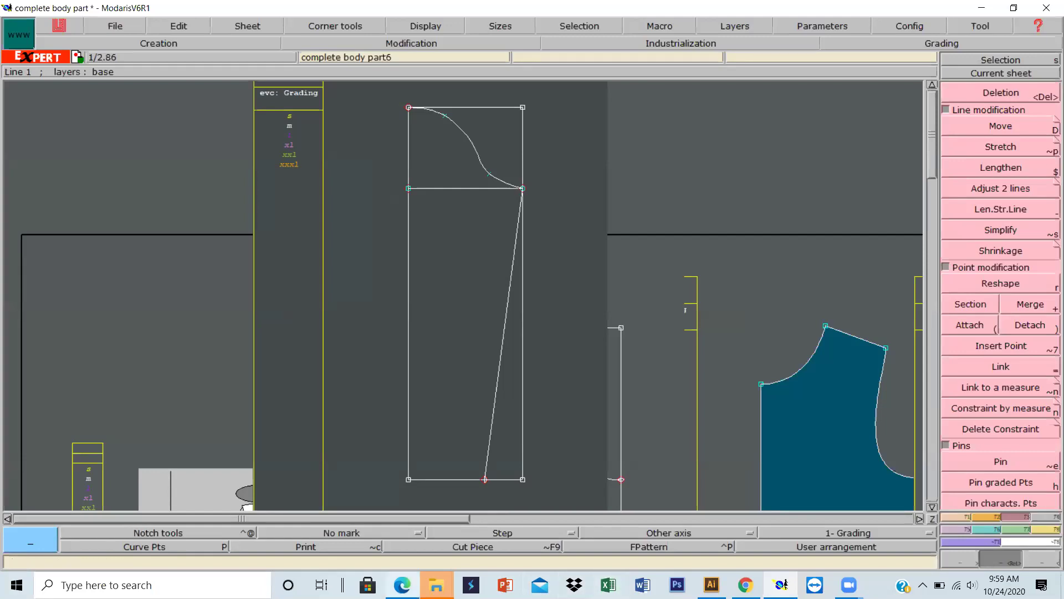
click(402, 584)
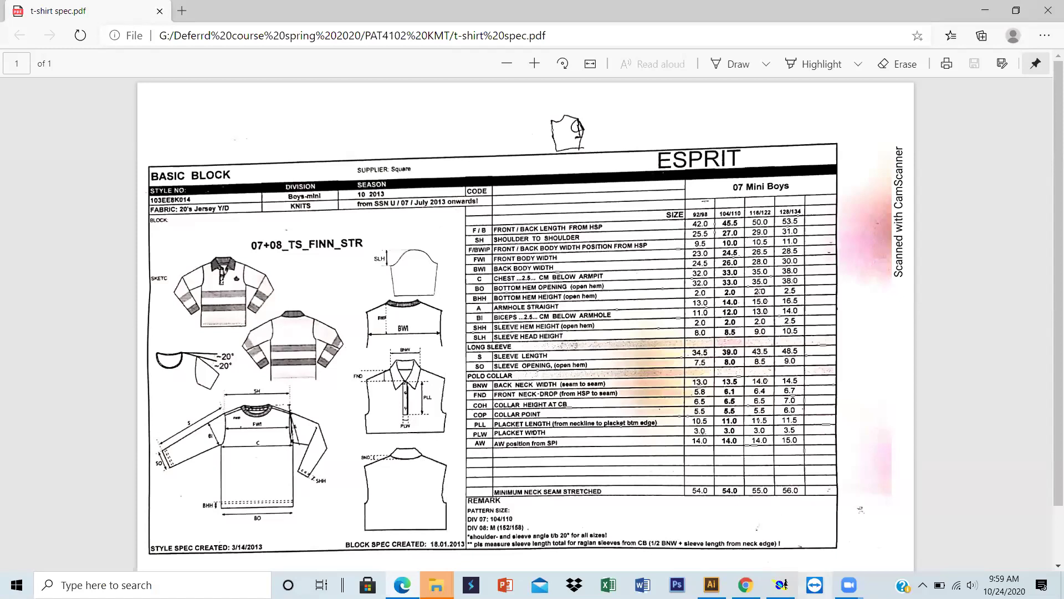
click(781, 584)
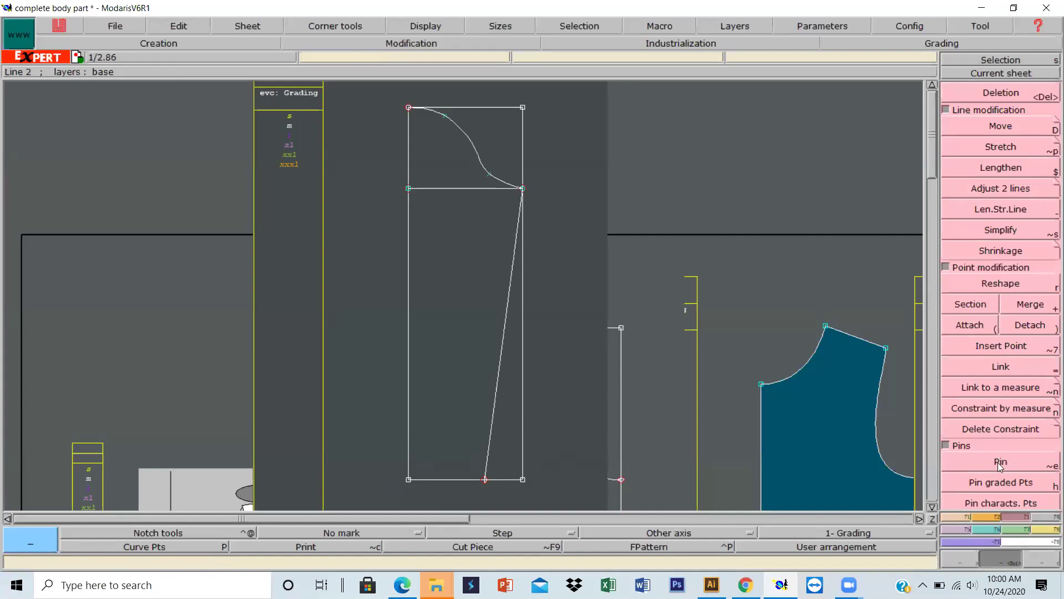
Add a developed point on the sleeve's left vertical edge at a curve length of -2 cm from the lower left corner
click(953, 514)
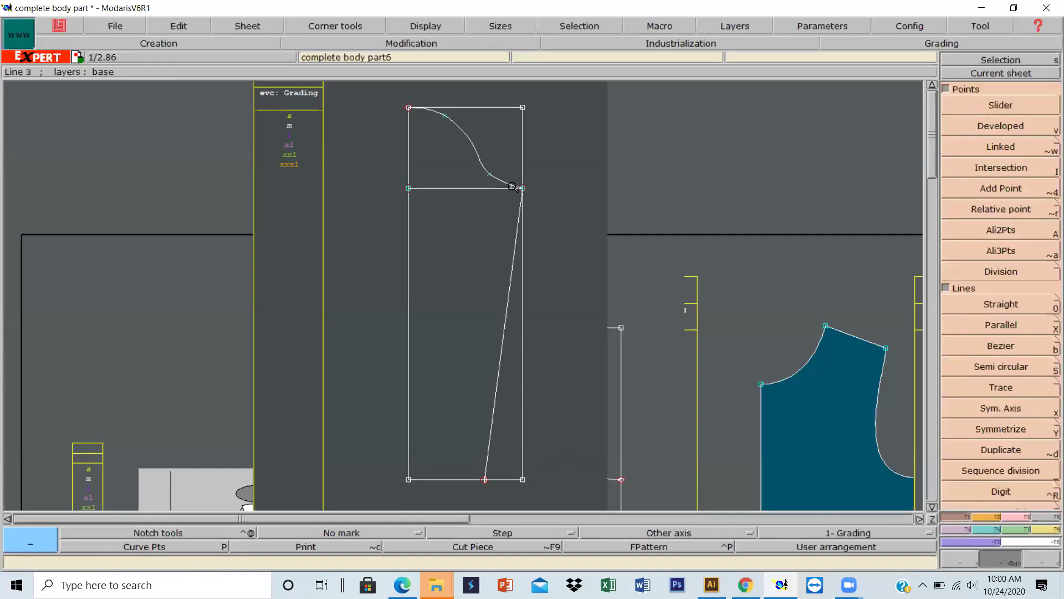
click(994, 126)
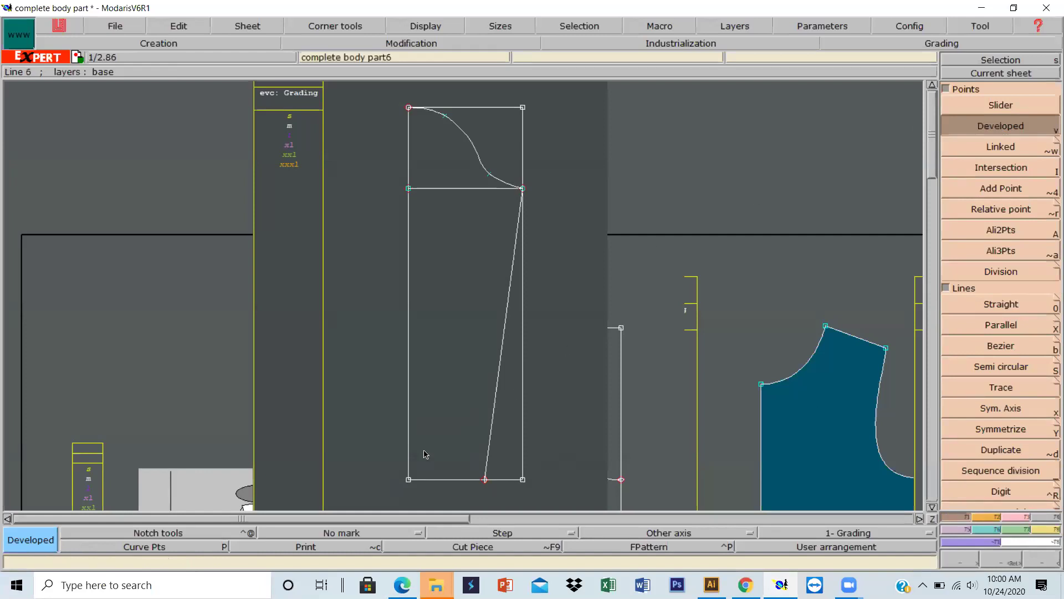
click(408, 480)
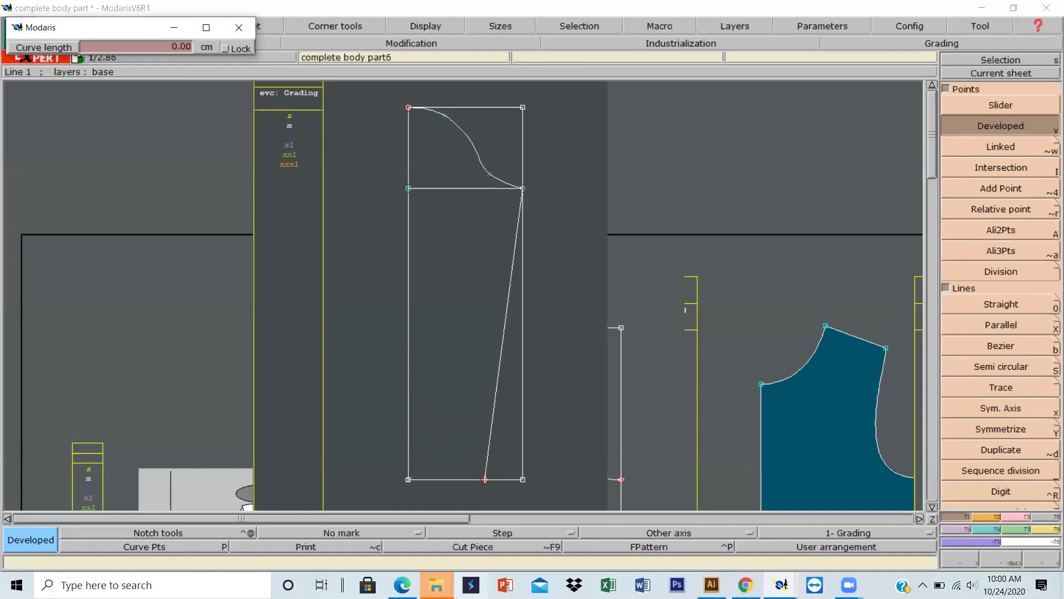
click(513, 579)
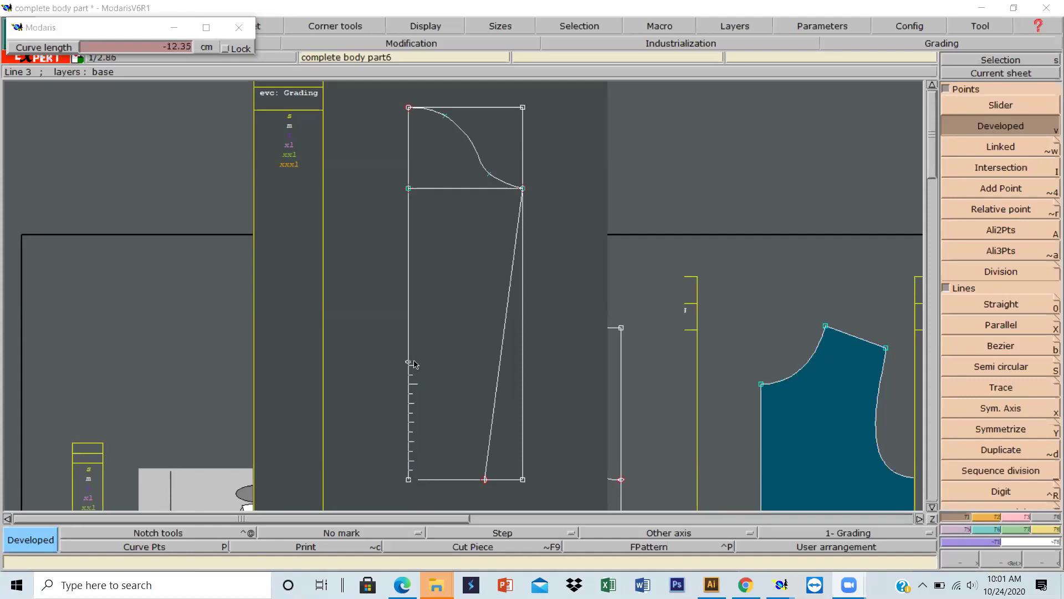
click(414, 361)
double_click(111, 47)
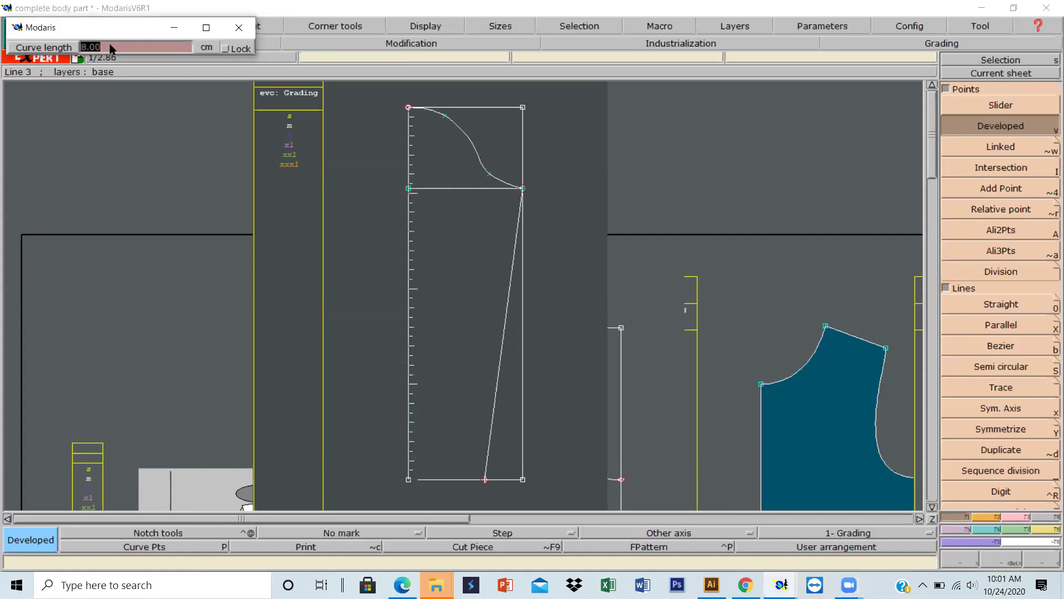
text(-2)
click(463, 370)
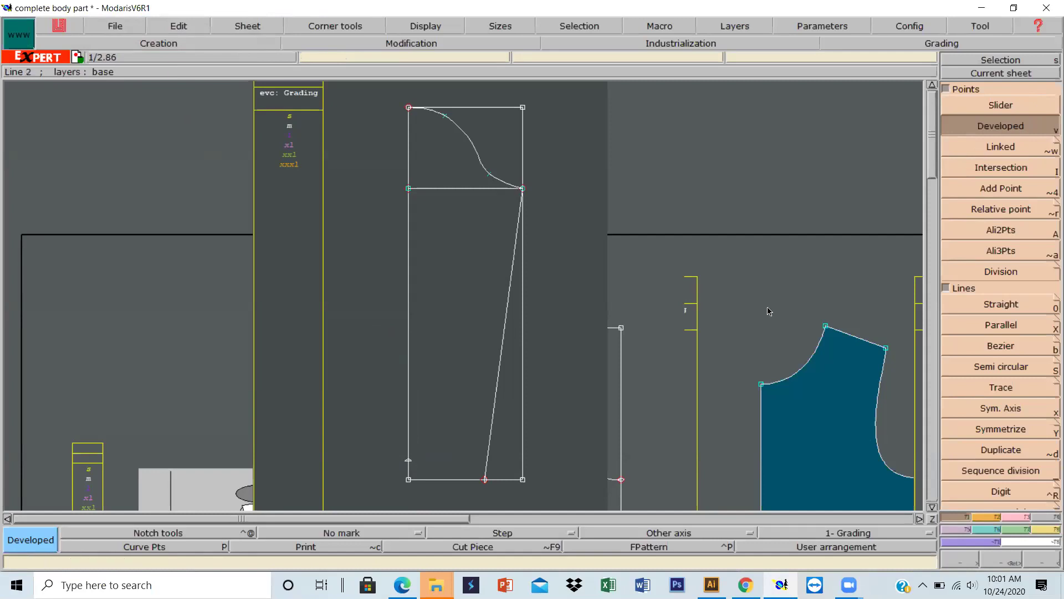
Add a developed point on the slanted underarm line 2 cm up from its lower end at the sleeve opening
click(485, 481)
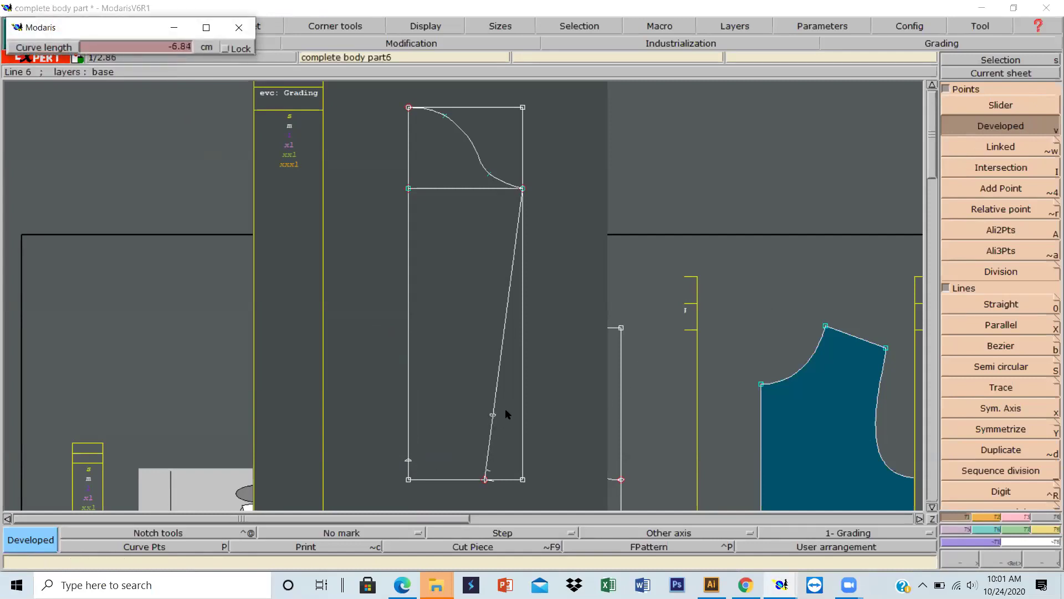
click(491, 458)
click(490, 460)
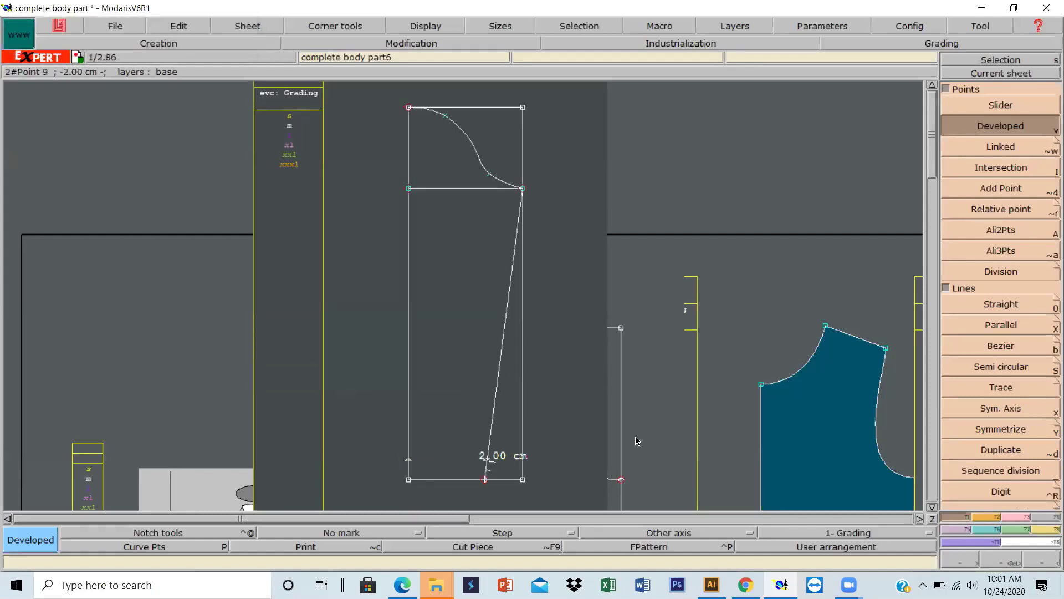
Draw a straight line between the two developed points 2 cm above the sleeve opening
click(1001, 304)
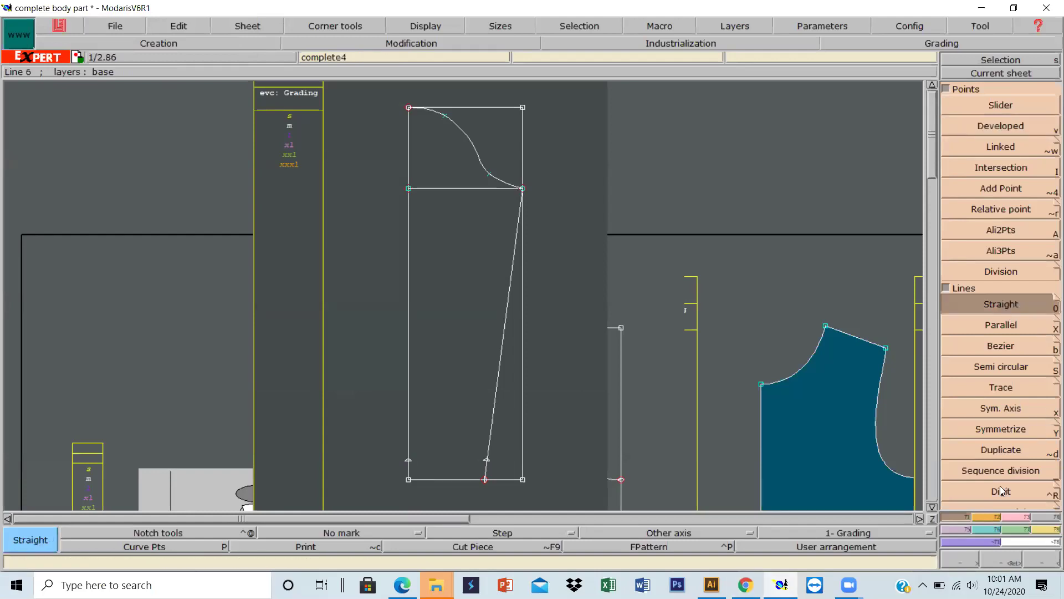
click(1002, 560)
drag(374, 409, 547, 507)
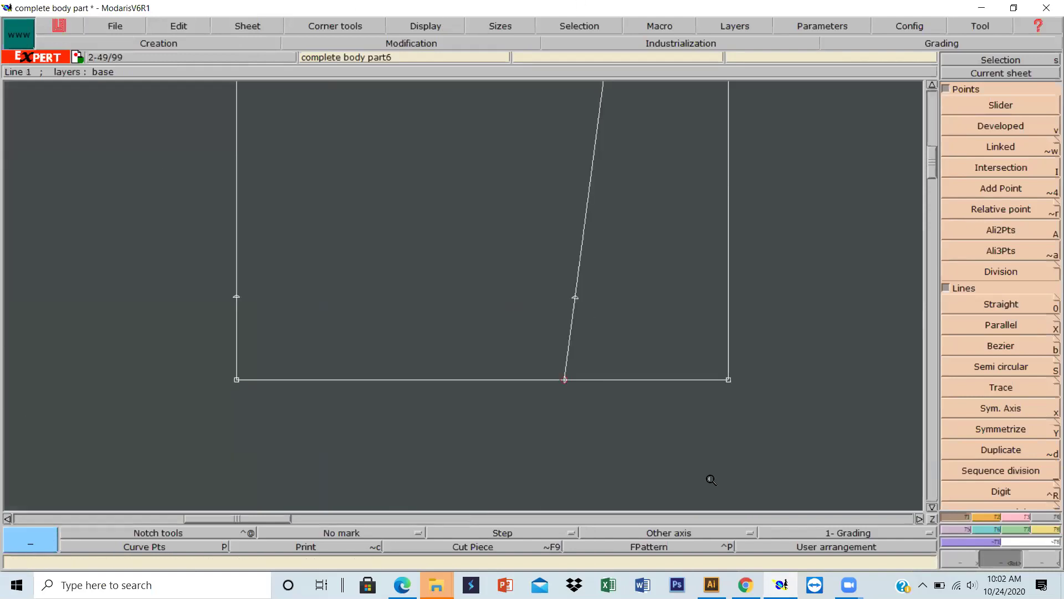
click(1007, 304)
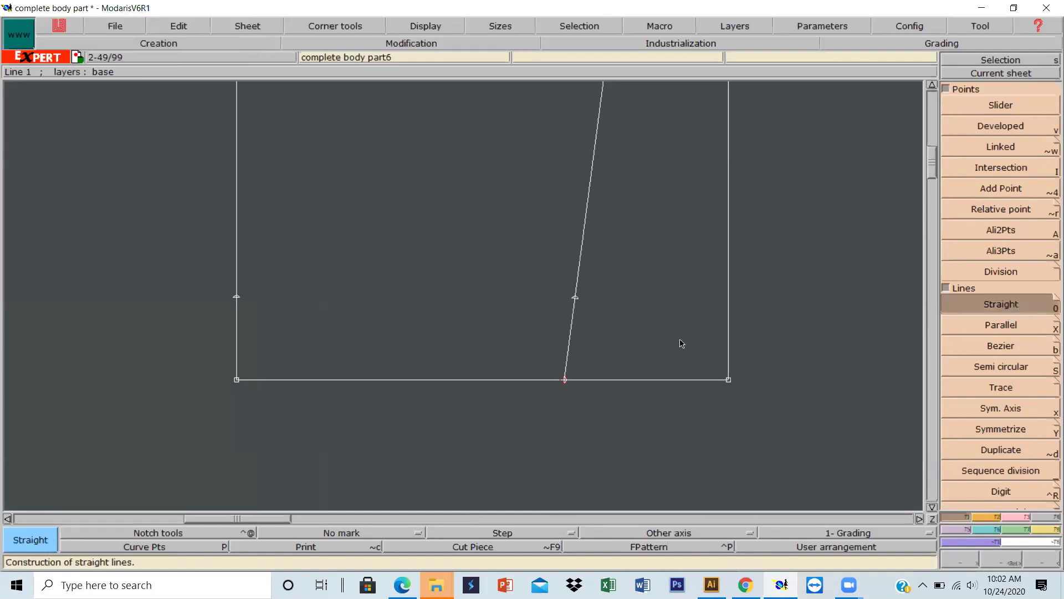
click(238, 298)
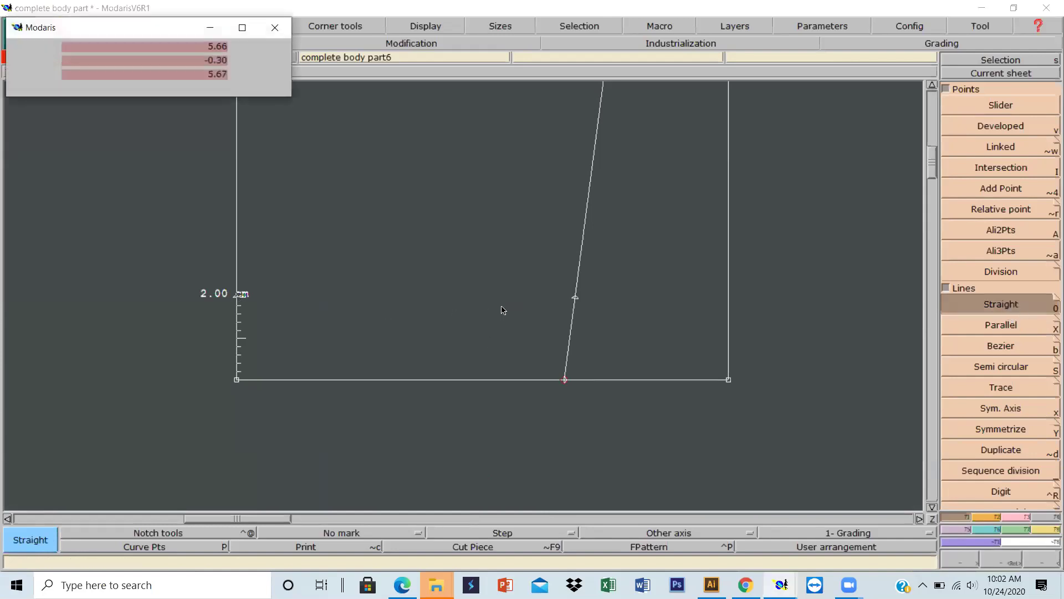
click(575, 298)
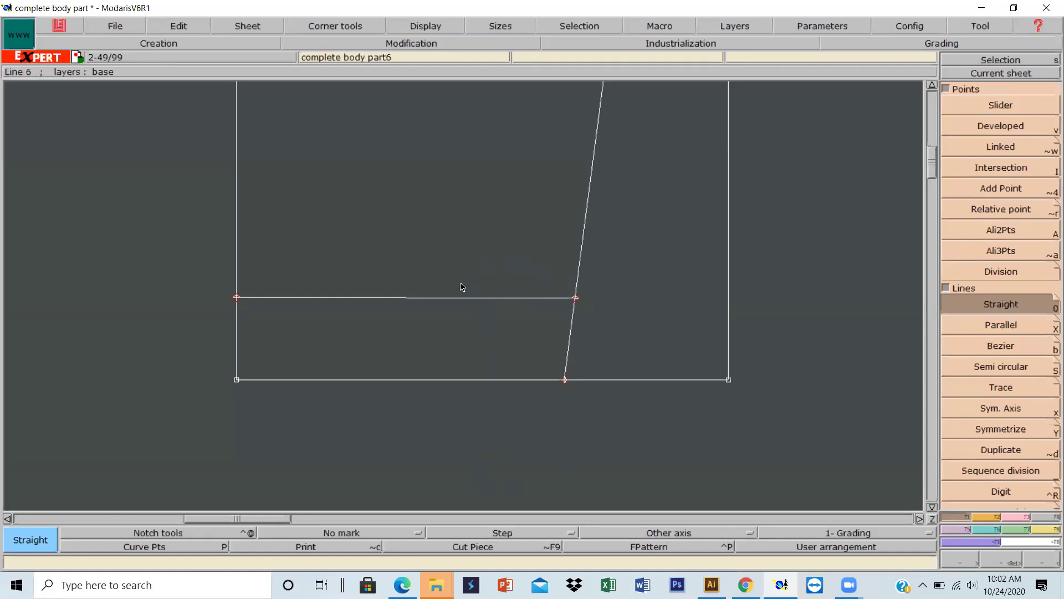
Create a parallel of the new hem line at a distance of -4 cm, below the sleeve opening
click(994, 347)
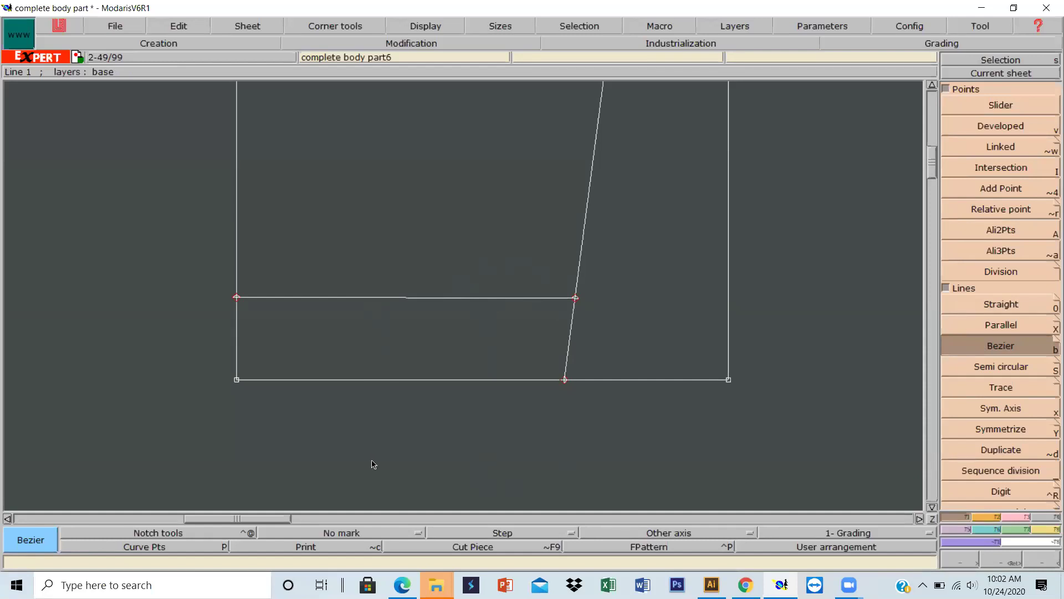
click(995, 325)
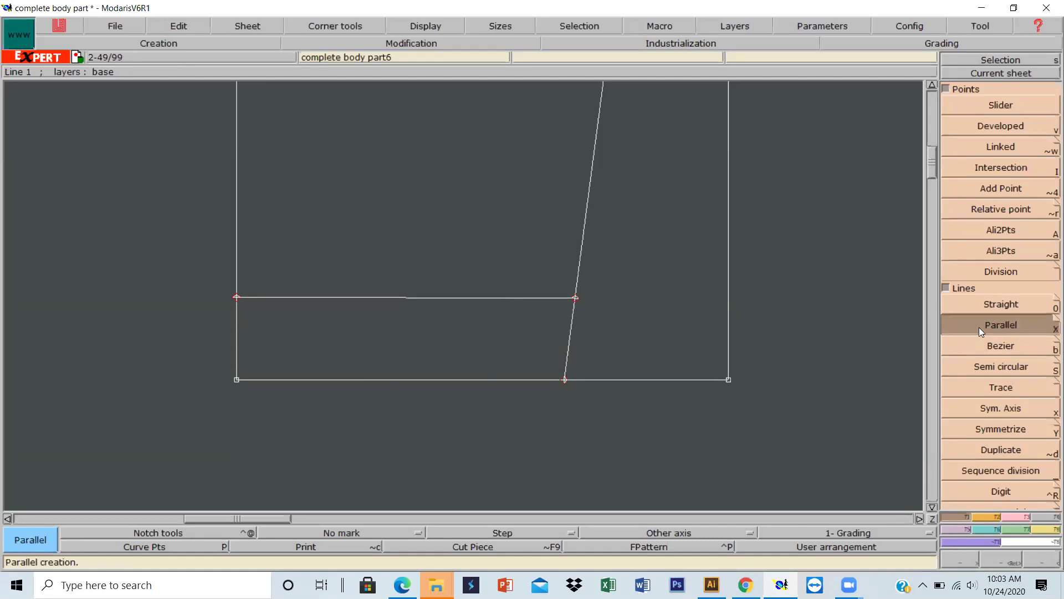
click(432, 299)
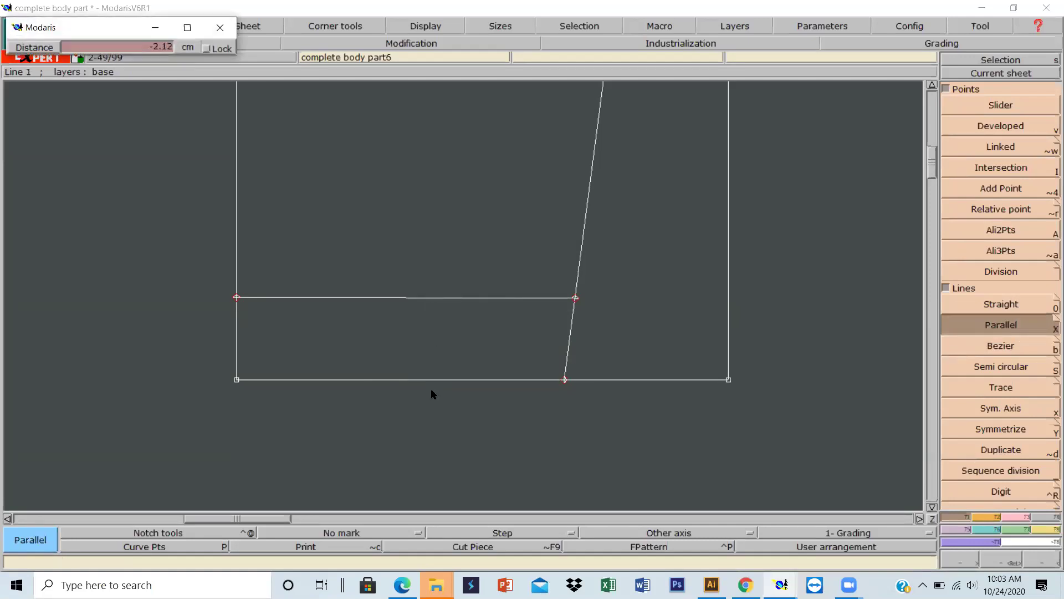
key(Down)
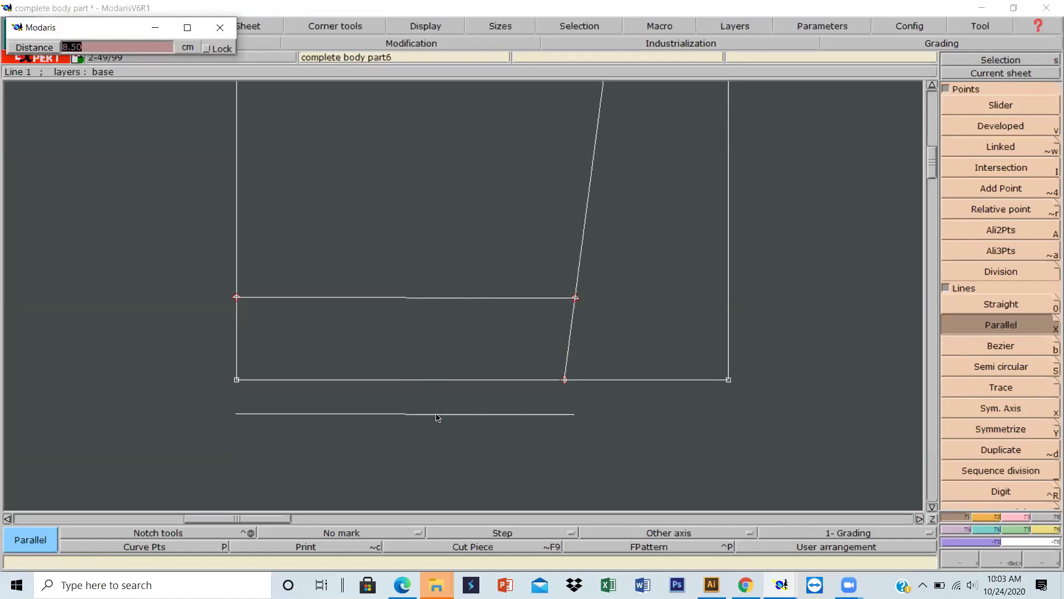
text(-4)
key(Return)
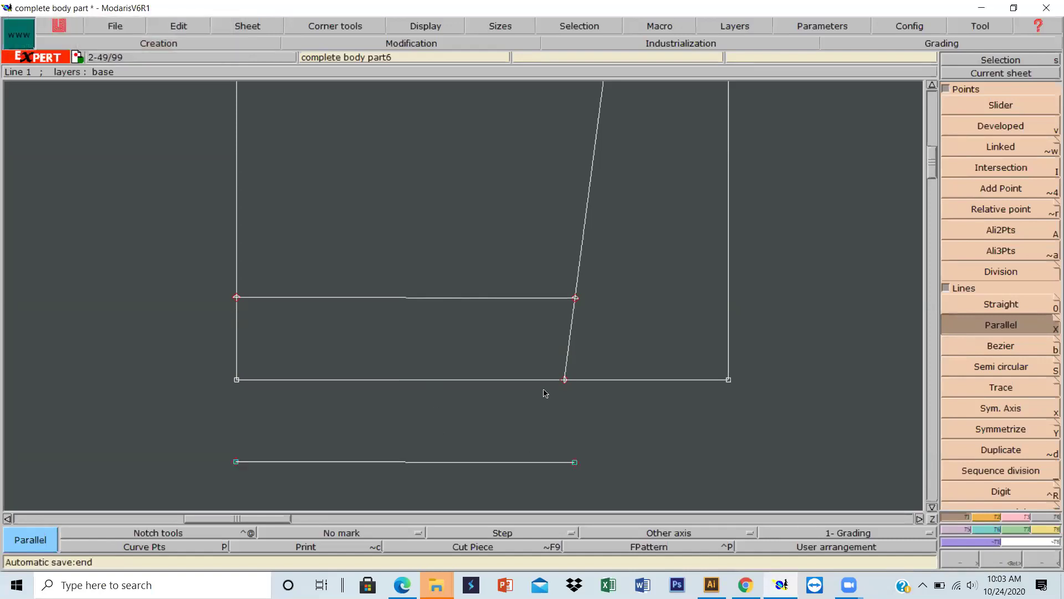
Connect both ends of the sleeve opening to the ends of the parallel hem line with straight lines
click(996, 304)
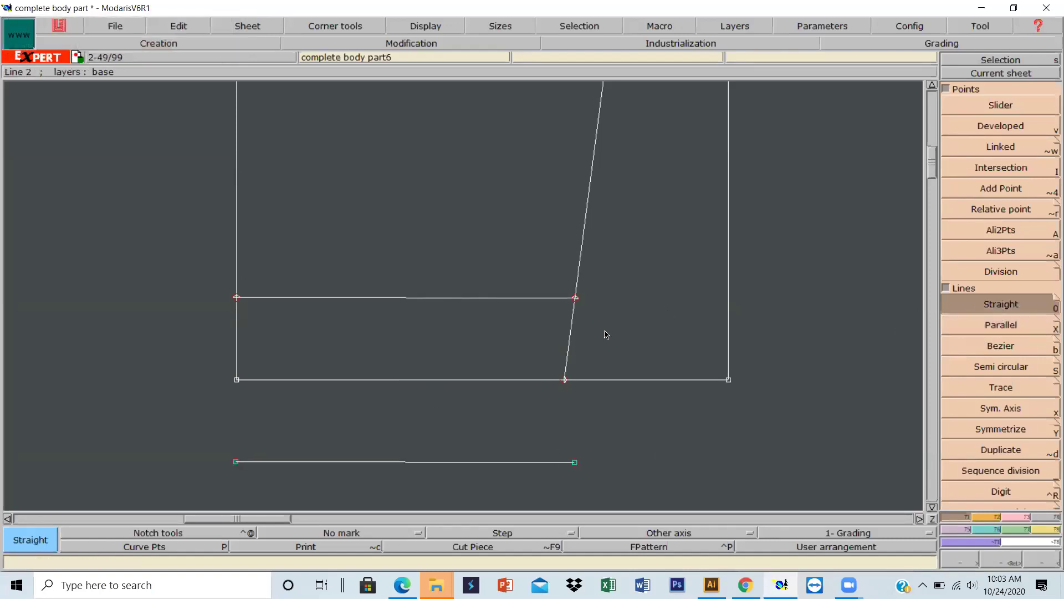
click(566, 380)
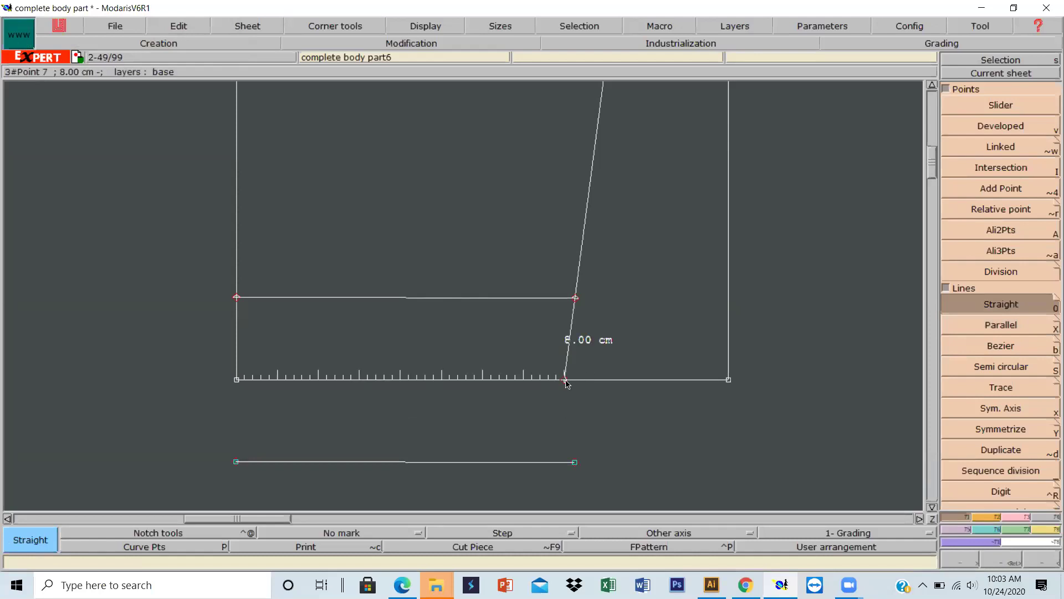
click(575, 462)
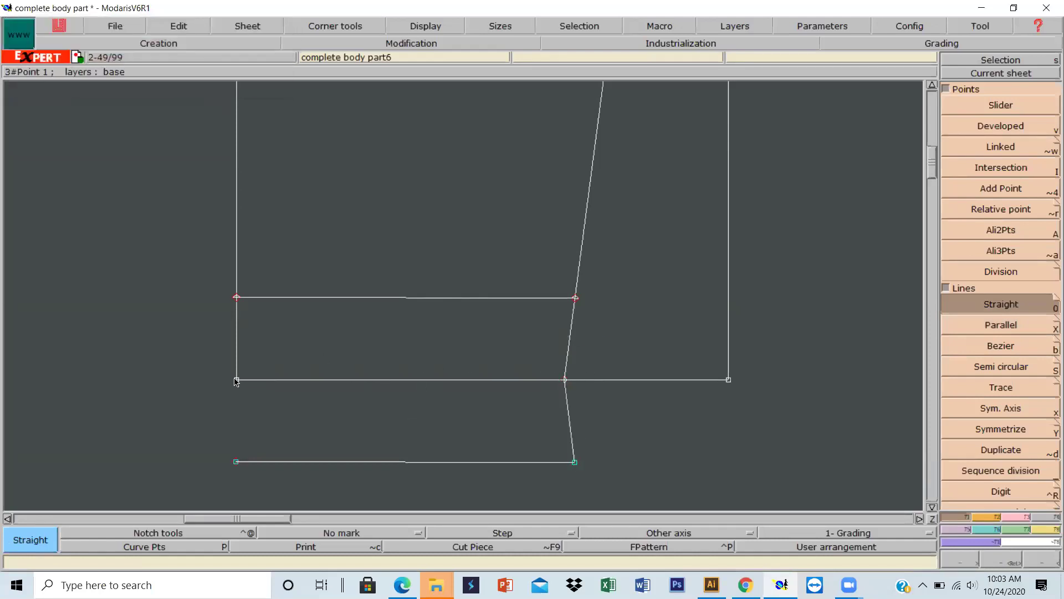
click(236, 380)
click(237, 462)
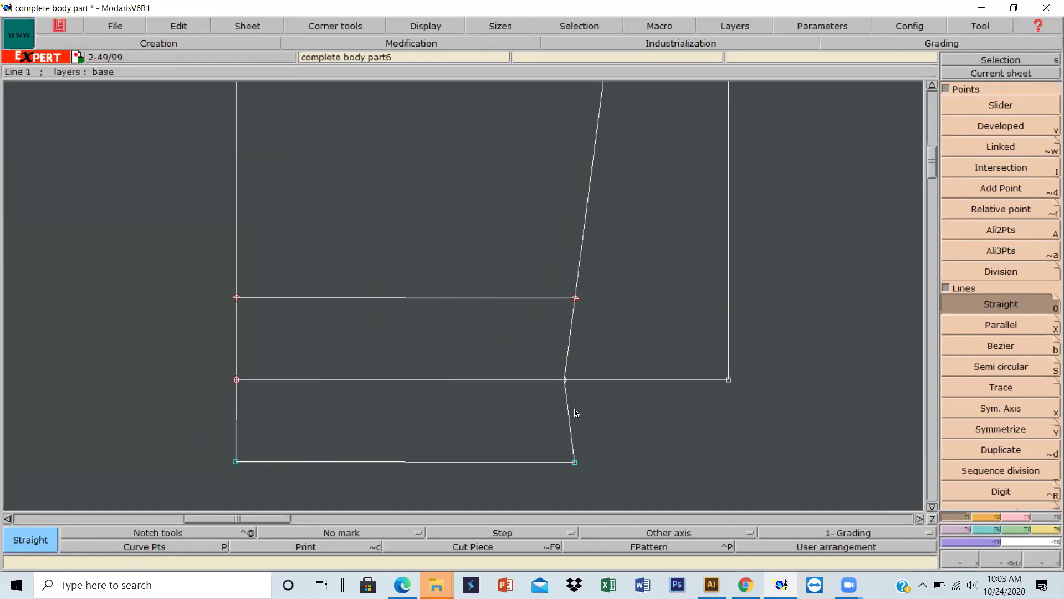
Delete the upper hem line and the two developed points it was drawn between
click(1018, 516)
click(991, 94)
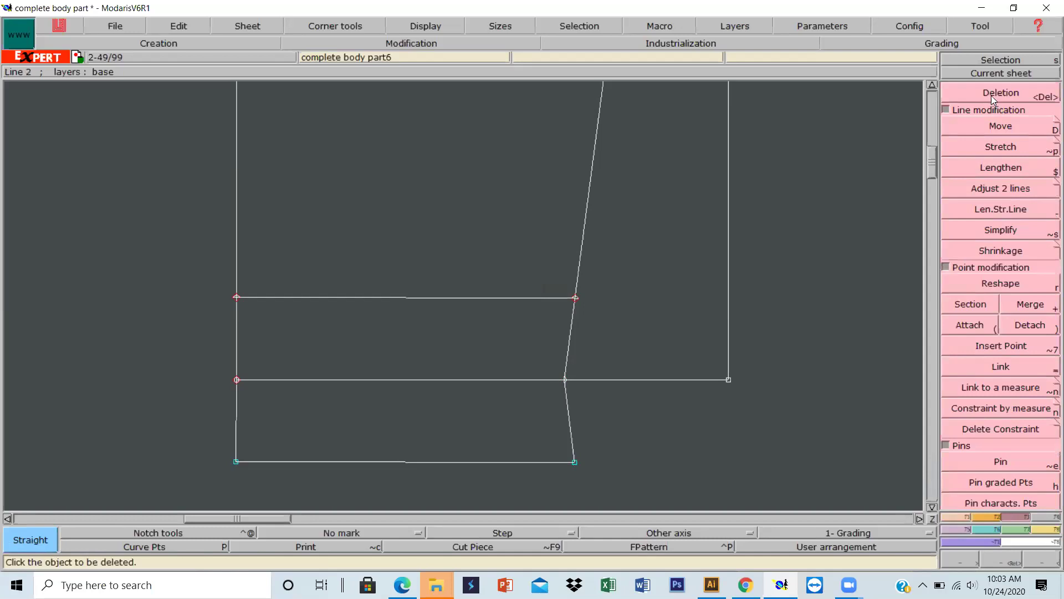
click(387, 297)
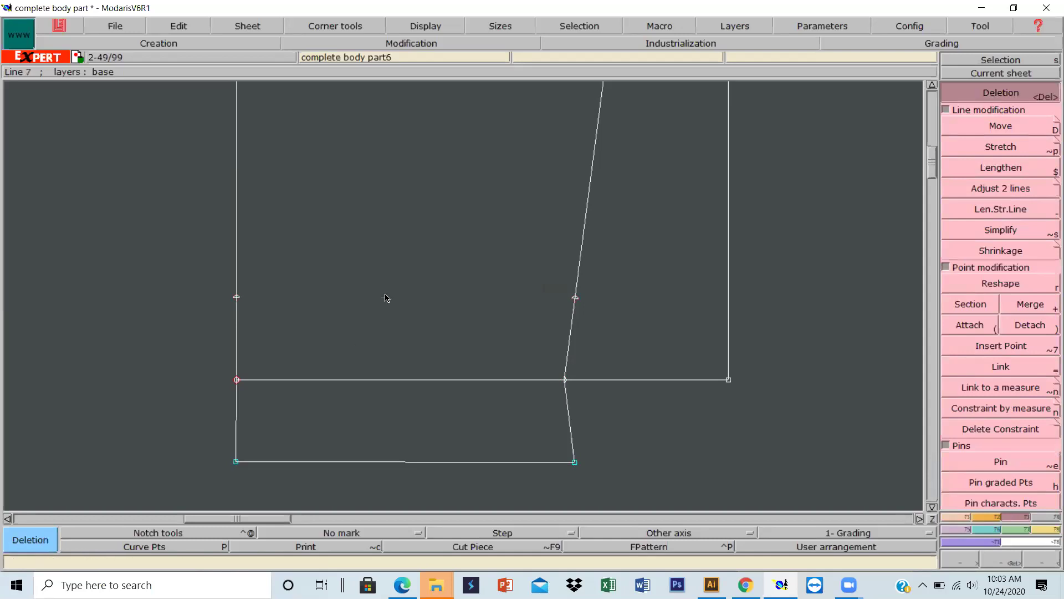
click(237, 297)
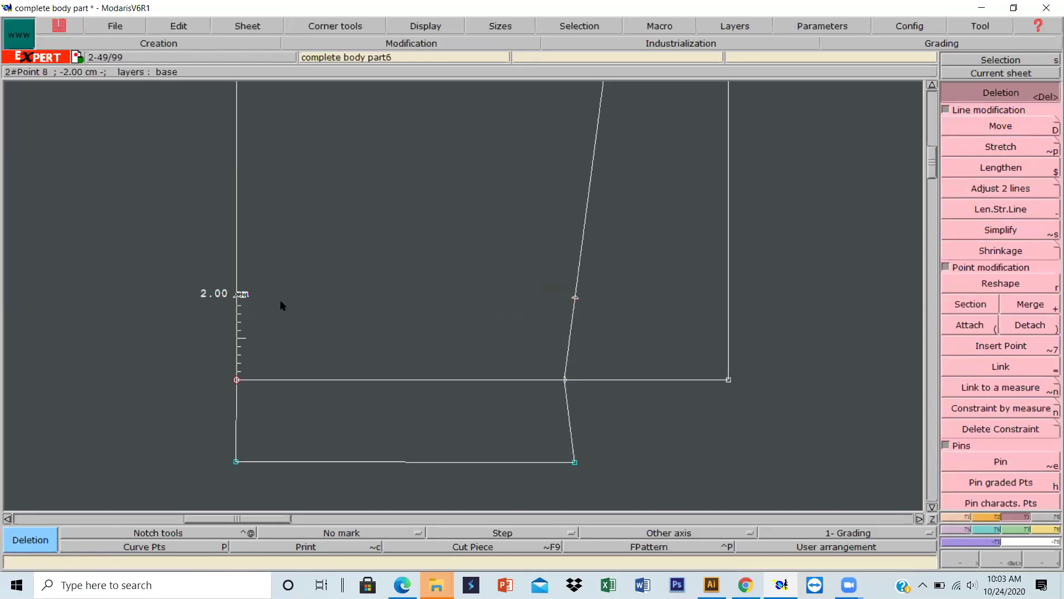
click(575, 297)
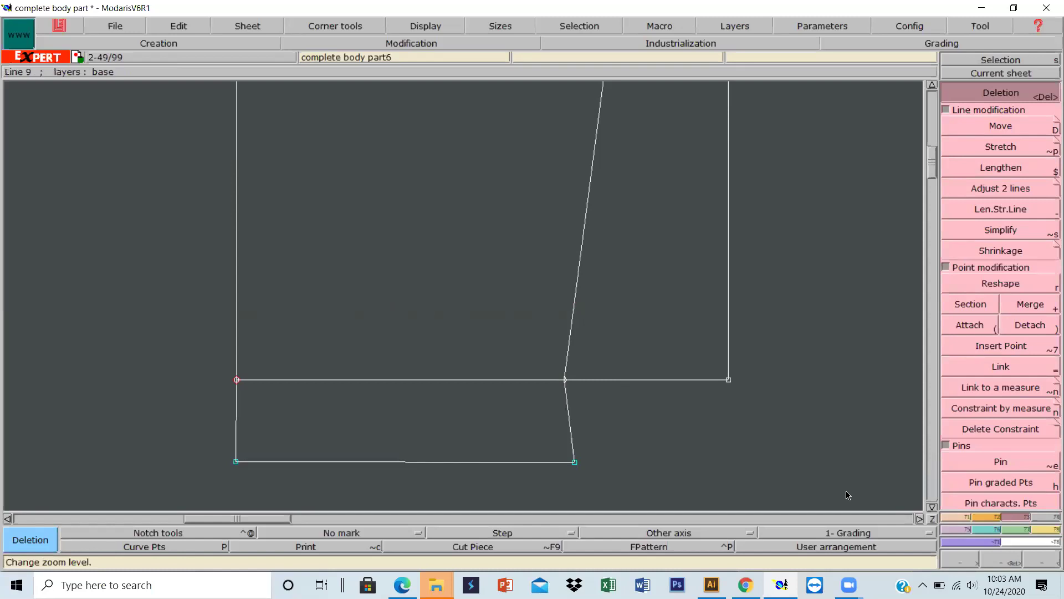
Extract the half sleeve as a new seam piece from the sleeve sheet, including the sleeve head, body and hem areas
key(j)
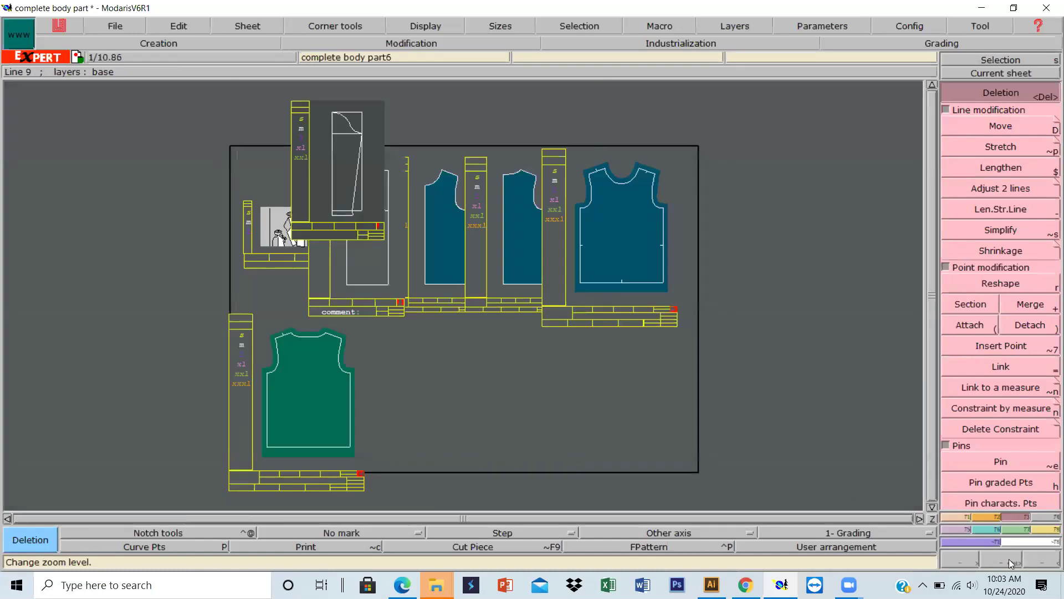
click(971, 73)
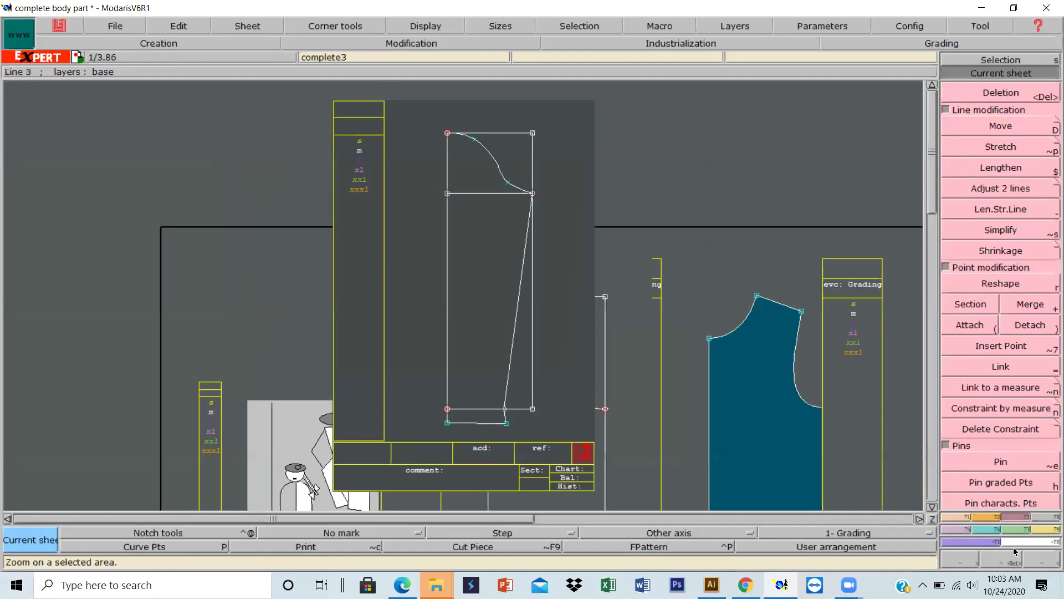
click(1050, 518)
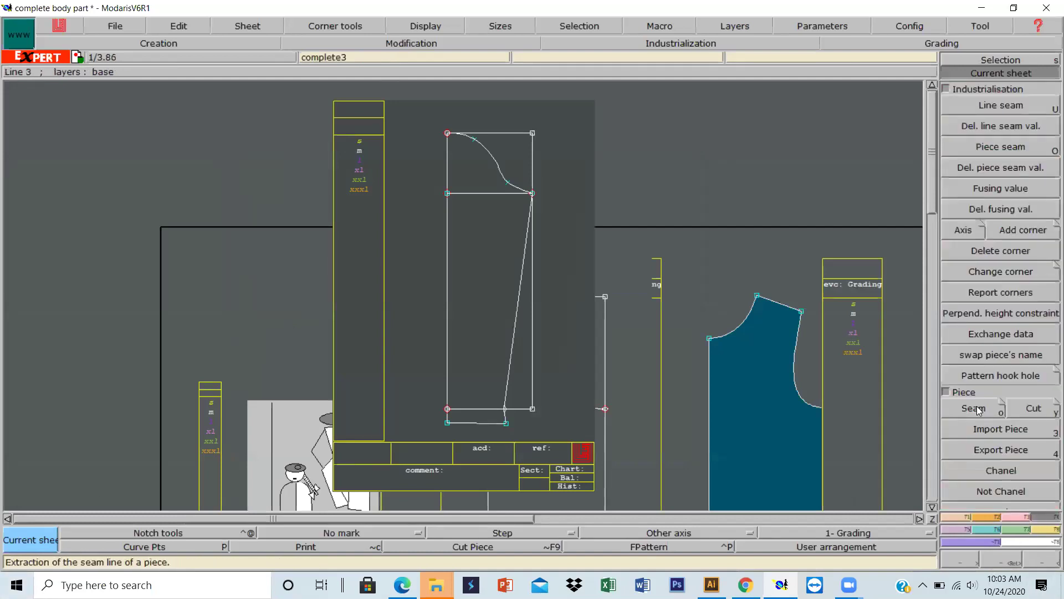
click(973, 408)
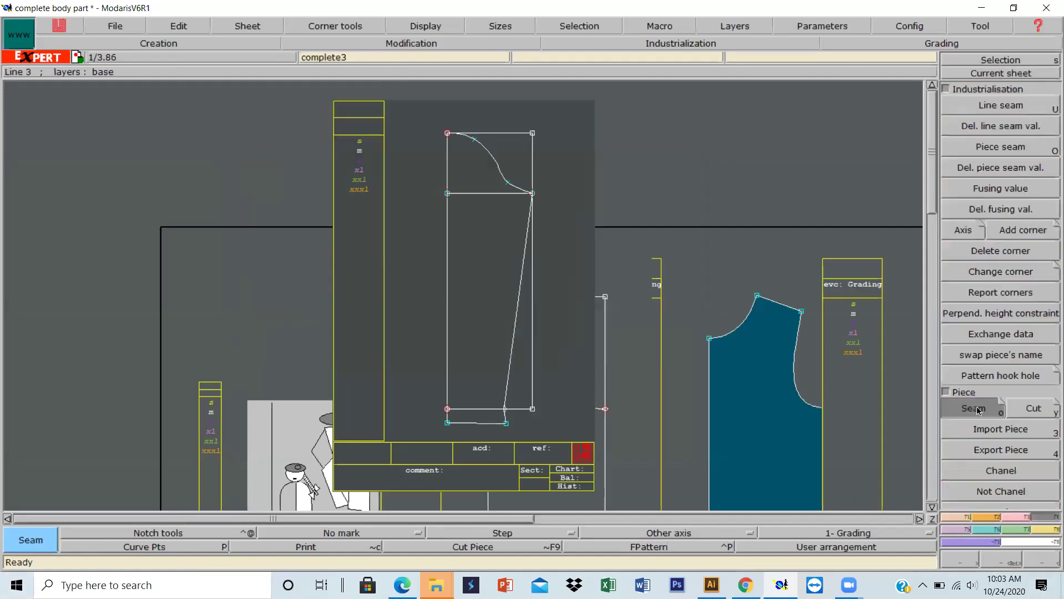
click(465, 166)
click(472, 205)
click(471, 231)
click(475, 412)
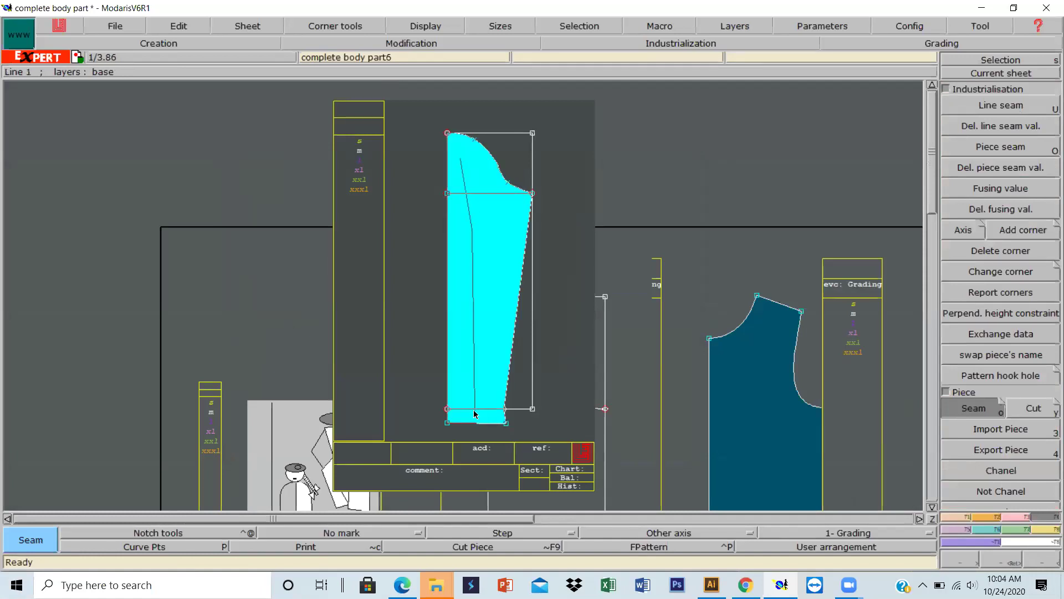
right_click(474, 416)
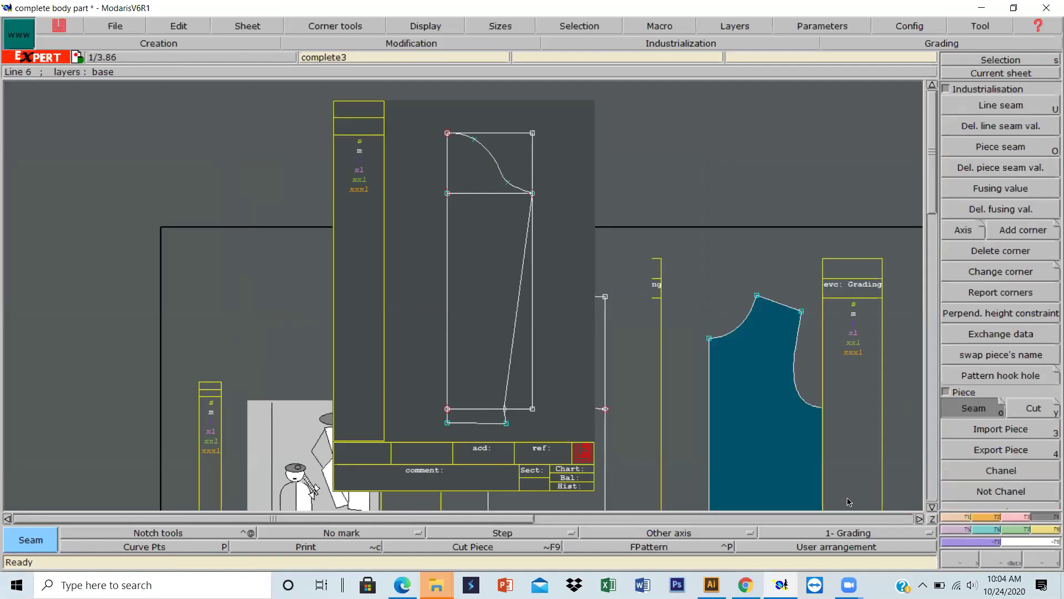
Make the extracted half sleeve the current sheet and mirror it about its straight vertical edge with Sym2Pts into a full sleeve
click(933, 519)
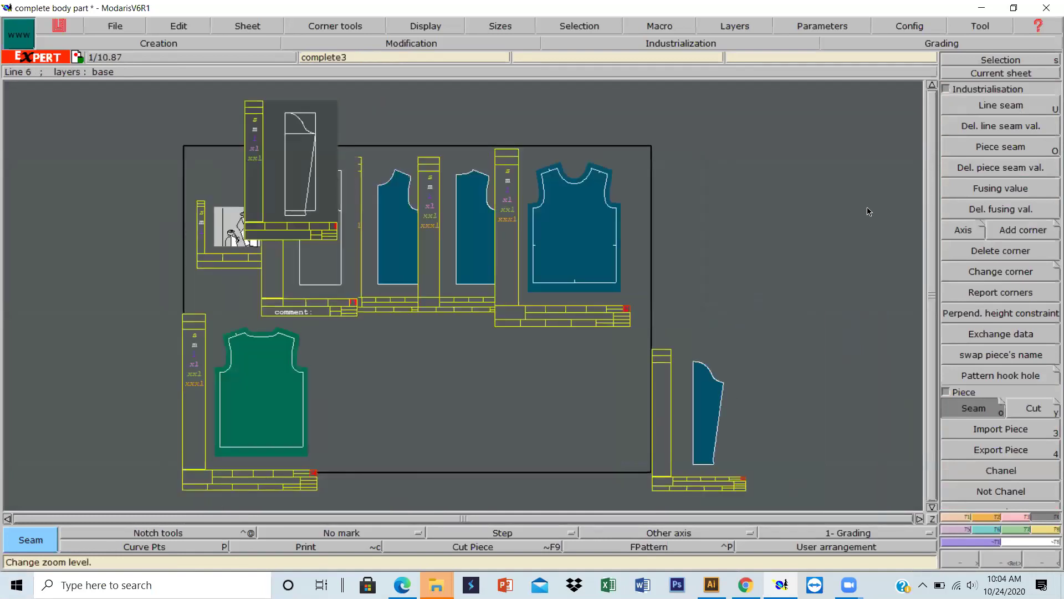
click(976, 72)
click(711, 420)
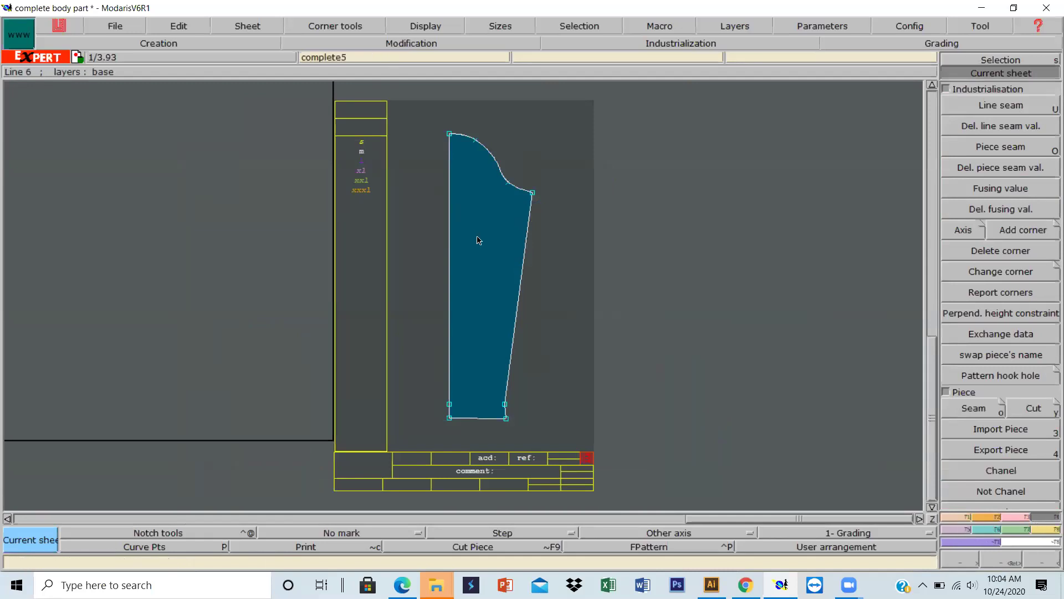
click(965, 531)
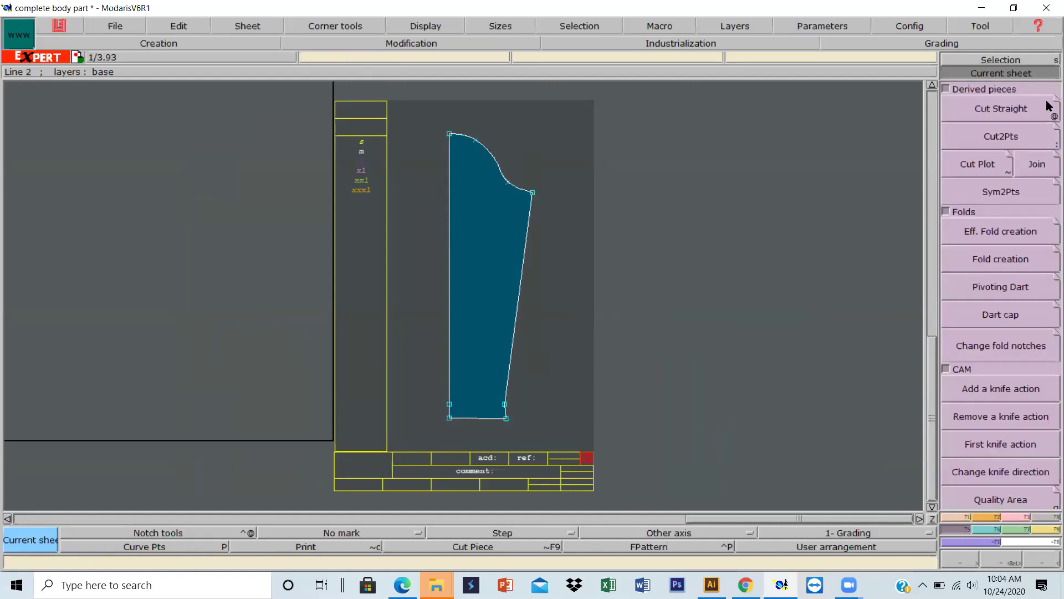
click(993, 192)
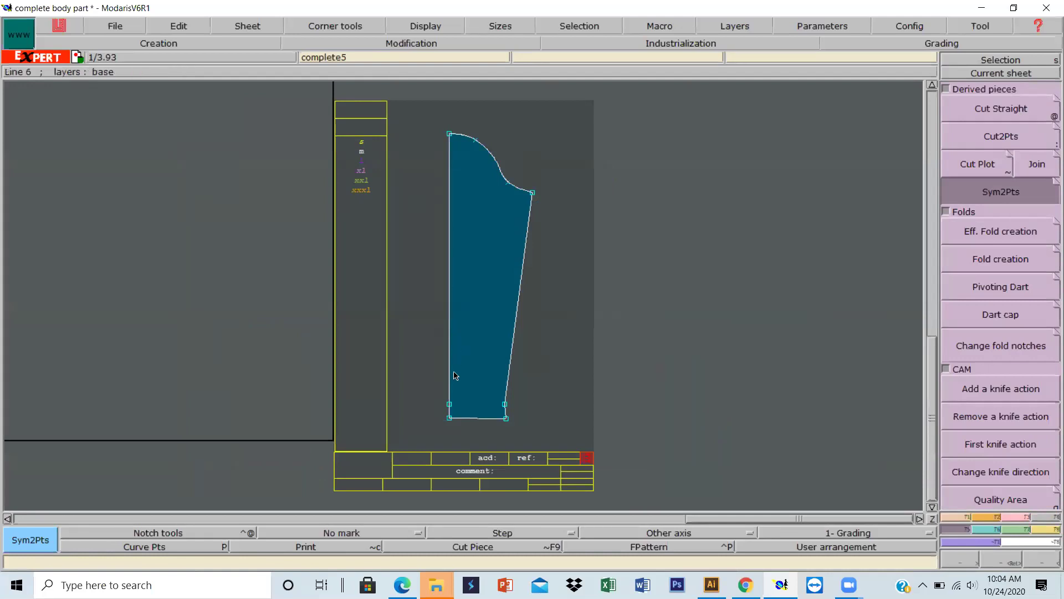
click(449, 418)
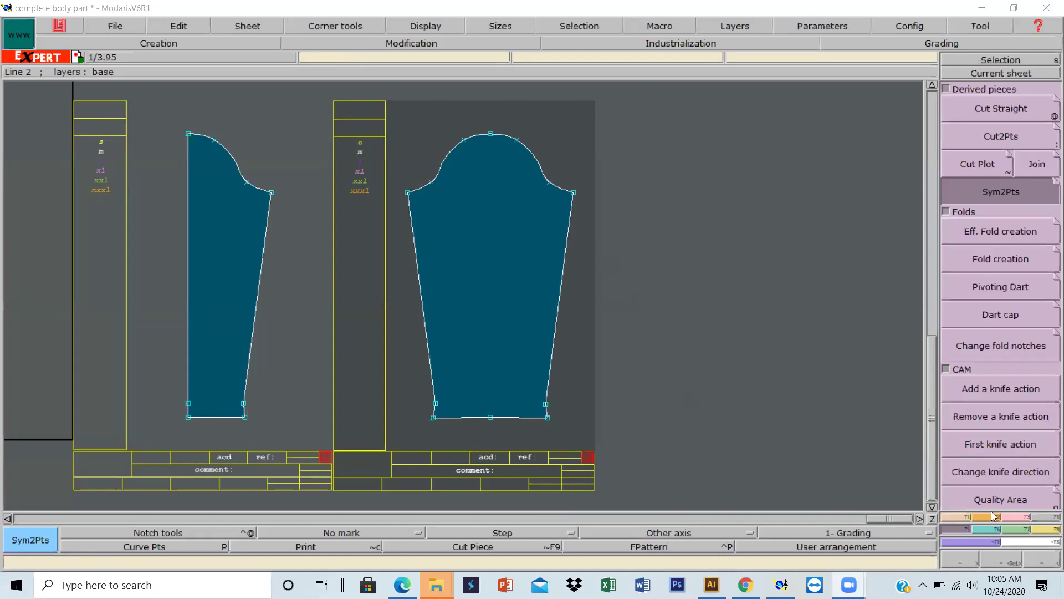
Apply a 2 cm seam allowance at beginning and end to all outline edges of the full sleeve with Piece seam
click(1047, 522)
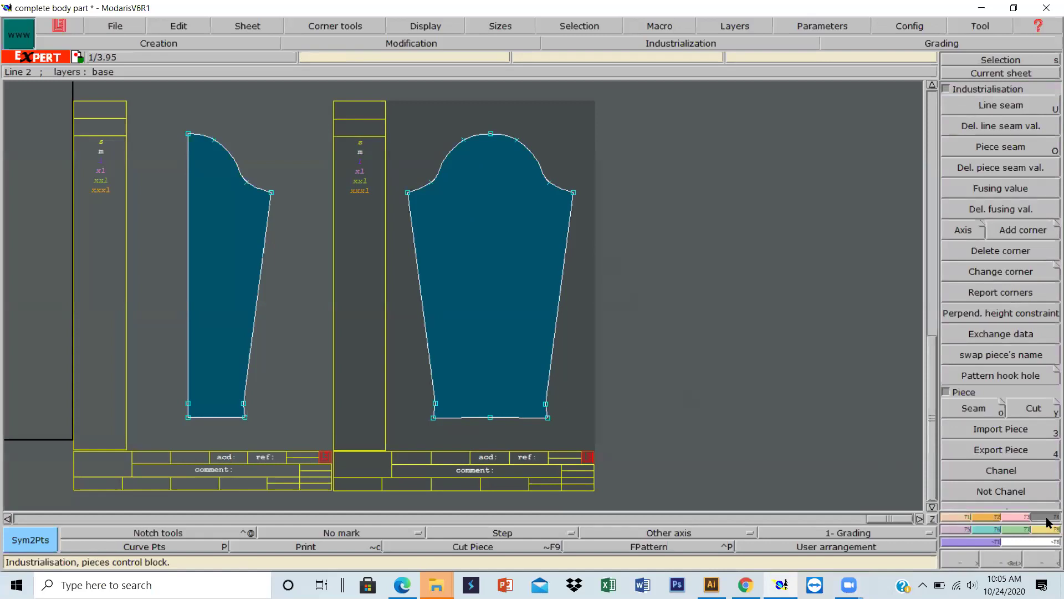
click(992, 147)
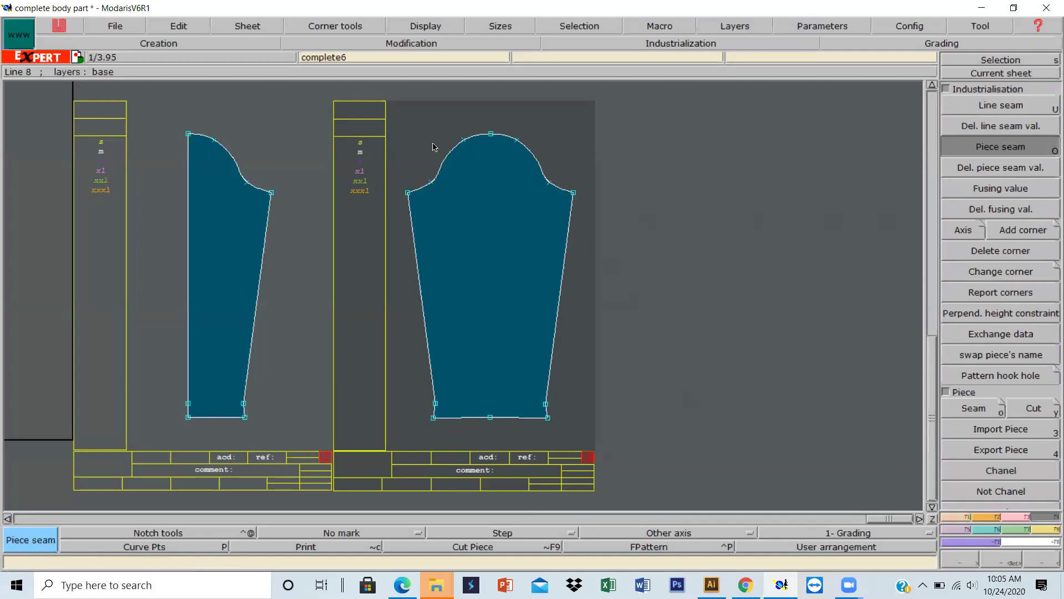
drag(391, 139, 571, 439)
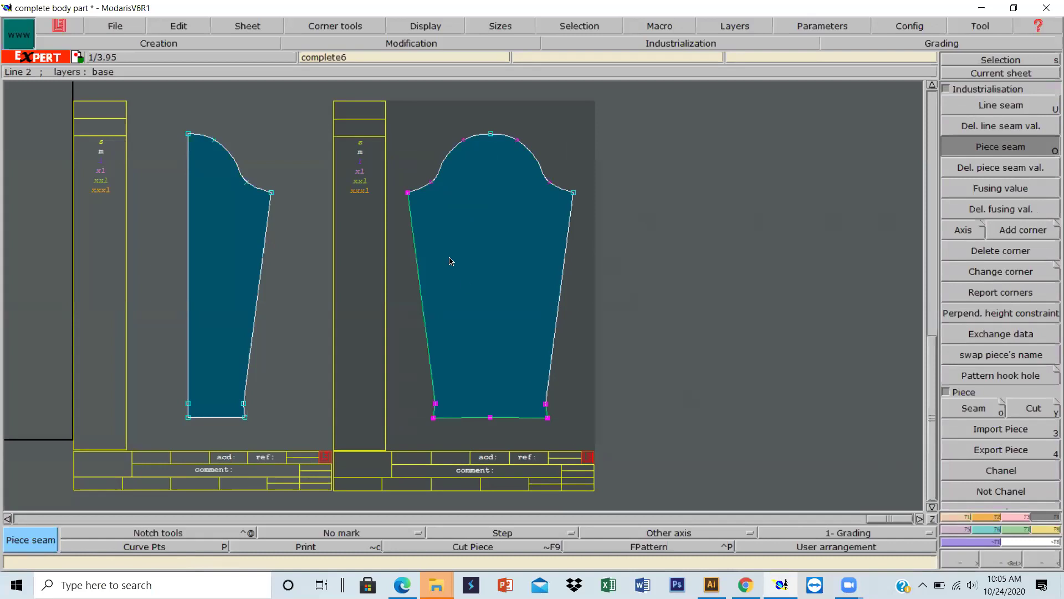
drag(391, 105, 582, 433)
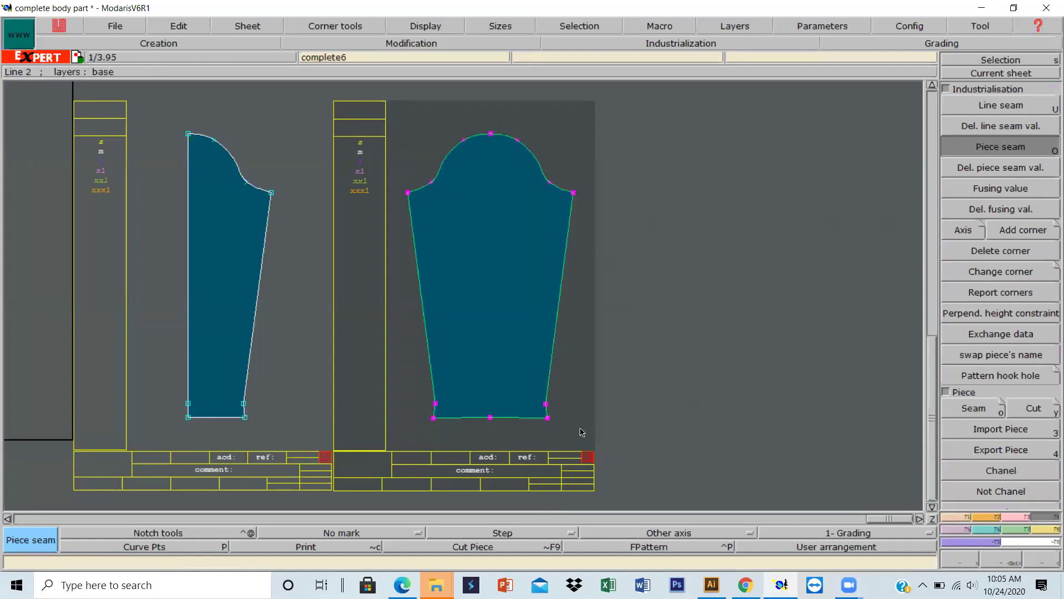
click(530, 153)
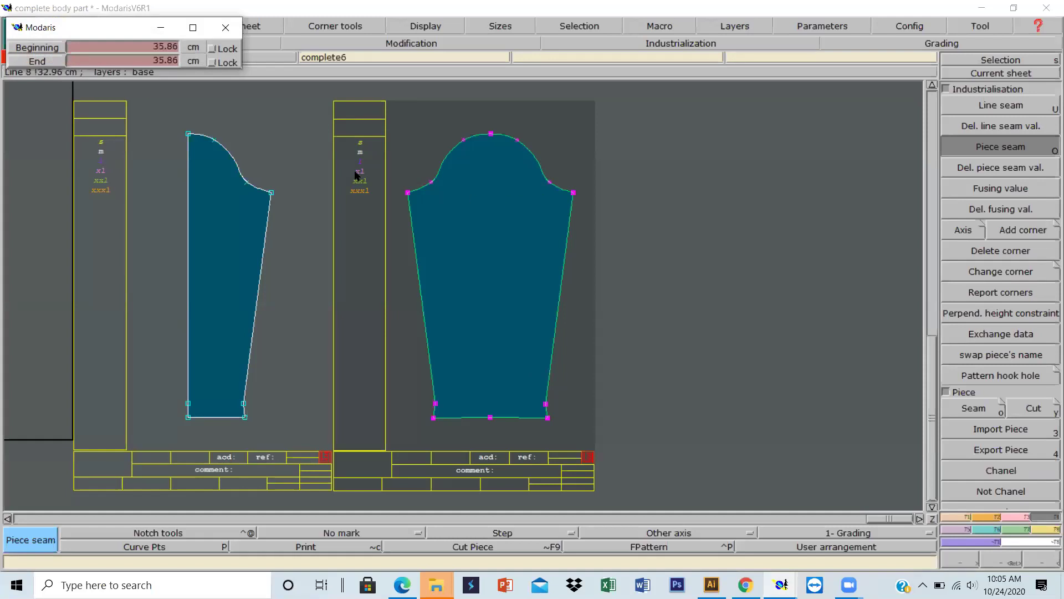
click(119, 46)
text(2)
click(135, 60)
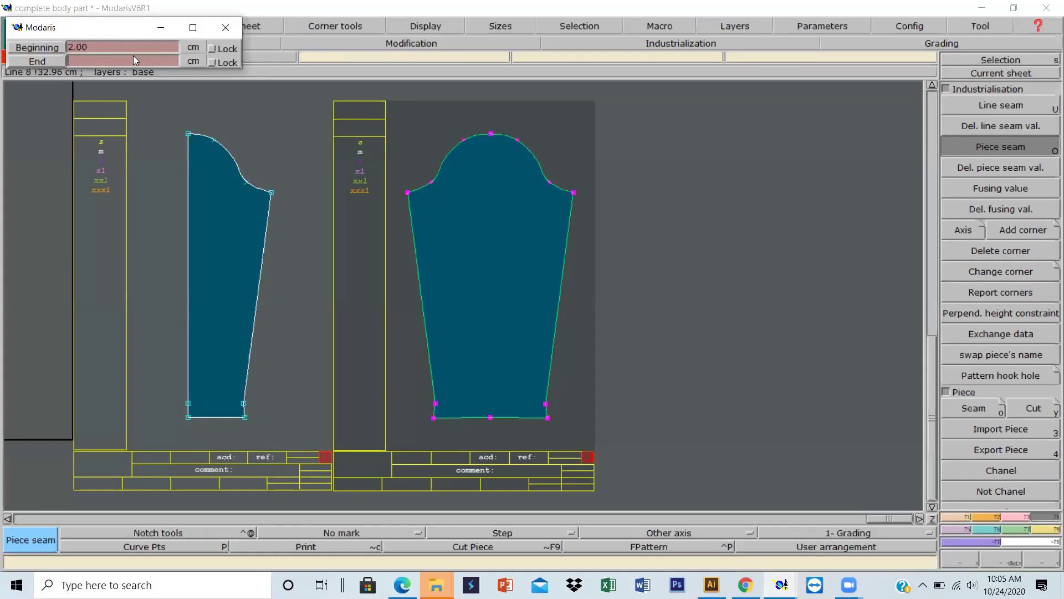
text(2)
key(Return)
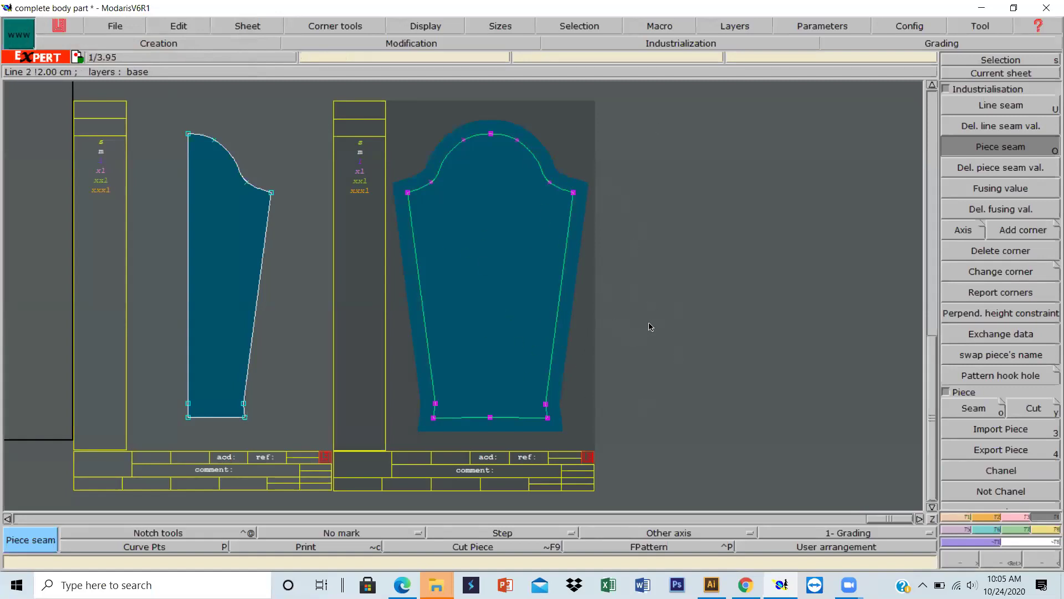
click(581, 353)
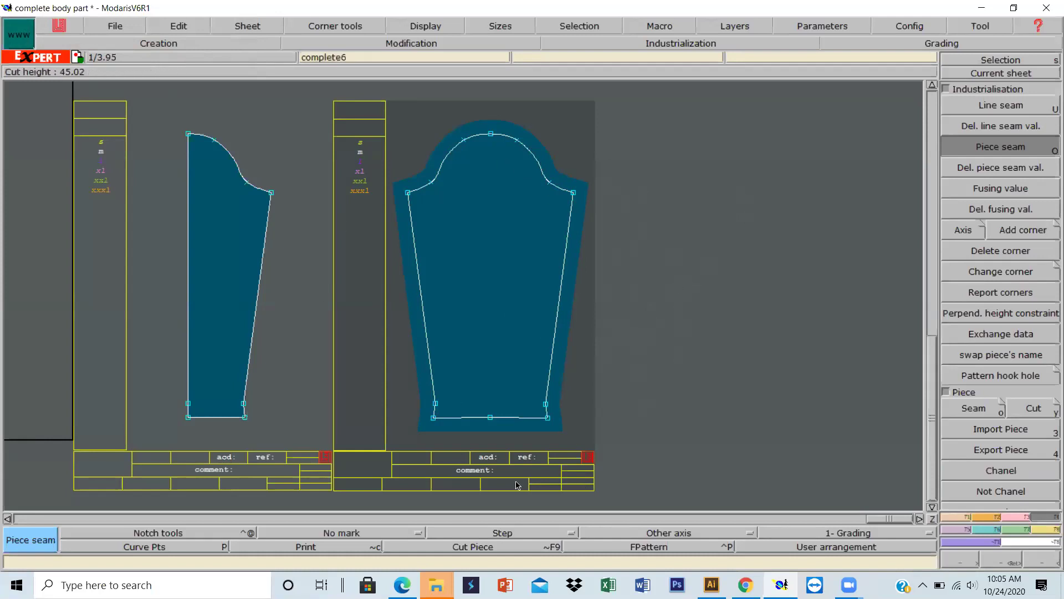
click(996, 146)
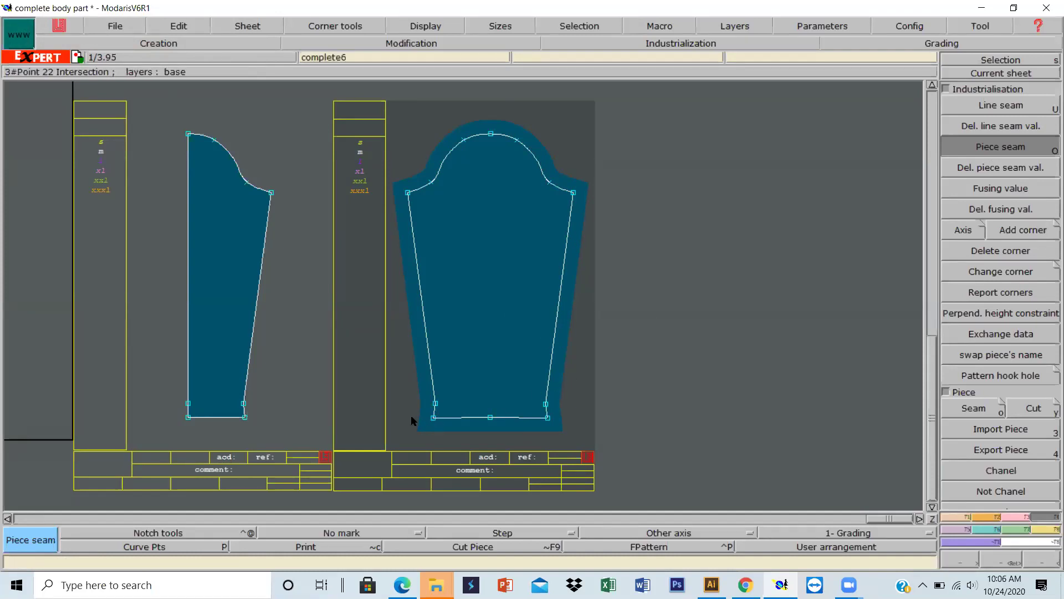
drag(411, 419, 565, 439)
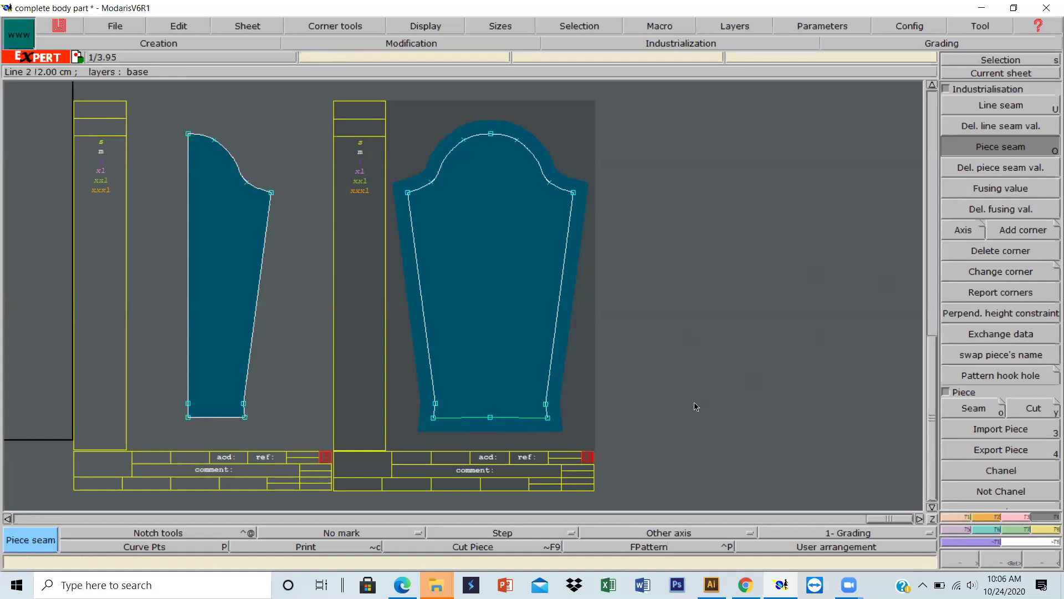
click(405, 396)
click(583, 359)
Merge the two halves of the full sleeve's hem line at the centre and delete the leftover midpoint
click(1008, 559)
drag(419, 412, 572, 456)
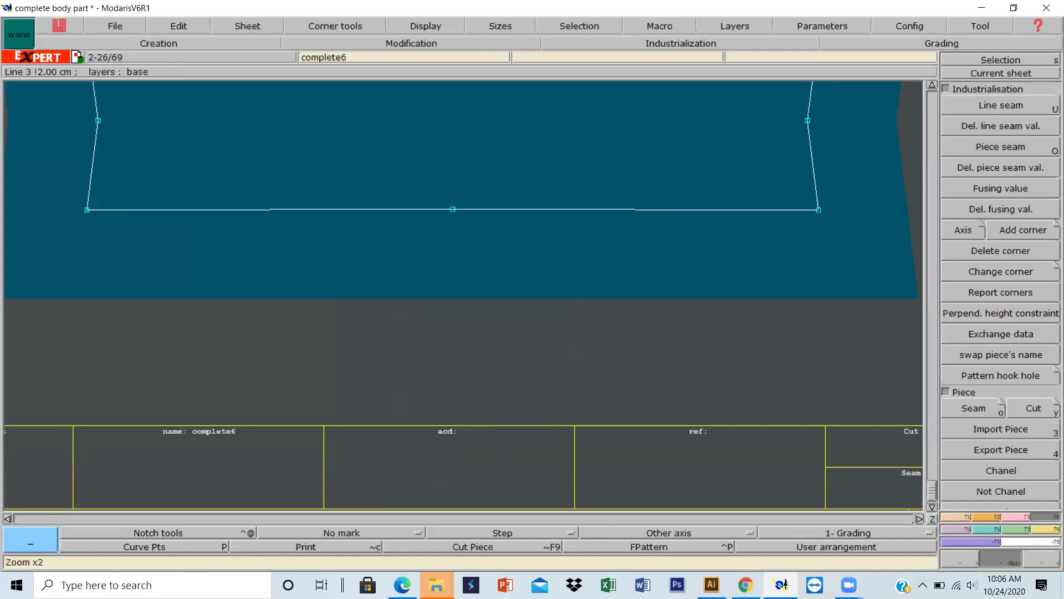
click(1018, 518)
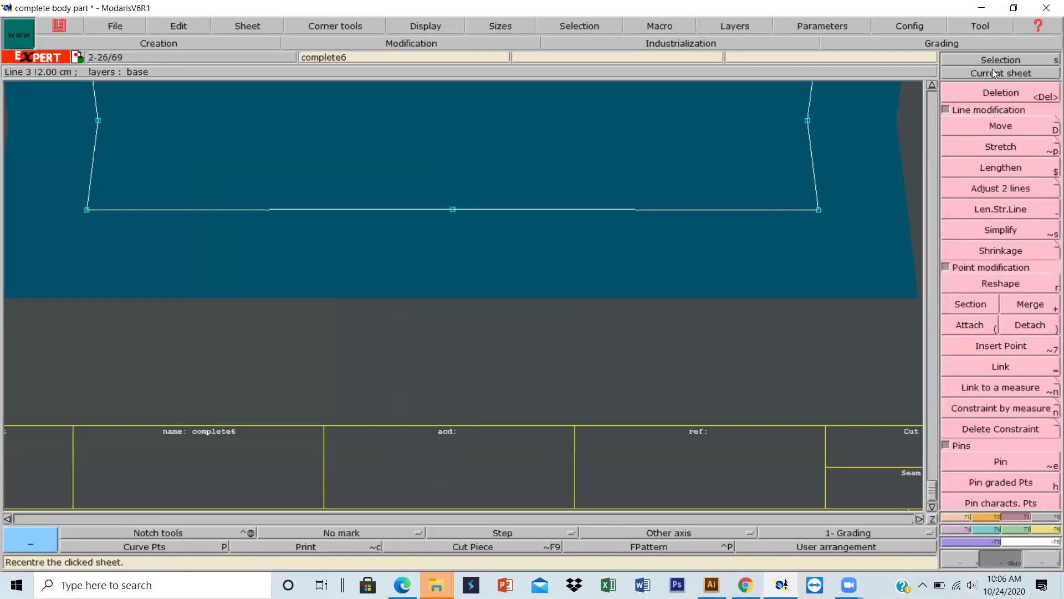
click(980, 98)
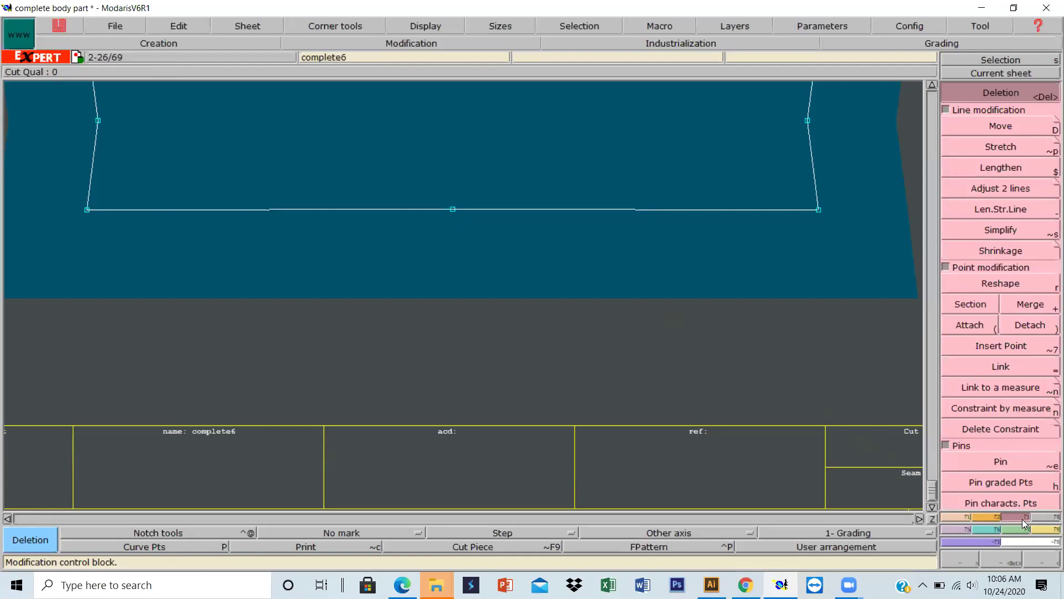
click(1016, 303)
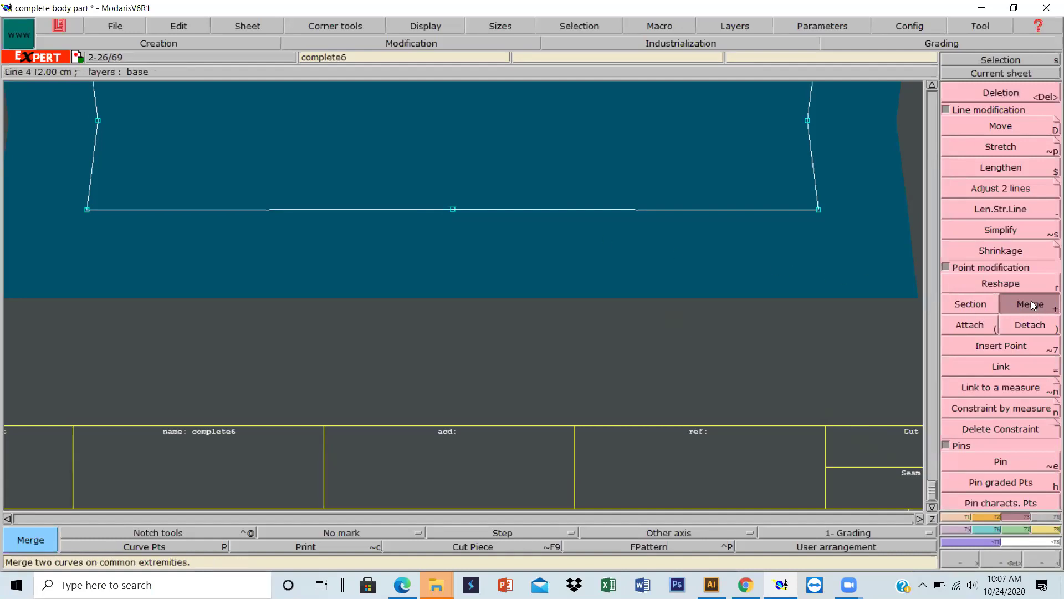
click(452, 210)
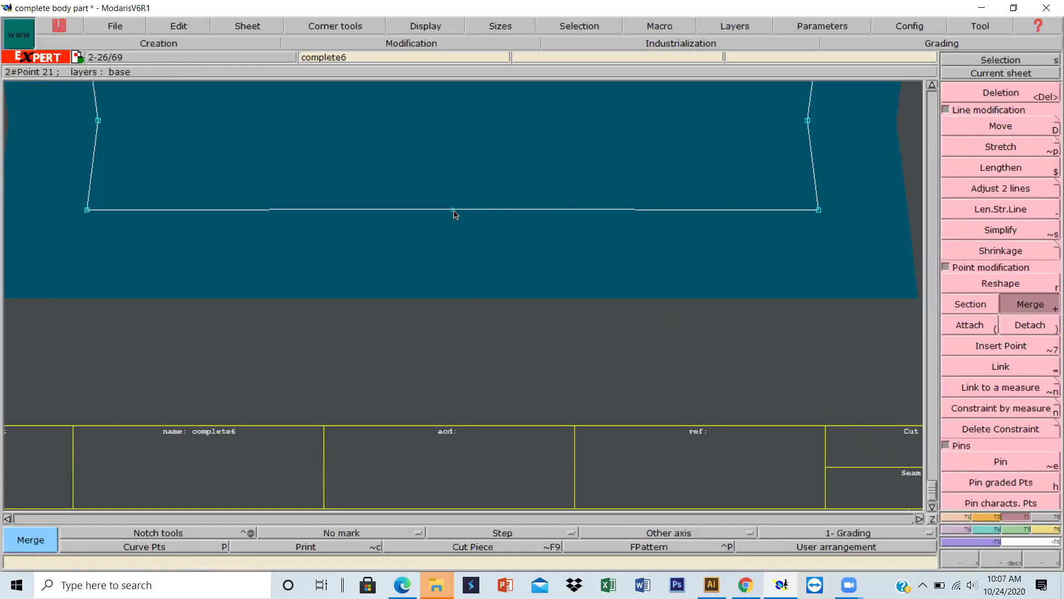
click(998, 93)
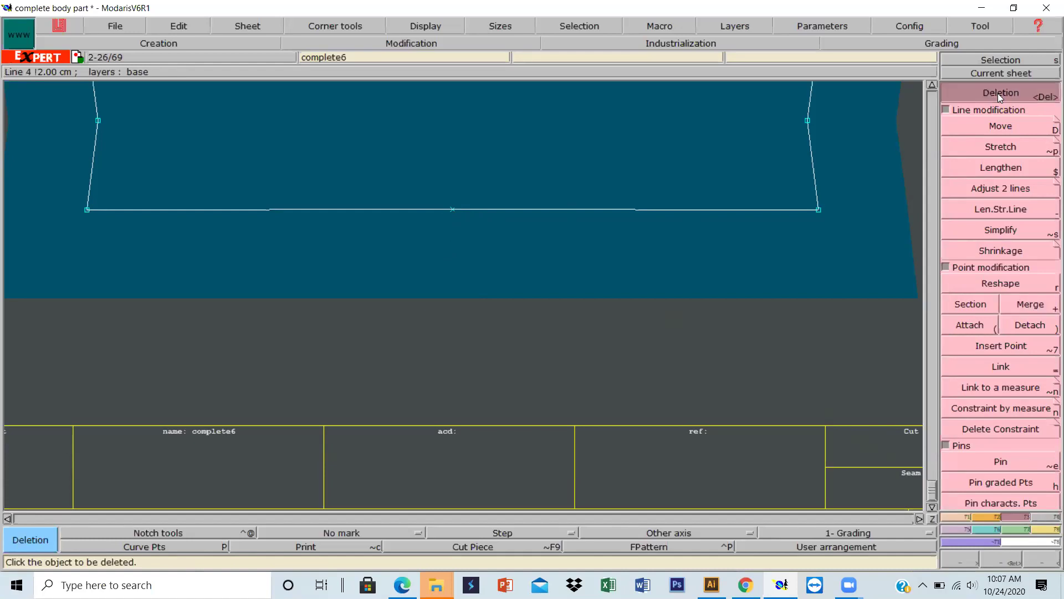
click(453, 210)
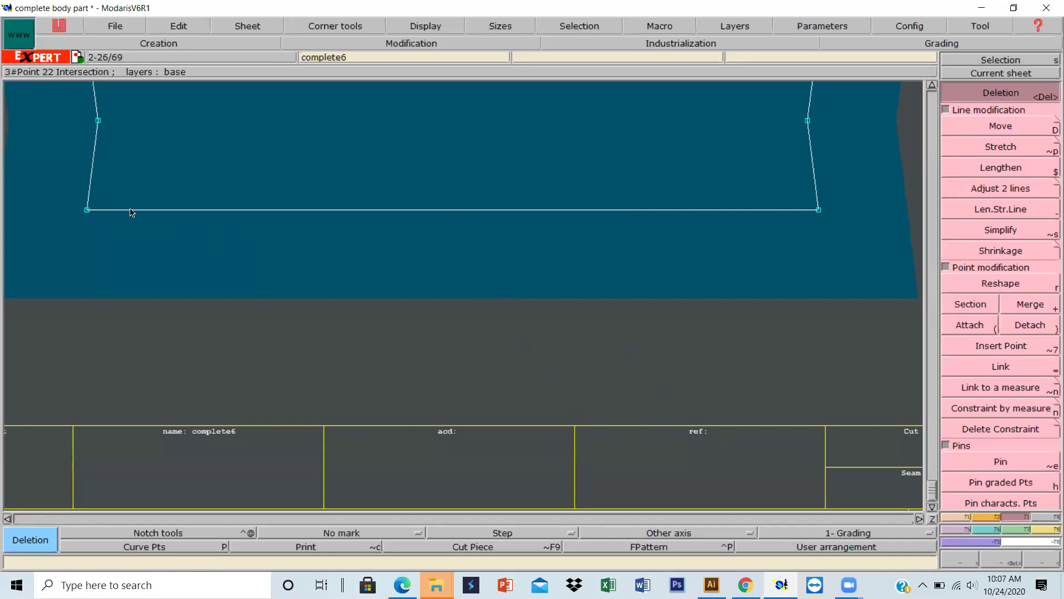
Set the seam allowance of the sleeve's hem line to 3 cm at both beginning and end with Piece seam
click(1047, 515)
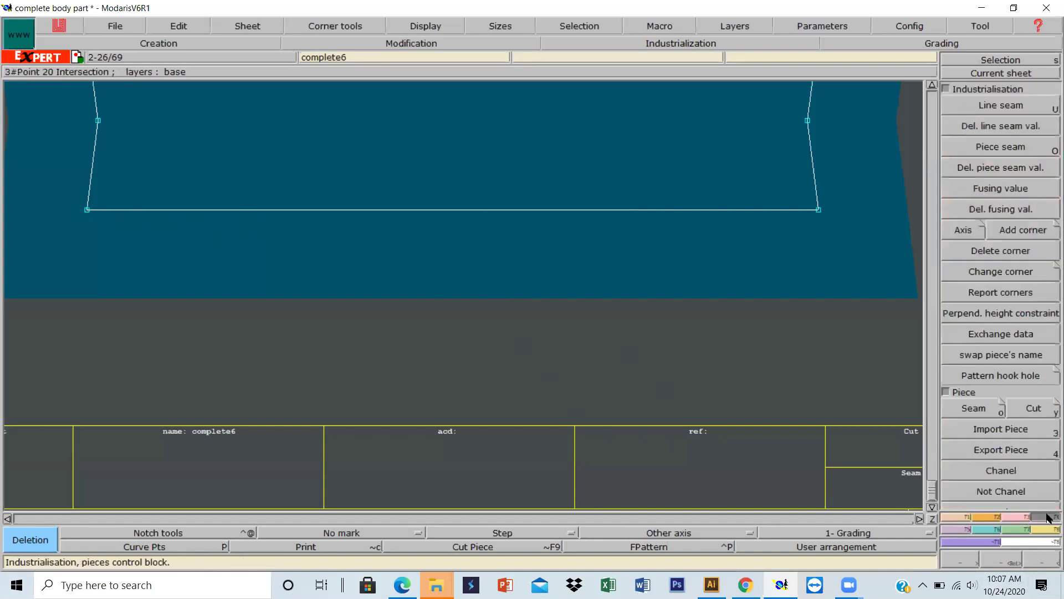
click(986, 148)
drag(107, 215, 843, 283)
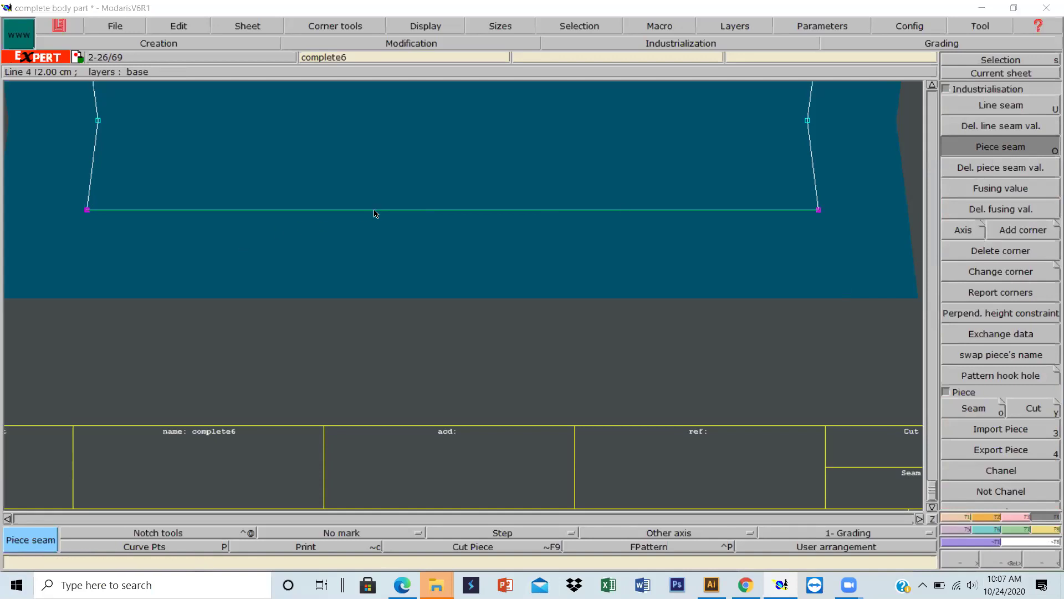
double_click(117, 48)
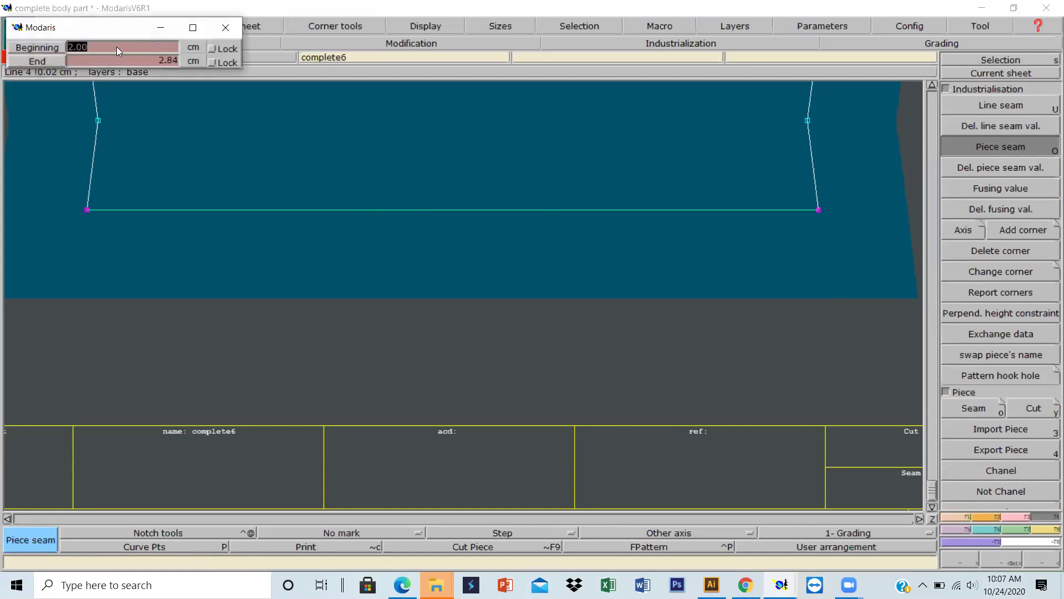
text(3)
double_click(127, 61)
text(3)
key(Return)
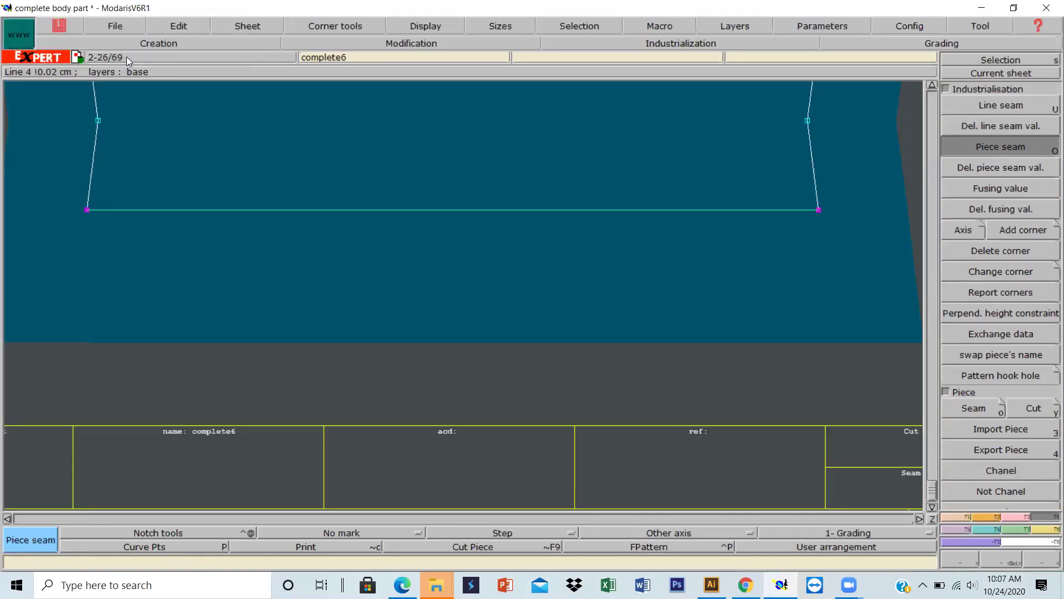
Make the full sleeve the current sheet again and clear the hem line selection
click(934, 517)
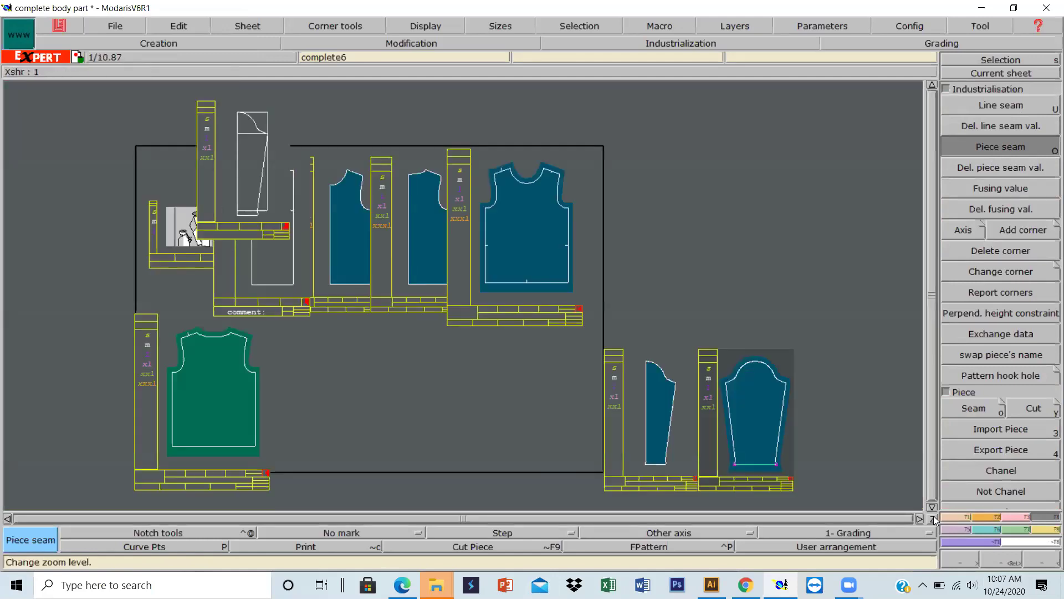
click(985, 73)
click(742, 397)
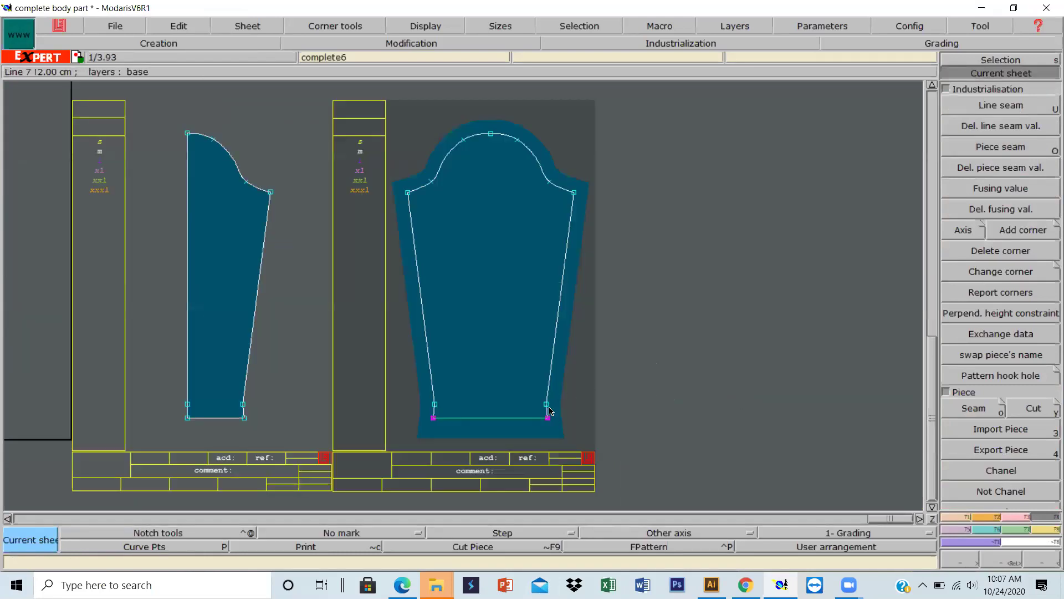
click(585, 345)
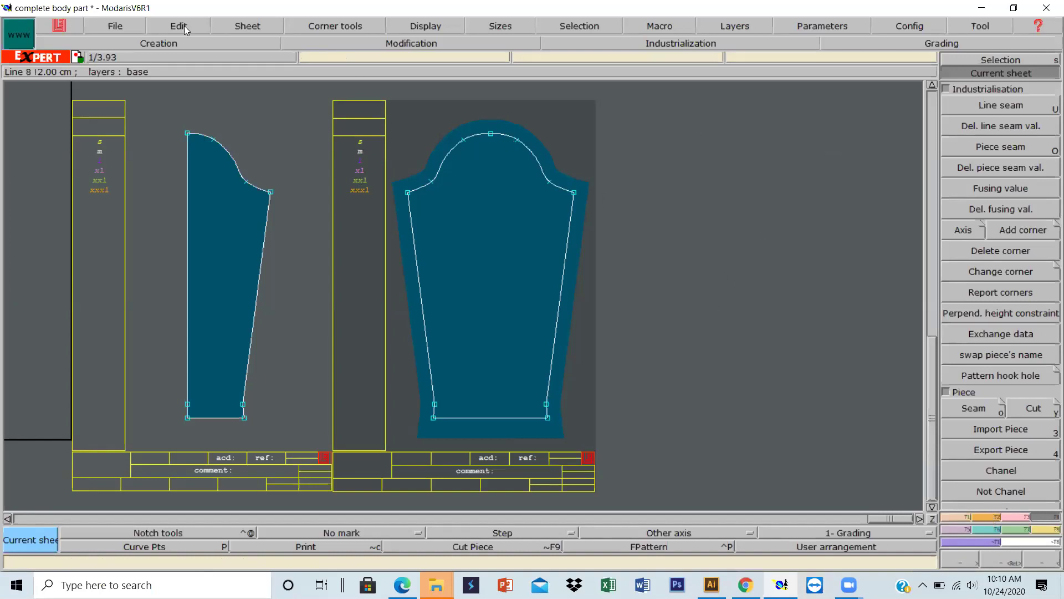
Draw a freehand S-shaped Bezier curve through six points in the empty area beside the full sleeve
click(957, 516)
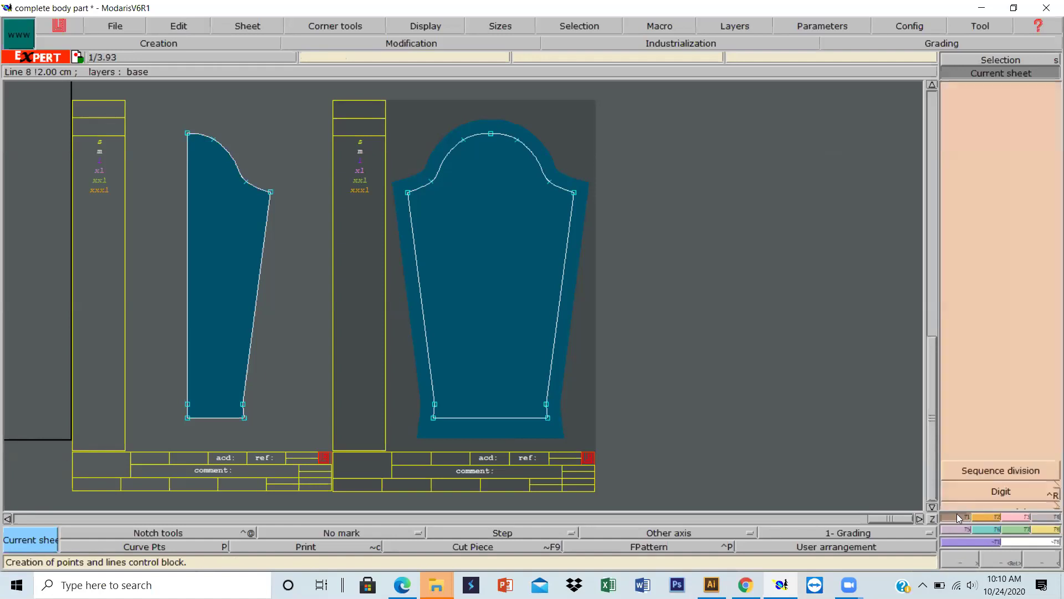
click(1006, 345)
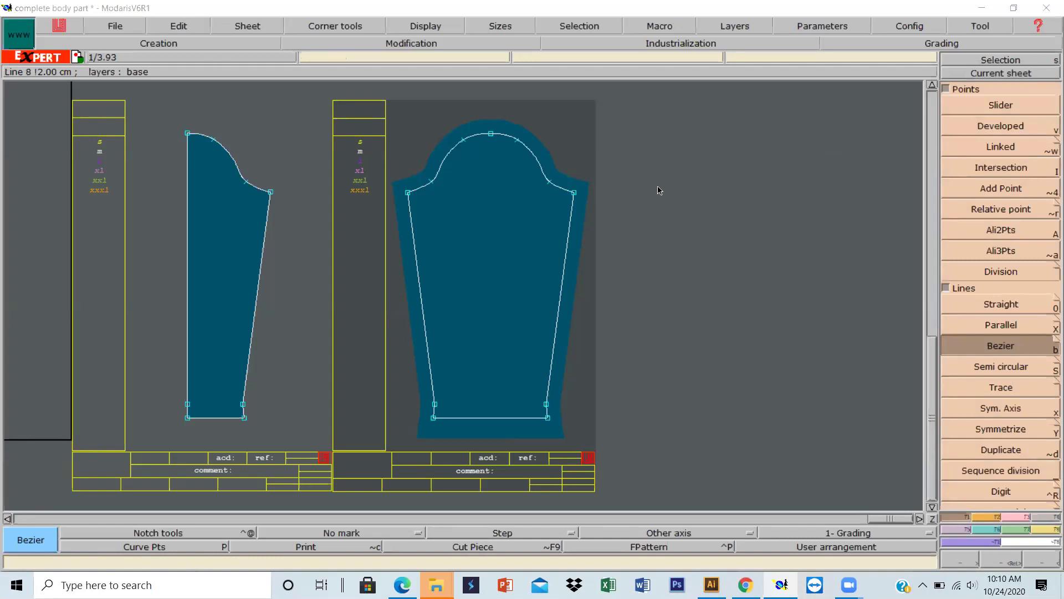
click(643, 179)
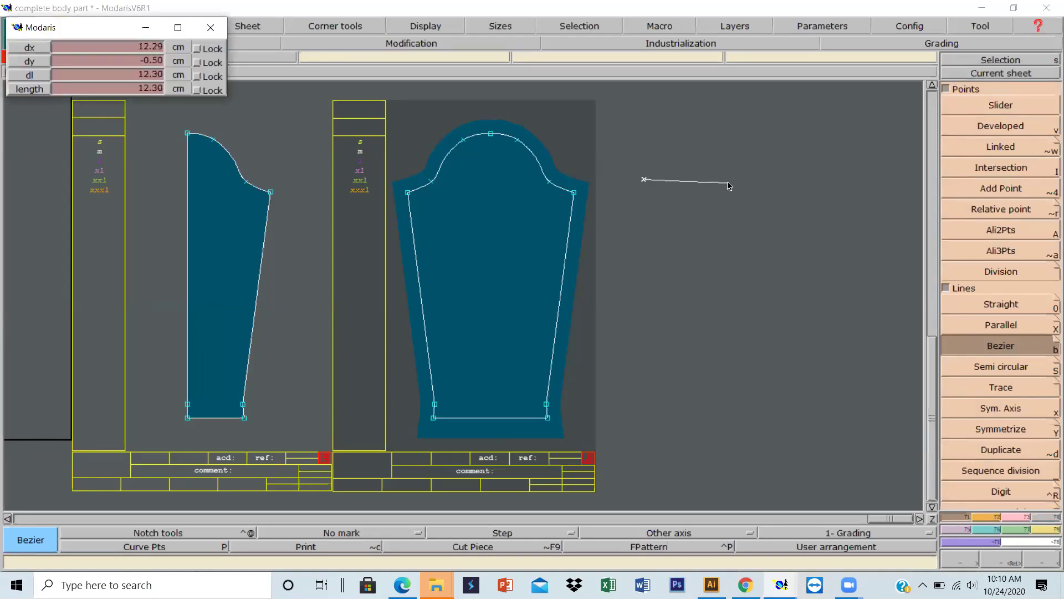
click(698, 198)
click(746, 237)
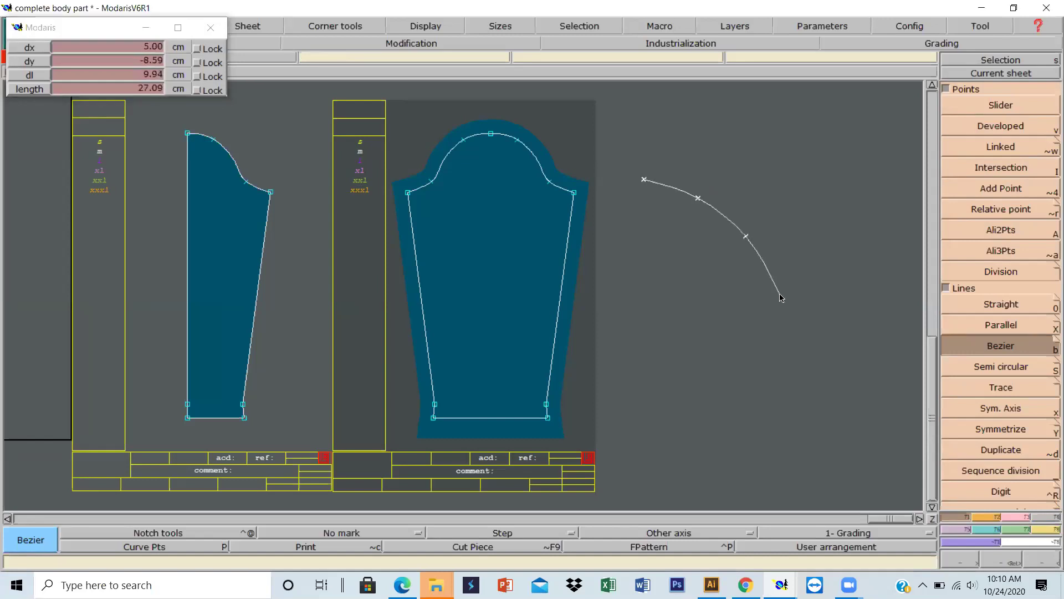
click(790, 326)
click(843, 366)
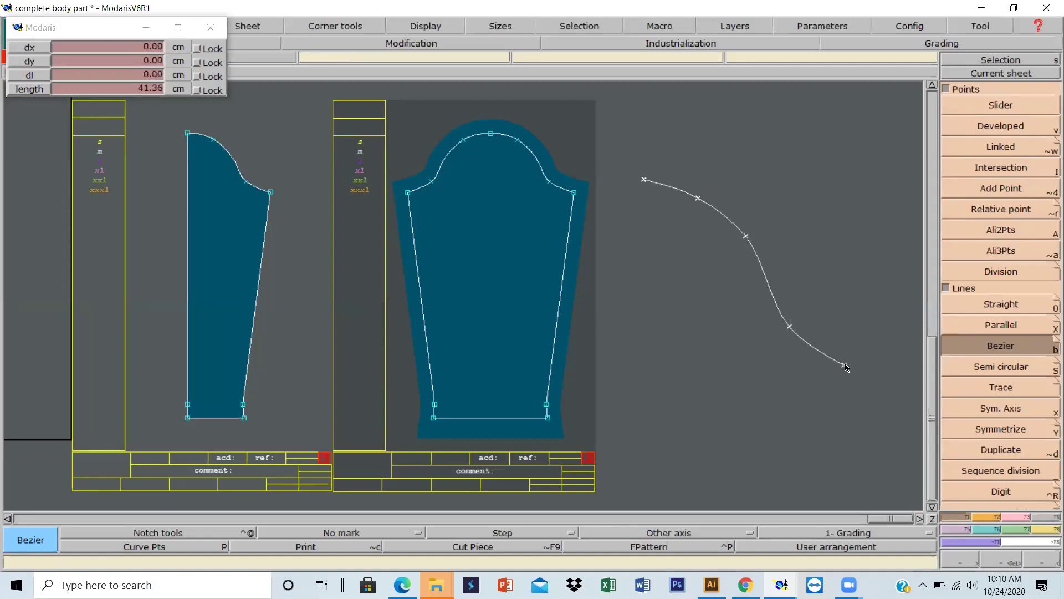
click(912, 378)
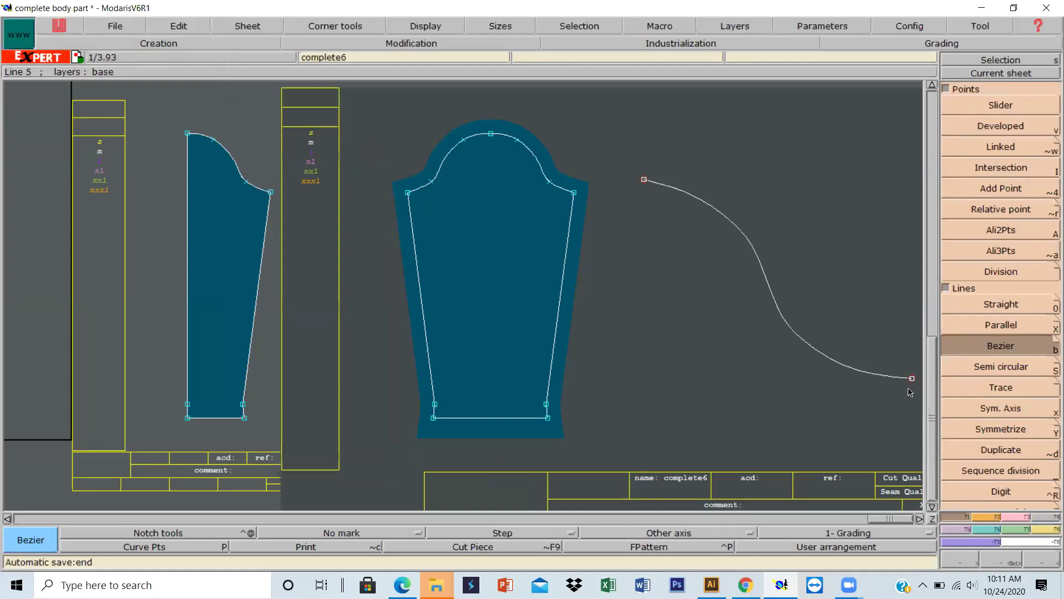
Display the curve points and smooth the S-shaped curve by moving its four intermediate points with Reshape
click(163, 548)
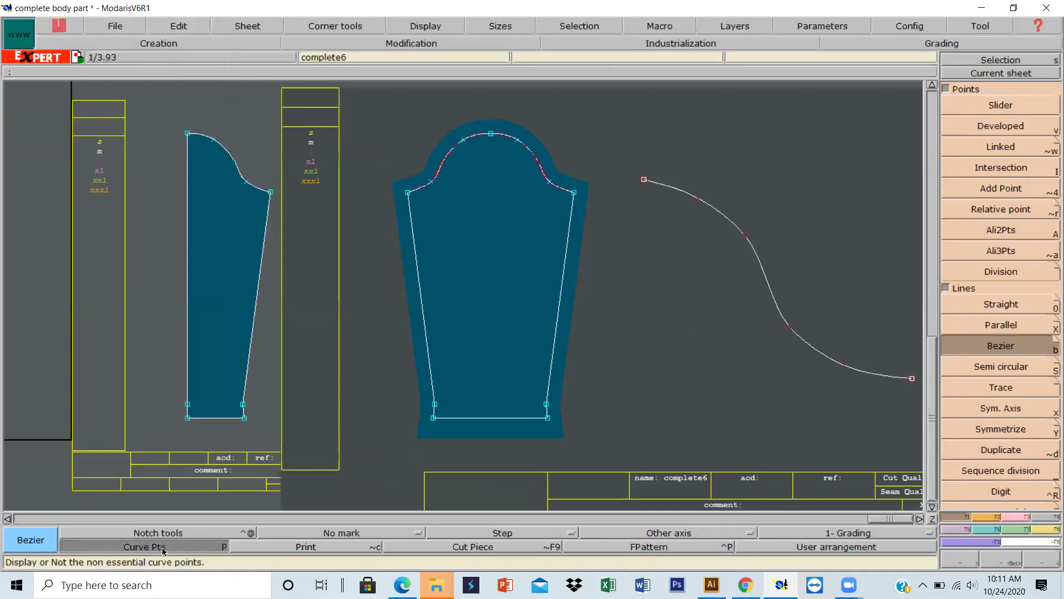
click(1014, 515)
click(992, 283)
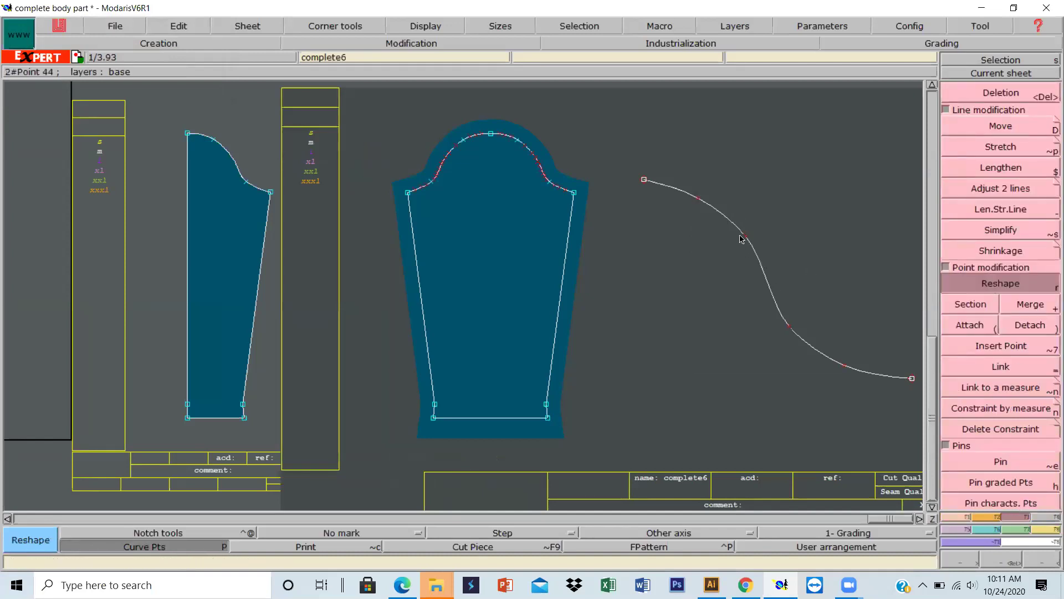
click(699, 199)
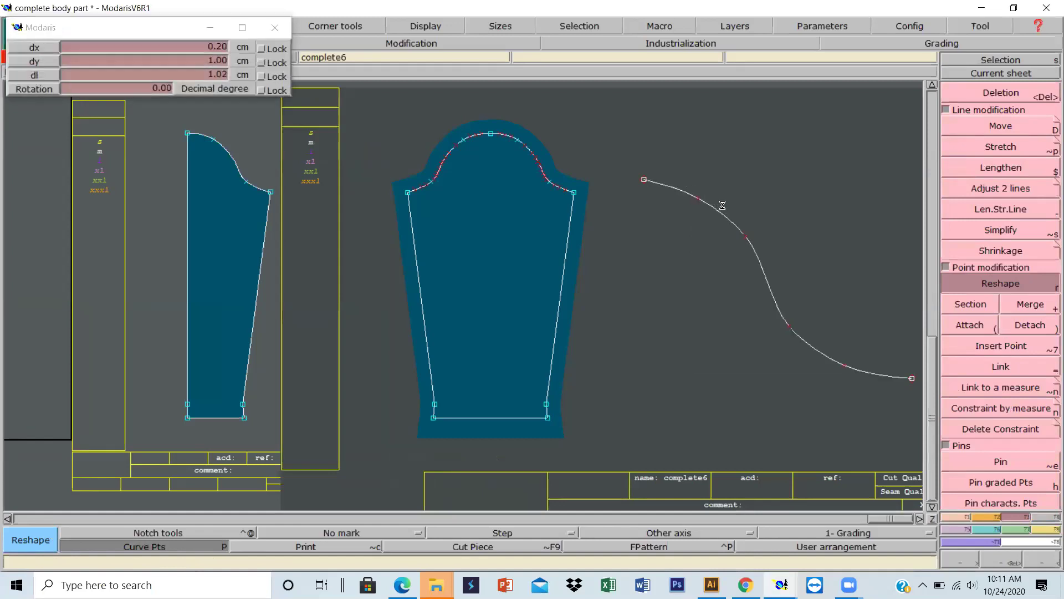
click(723, 205)
click(748, 235)
click(750, 233)
click(789, 327)
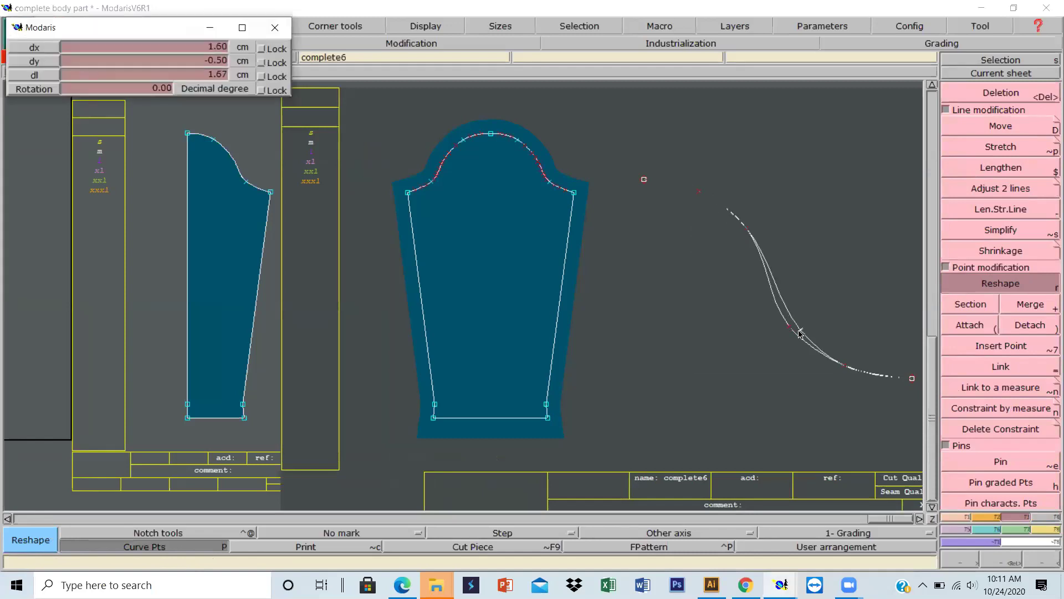
click(801, 332)
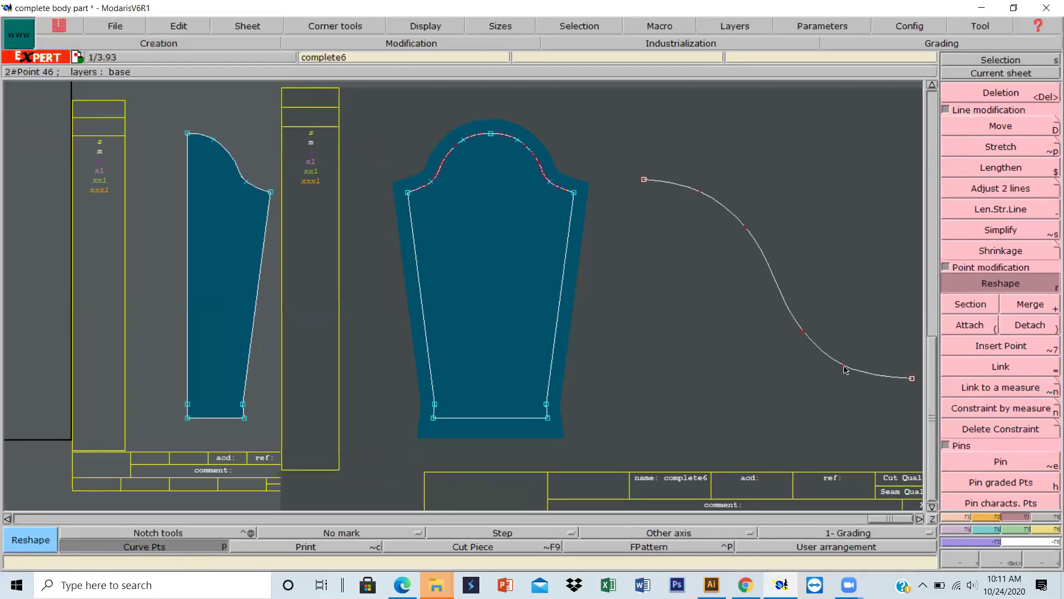
click(845, 370)
click(856, 368)
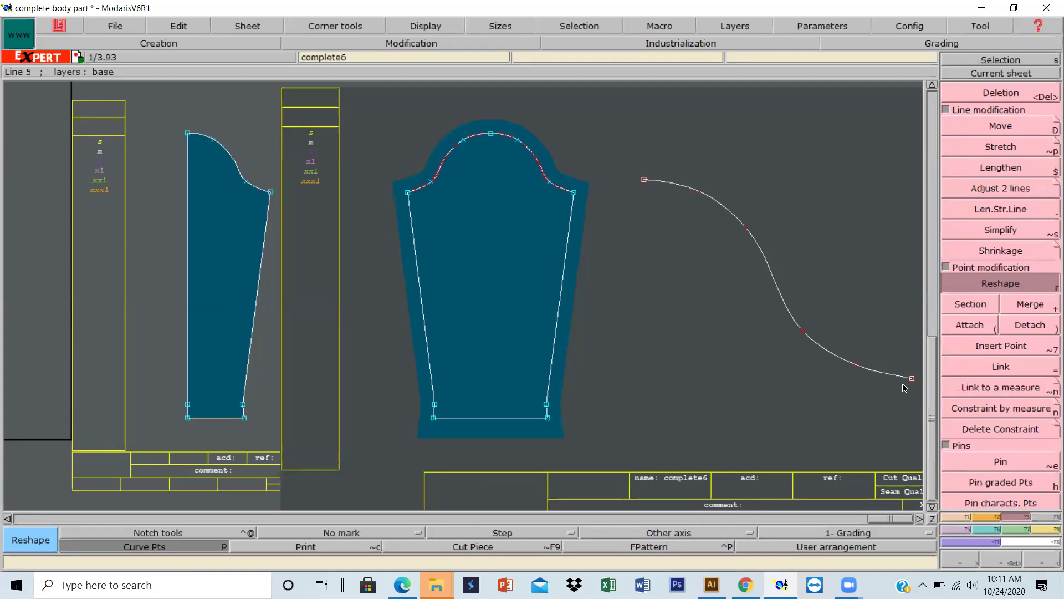
Undo the point reshaping, the S-shaped Bezier curve and the 3 cm hem seam allowance
key(ctrl+z)
key(ctrl+z)
key(ctrl+z)
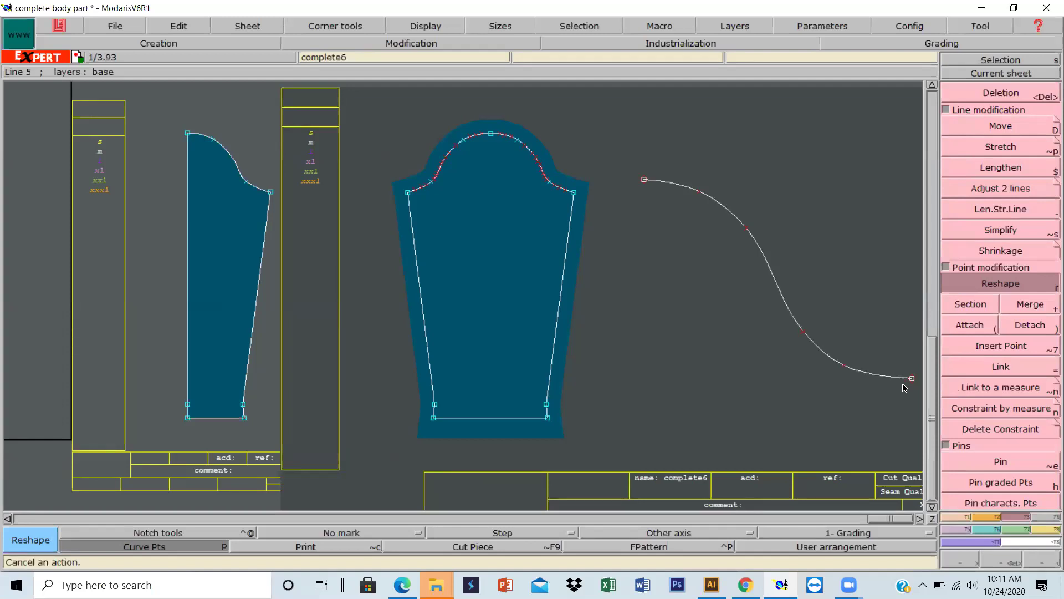
key(ctrl+z)
key(ctrl+z)
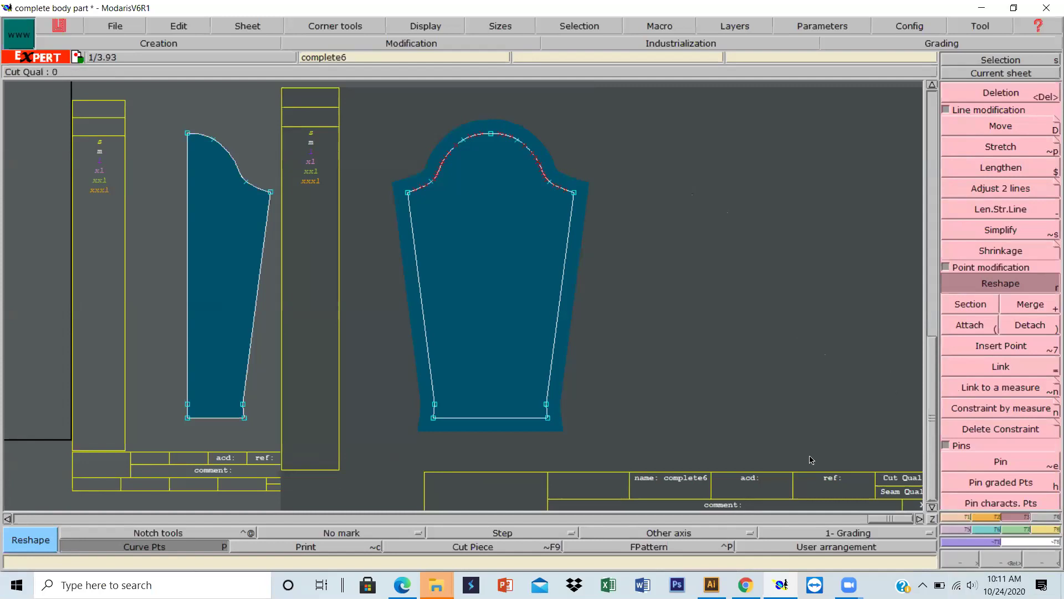
Show the whole desk and arrange all sheets on it automatically
click(933, 518)
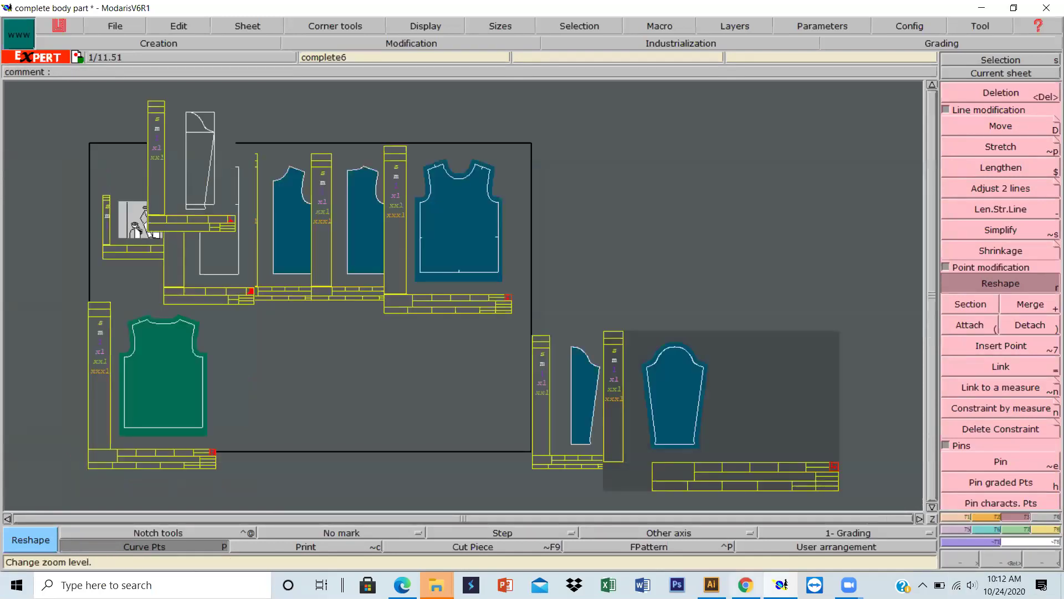
key(j)
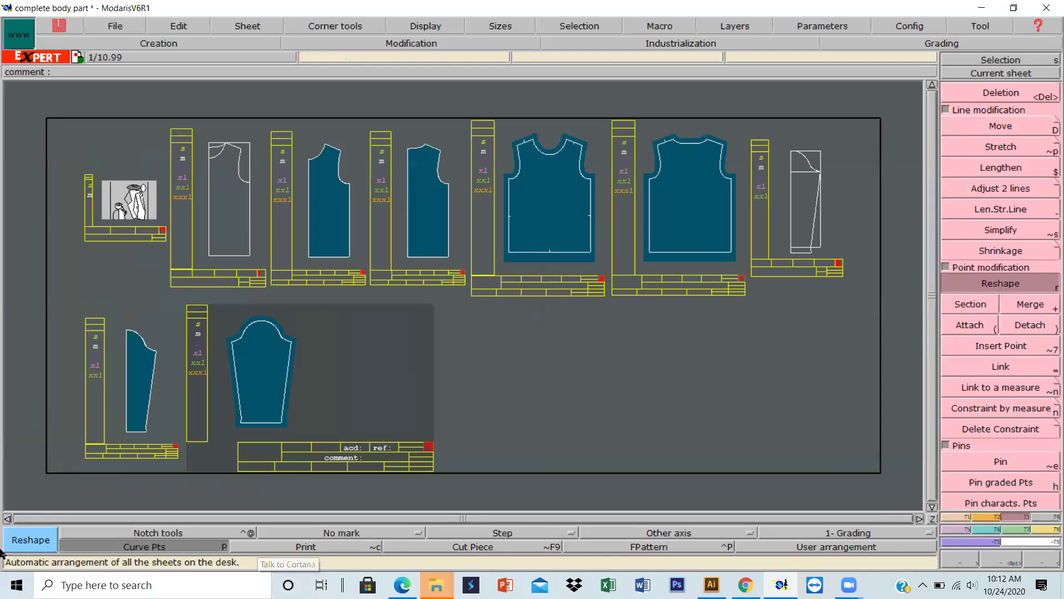